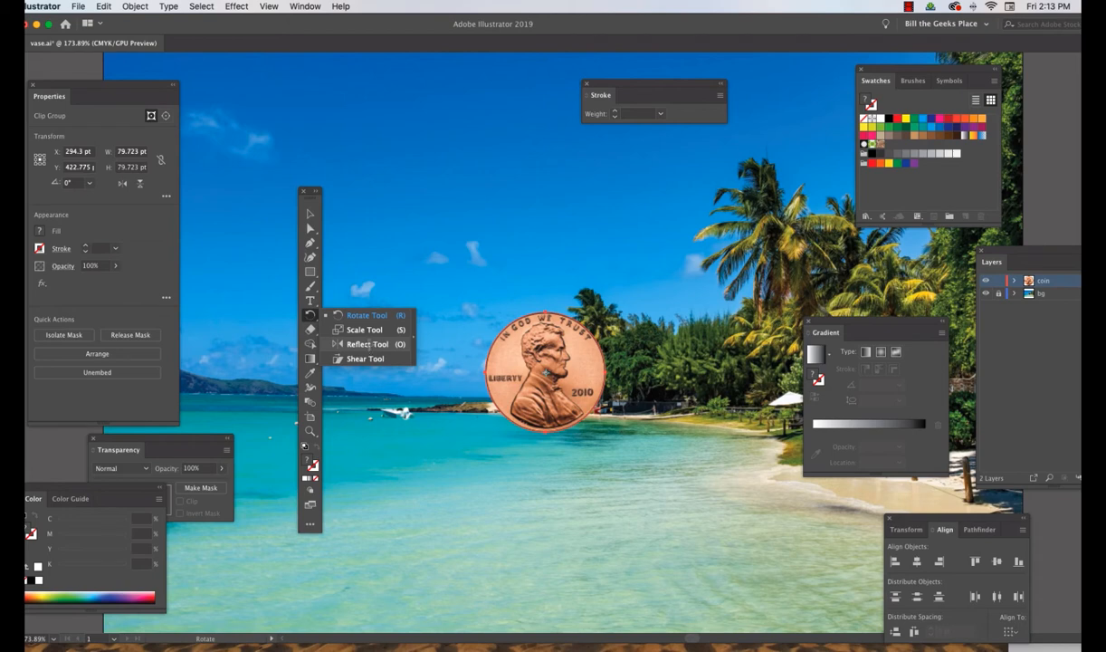
Step: Reflect the coin across a vertical axis through its centre with the Reflect tool
left_click(368, 346)
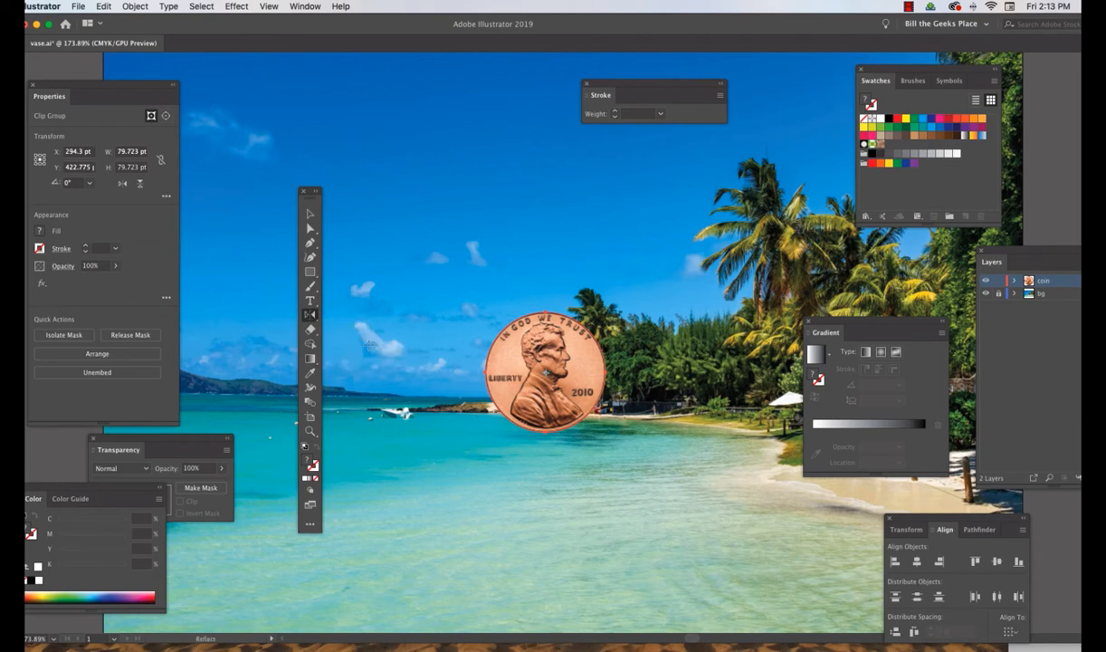
left_click(310, 215)
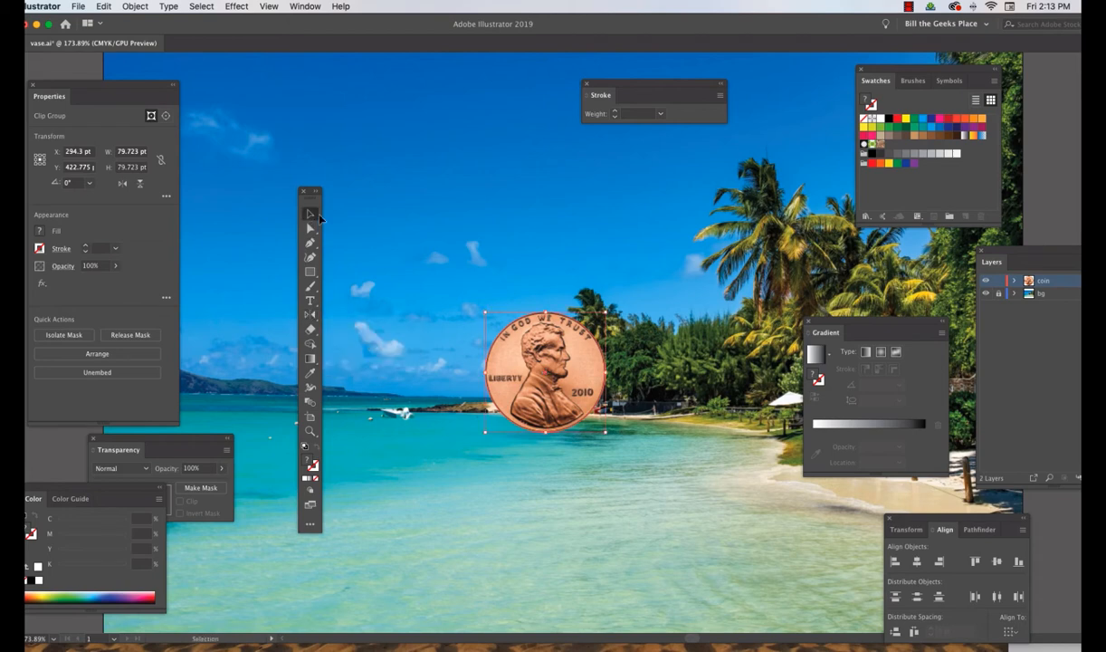
left_click(438, 211)
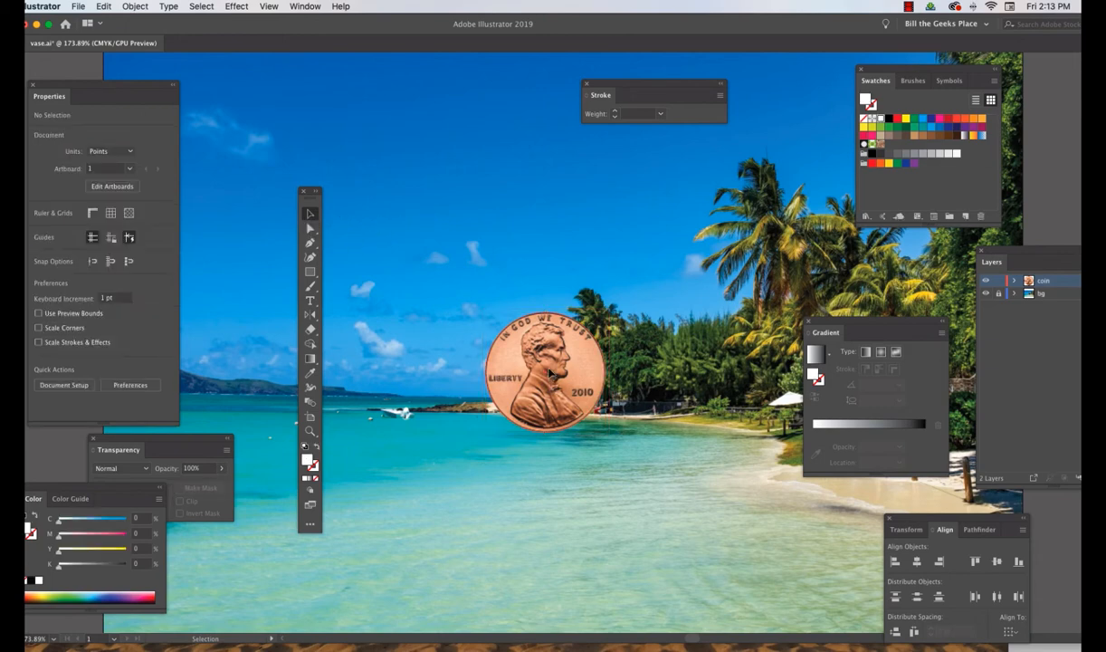
left_click(550, 373)
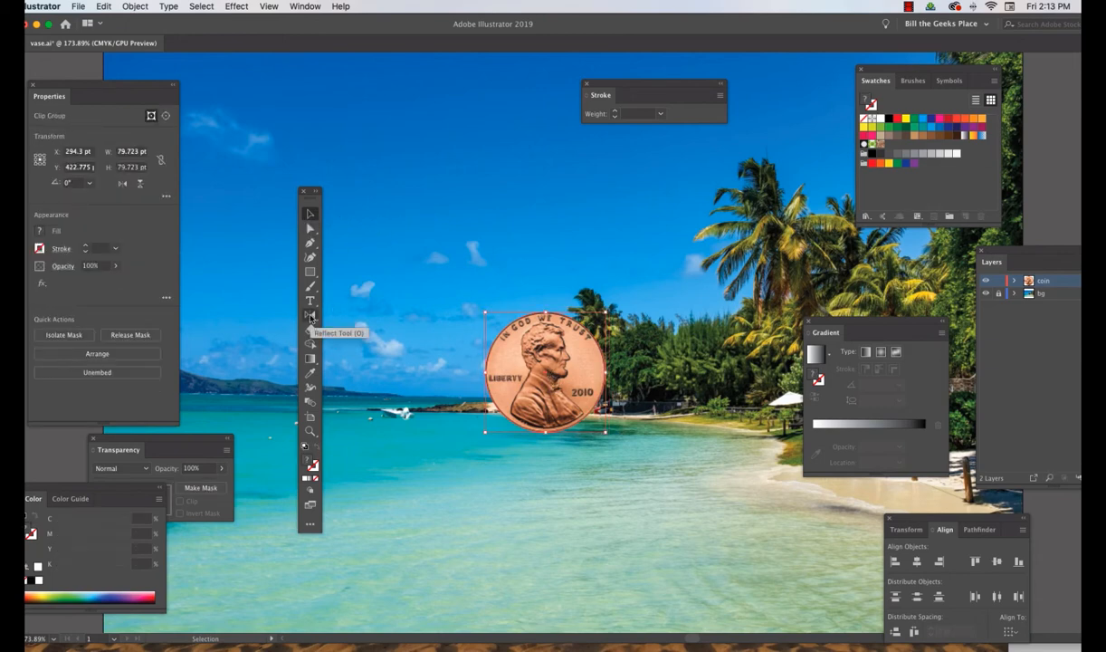
left_click(311, 317)
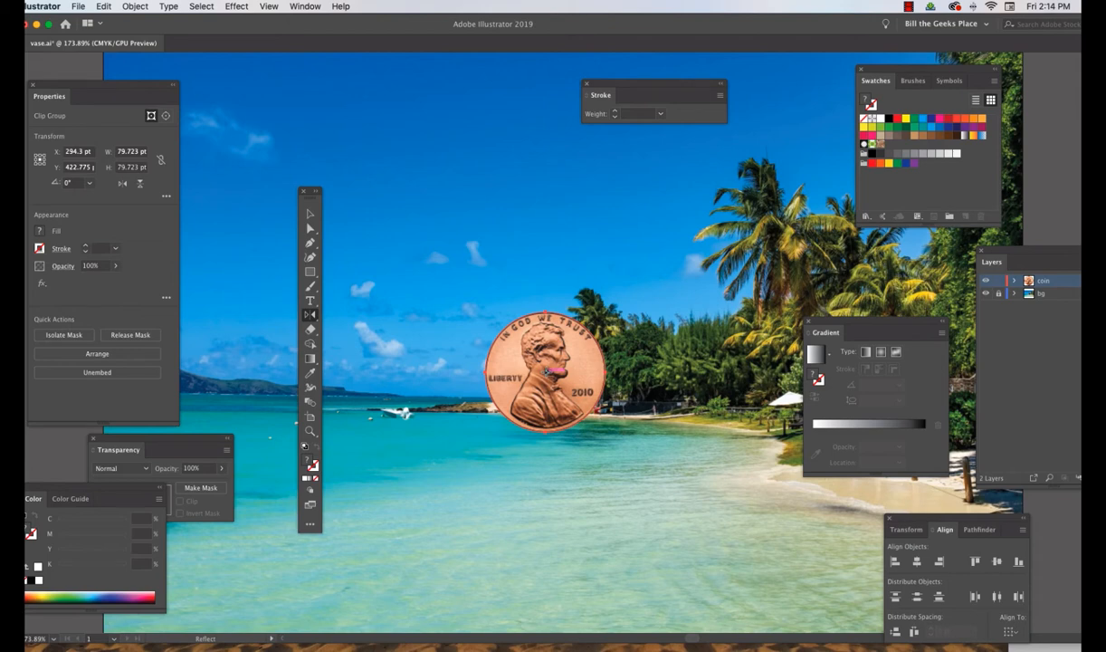
left_click(547, 373, "alt")
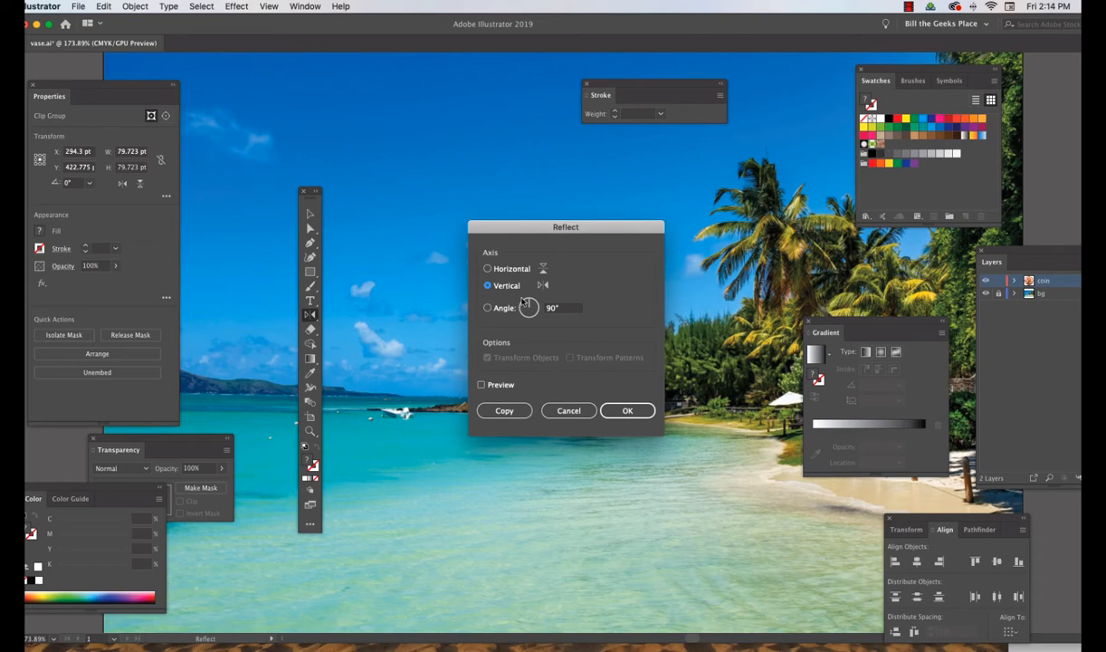
left_click(628, 413)
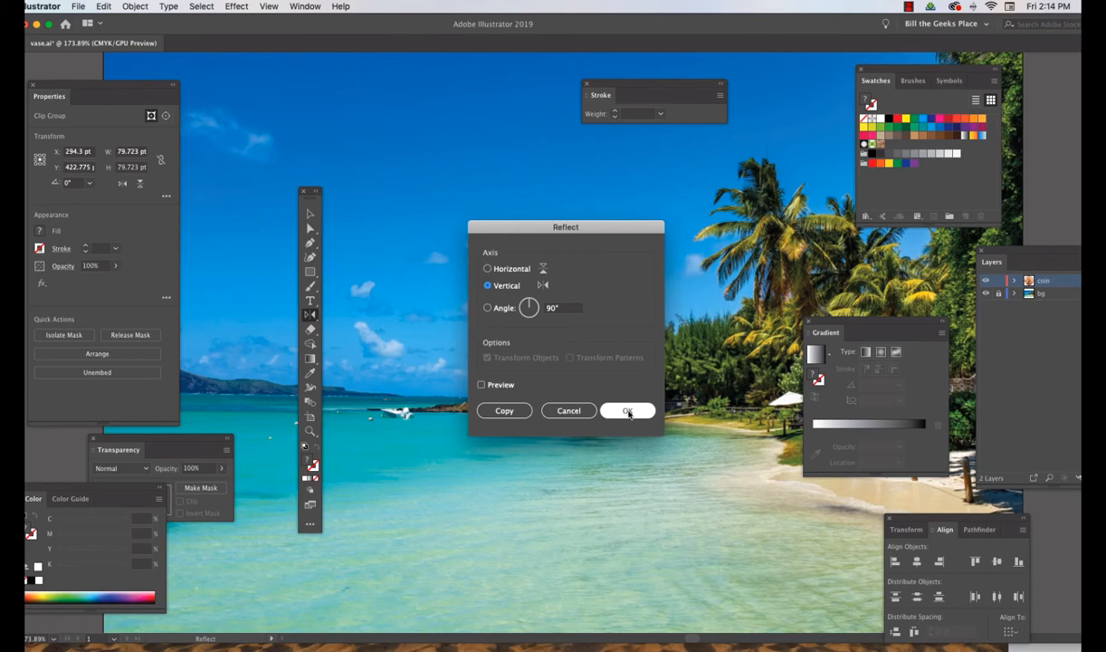
left_click(627, 412)
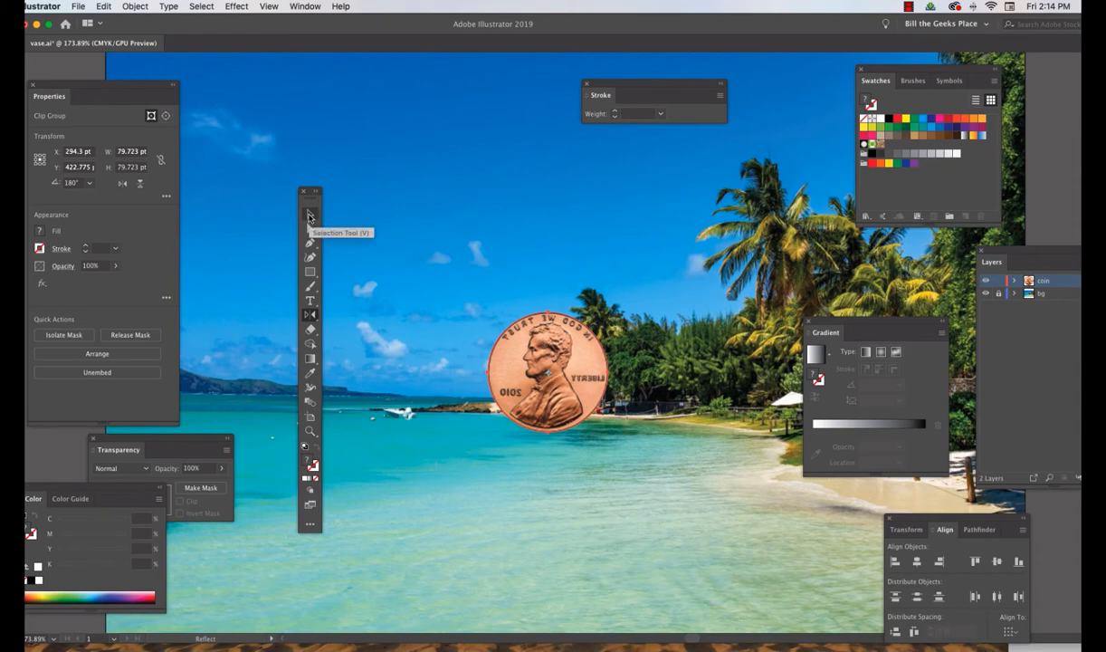
Step: Move the coin left to about X 195 pt and create a vertically reflected copy about a point just beyond its right edge
left_click(309, 216)
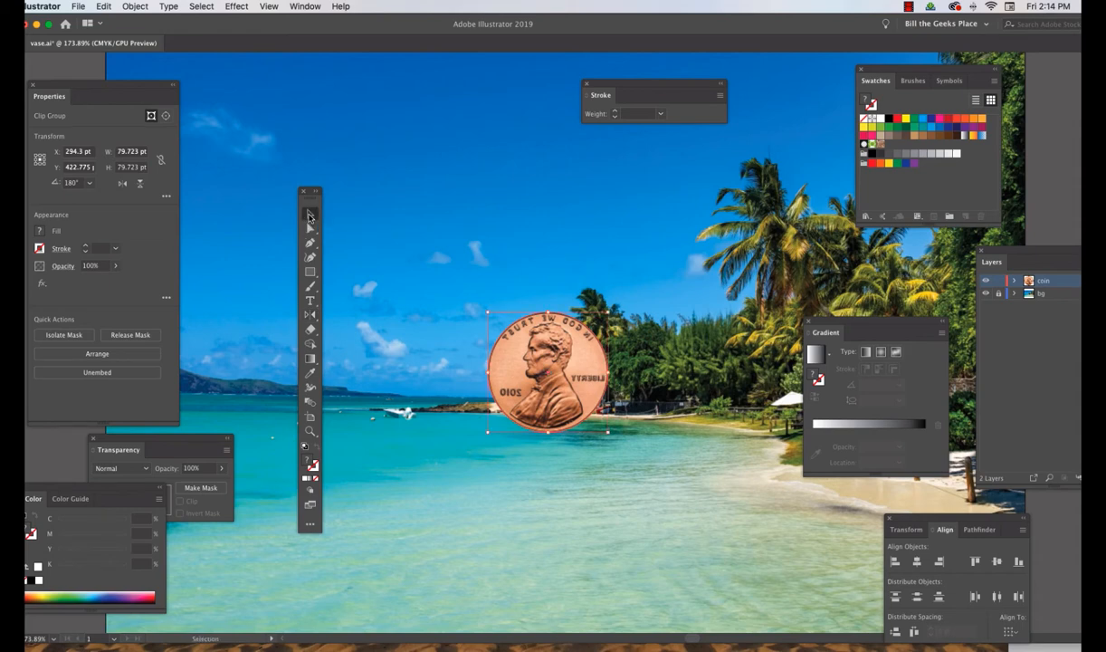
left_click_drag(550, 348, 408, 349)
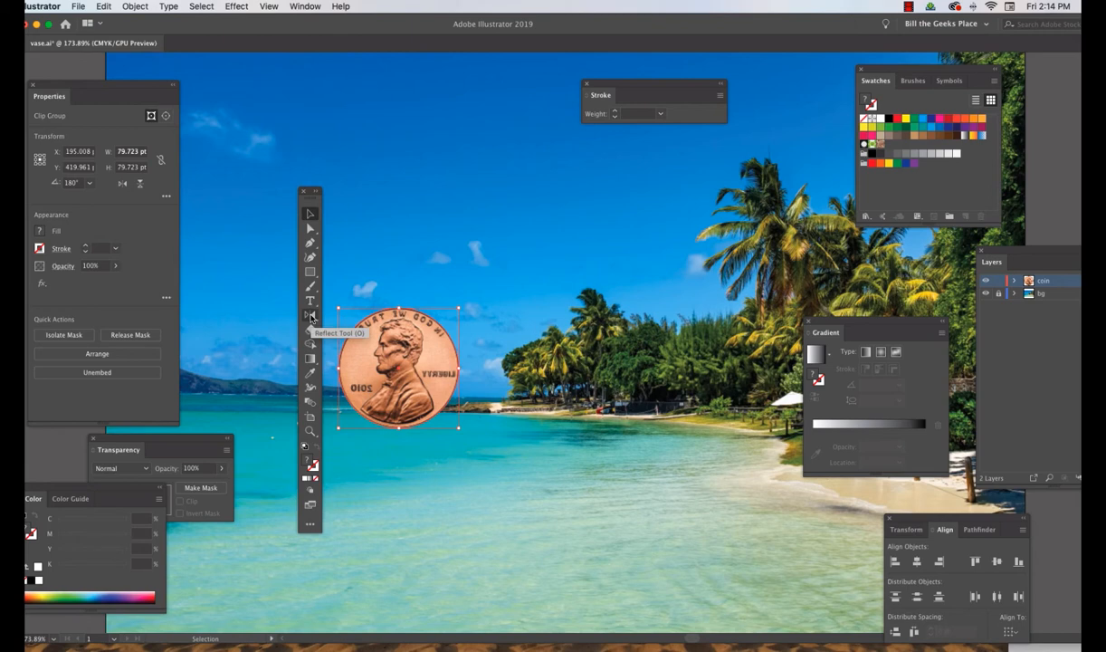
left_click(310, 316)
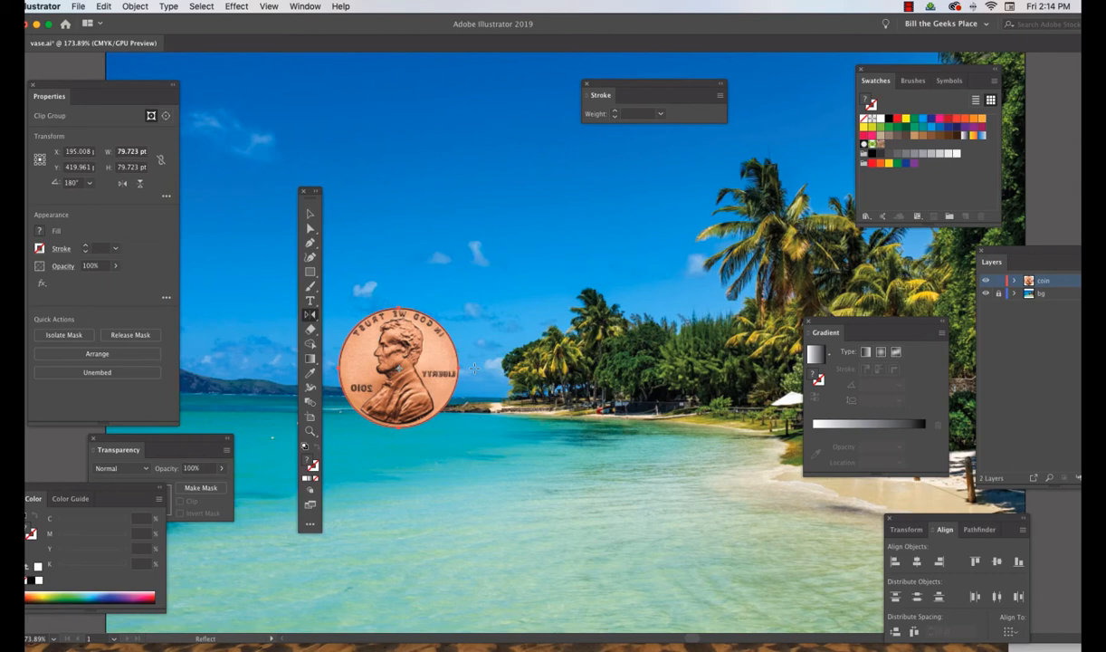
left_click(474, 368, "alt")
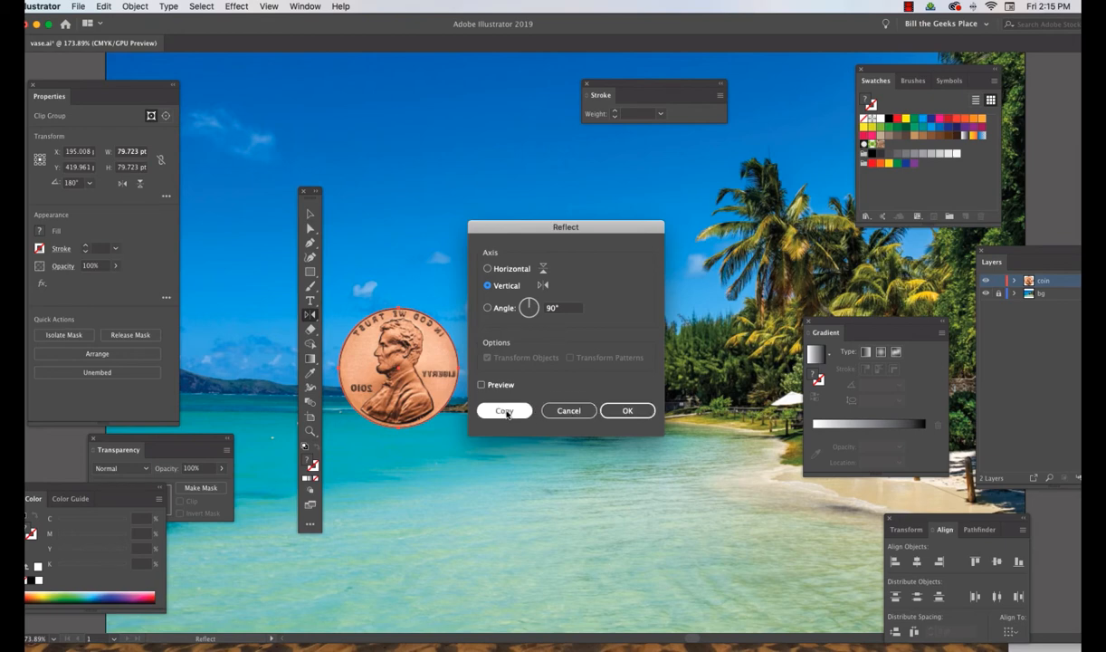
left_click(504, 411)
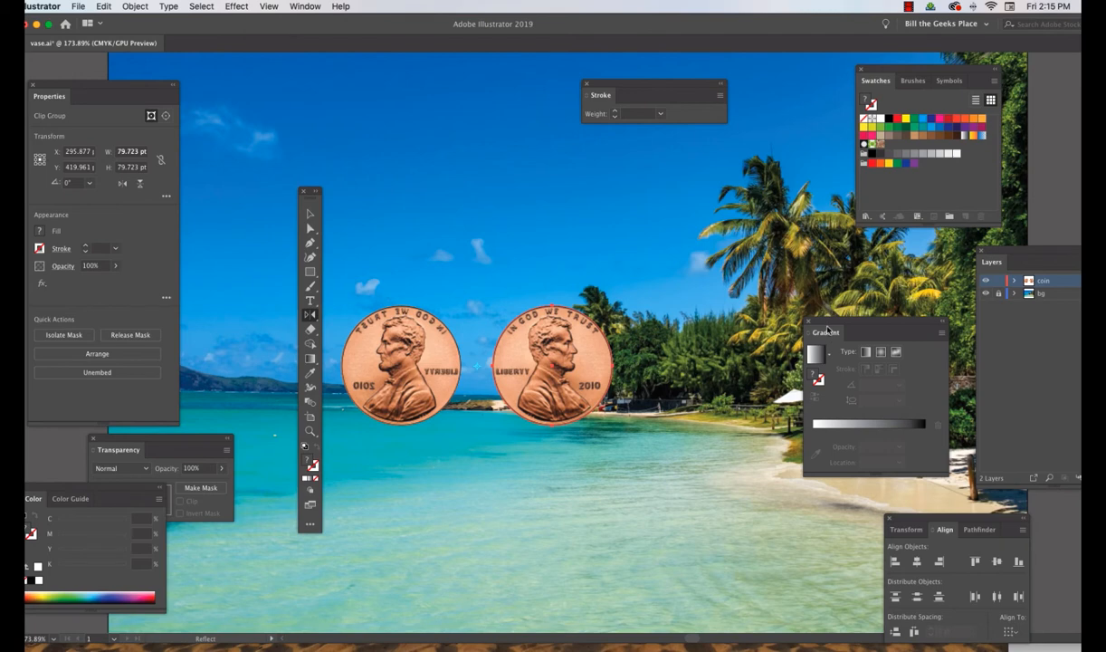
Step: Close the Gradient panel and move the toolbox to the right of the two coins
left_click_drag(826, 324, 821, 288)
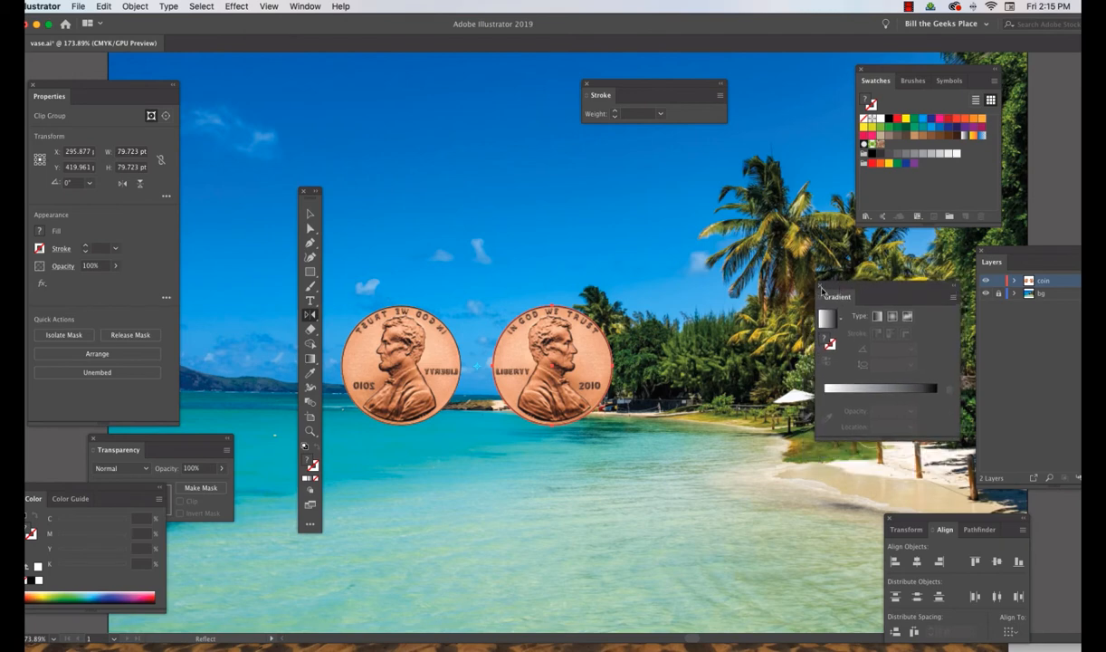
left_click(820, 288)
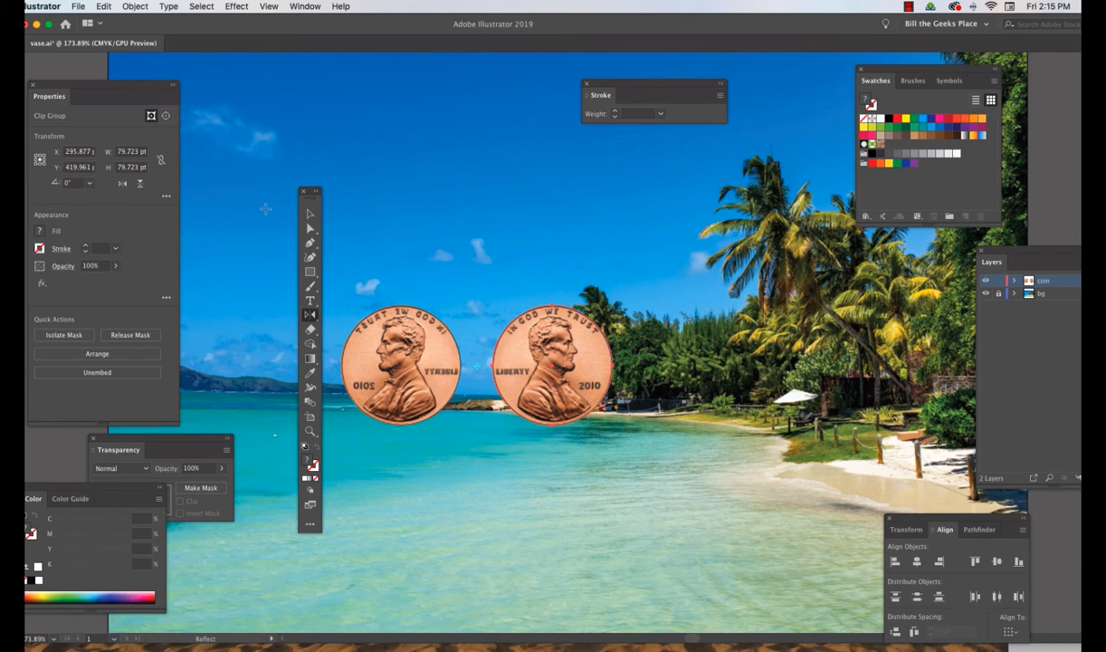
left_click_drag(304, 191, 710, 238)
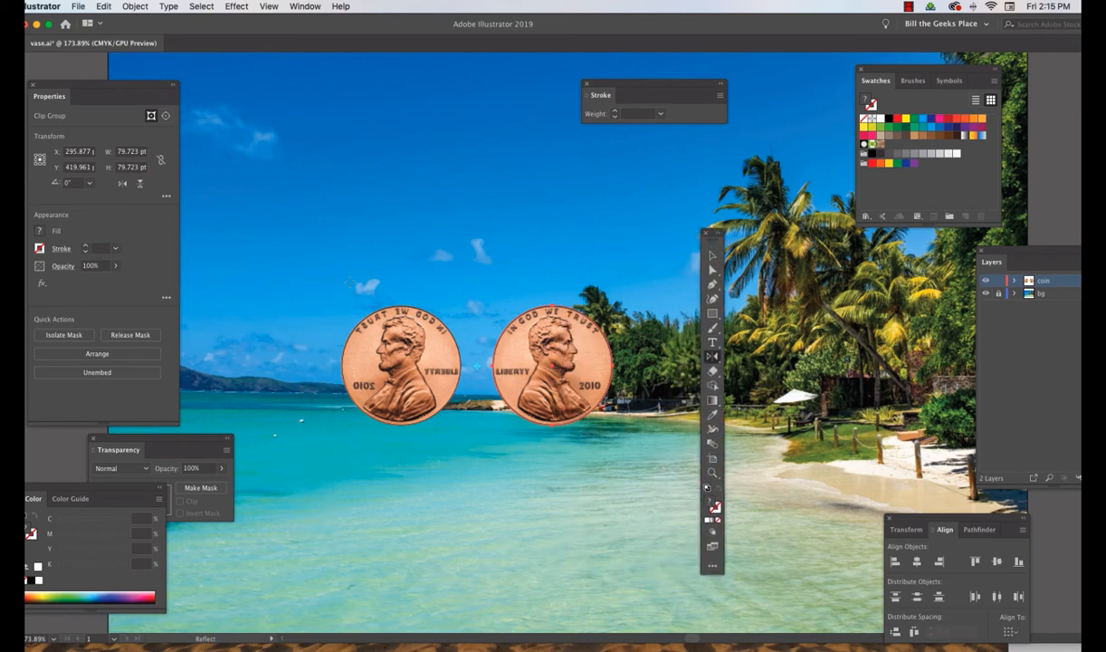
Step: Select both coins and group them
left_click(713, 256)
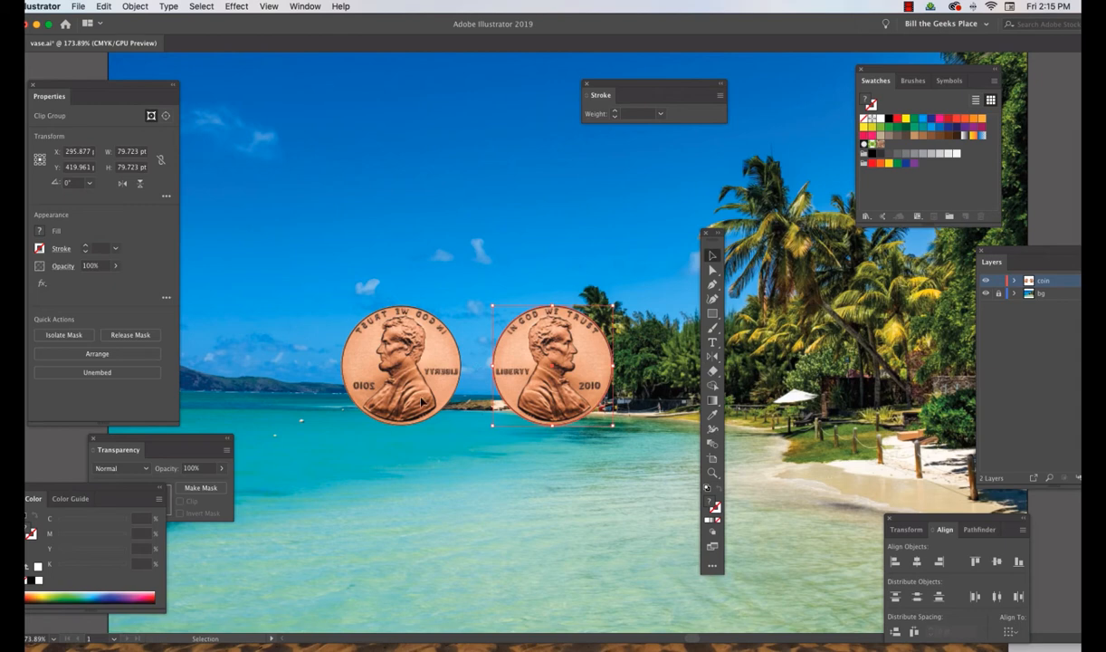
key("super+a")
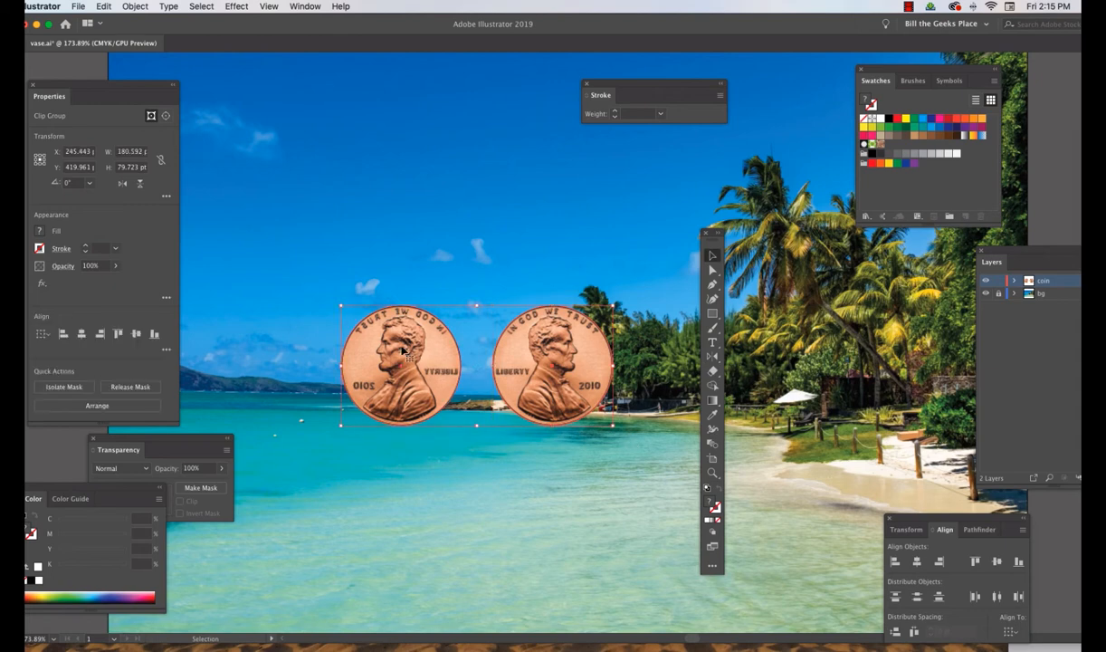
left_click(132, 8)
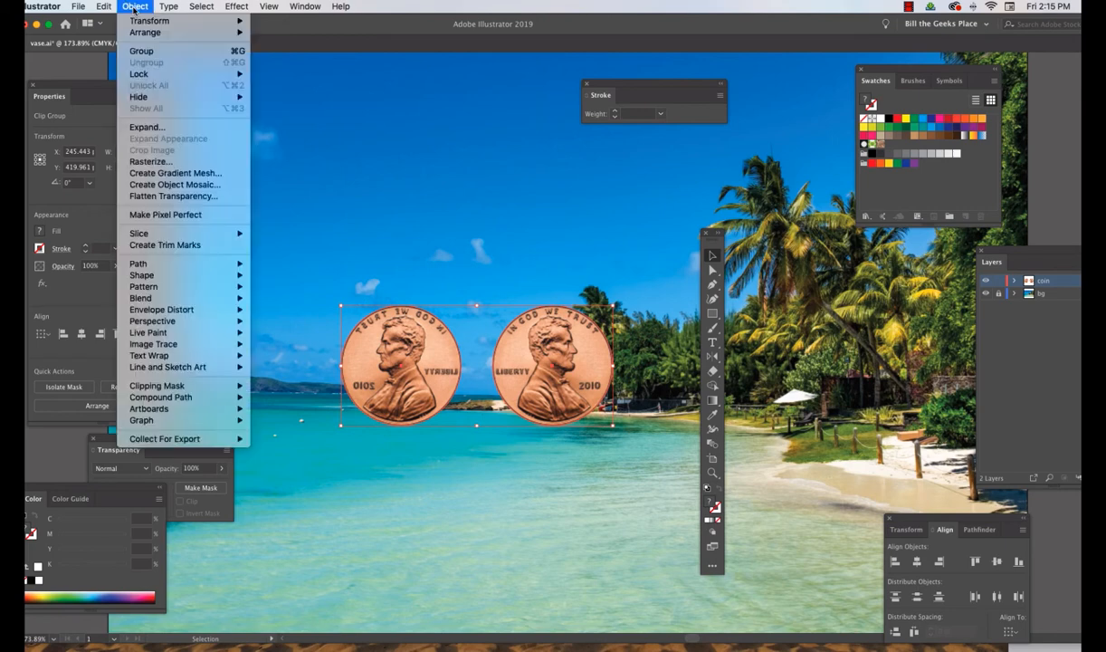
left_click(145, 52)
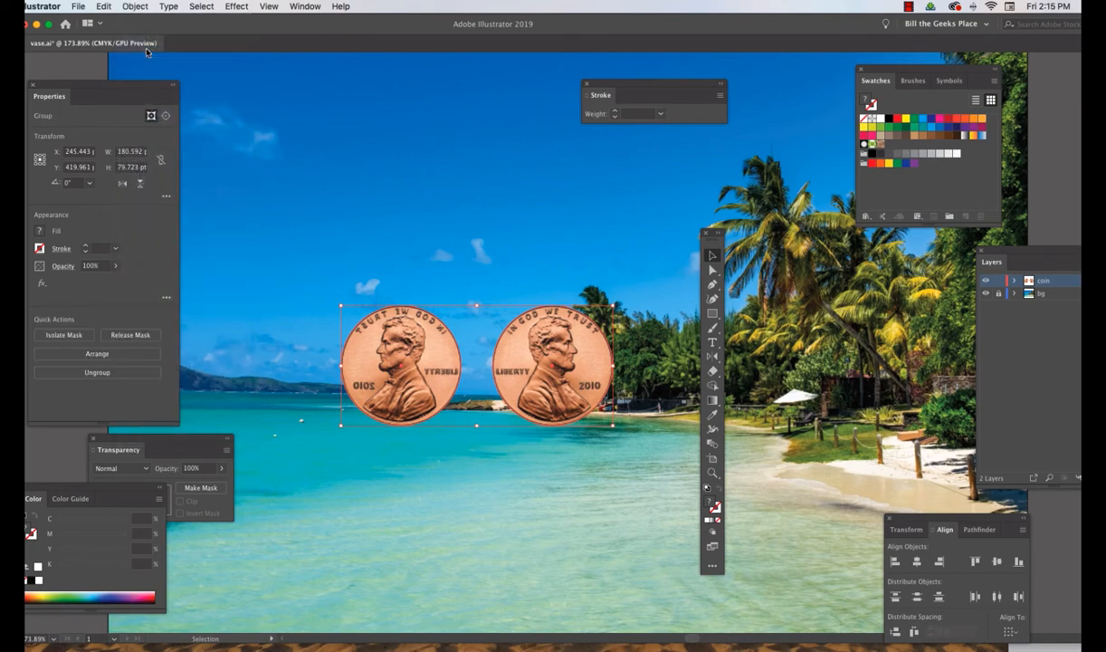
Step: Move the coin group to the upper-left sky, shrink it to about two-thirds of its size, and deselect it
left_click_drag(541, 335, 396, 92)
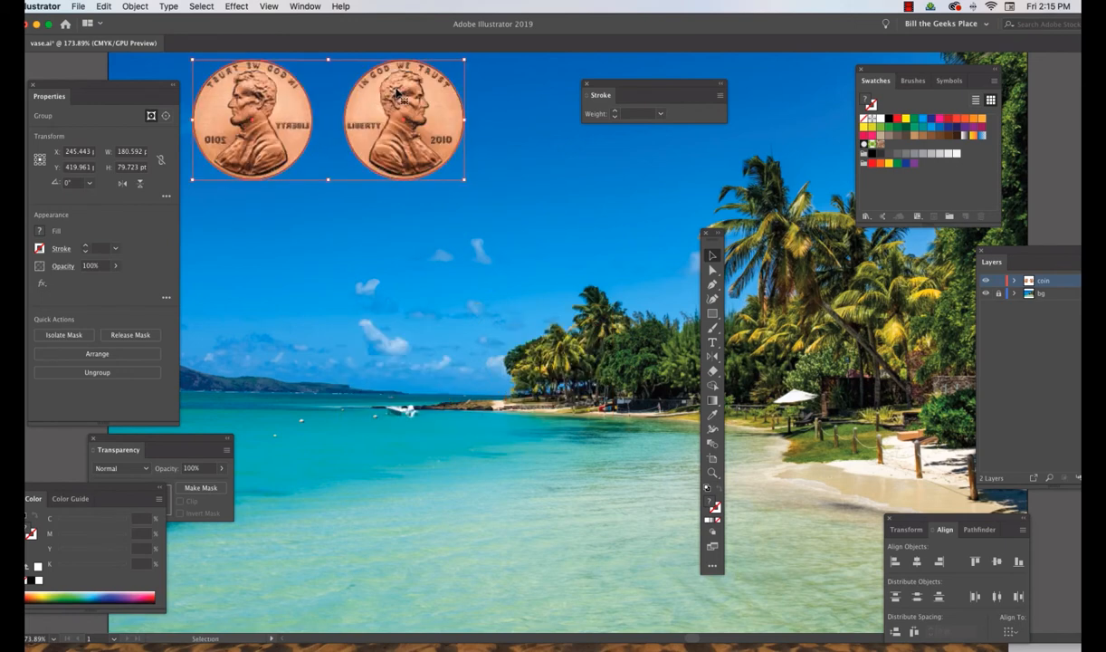
left_click_drag(463, 180, 378, 141)
left_click_drag(349, 102, 356, 116)
left_click(428, 137)
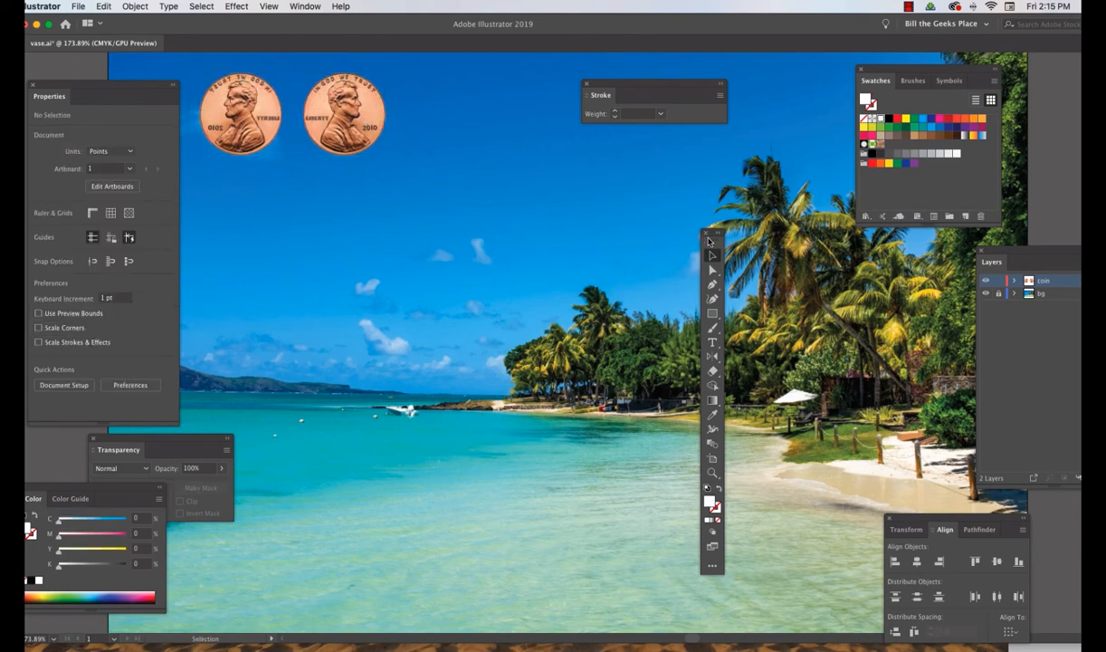
Step: Move the toolbox over the palm trees, close the Align panel, and bring the Layers panel fully into view
left_click_drag(711, 236, 835, 271)
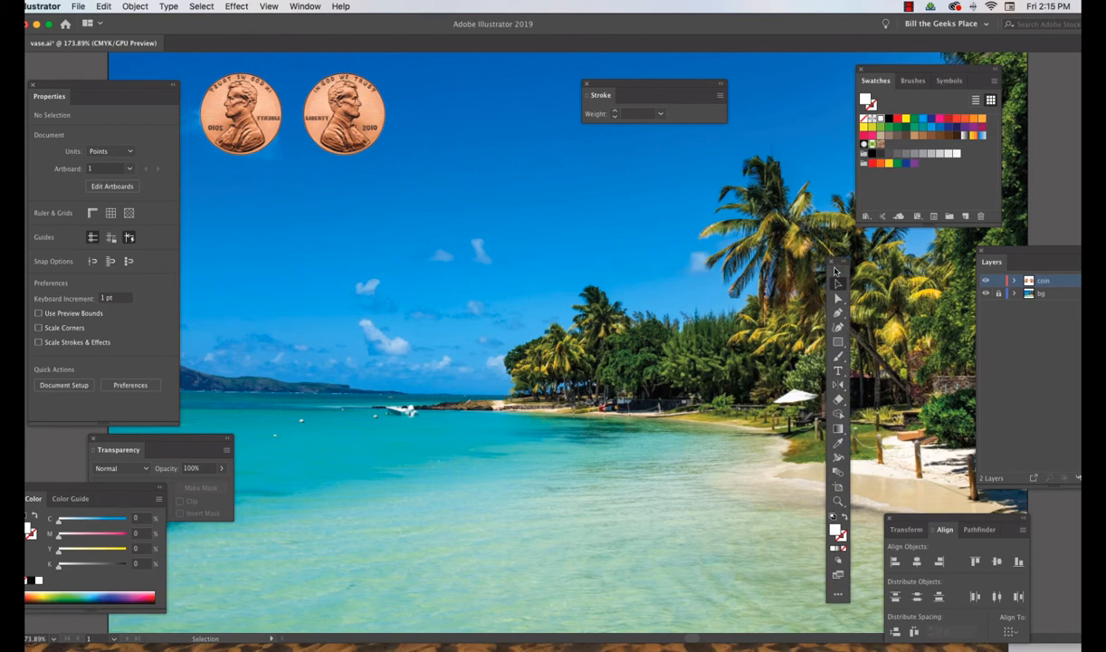
left_click(890, 522)
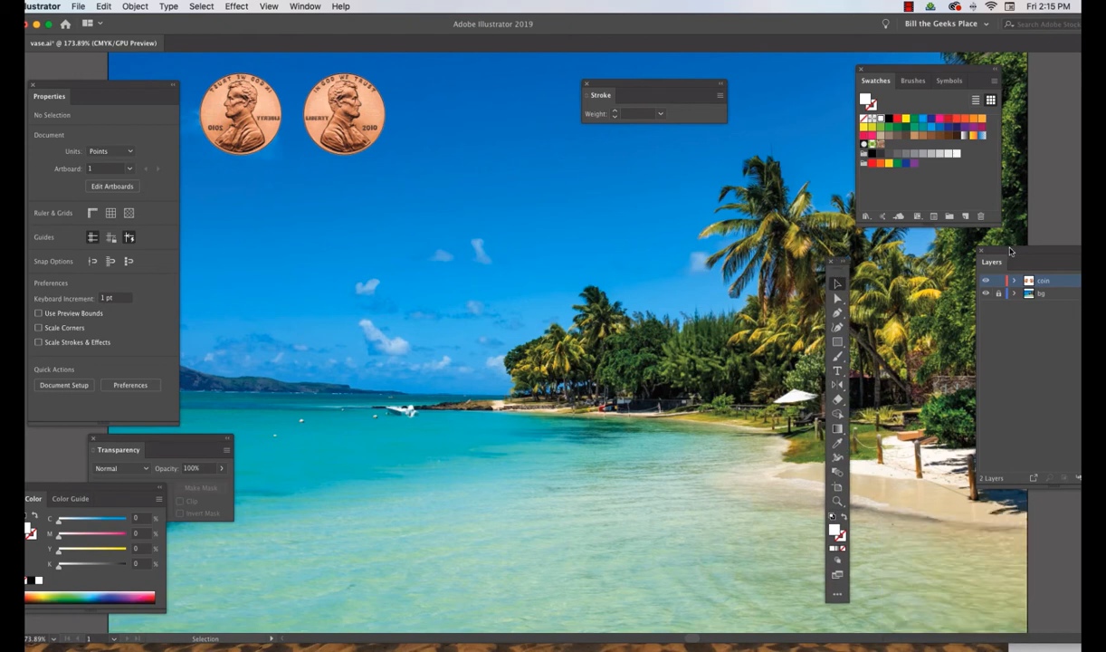
left_click_drag(1001, 253, 890, 255)
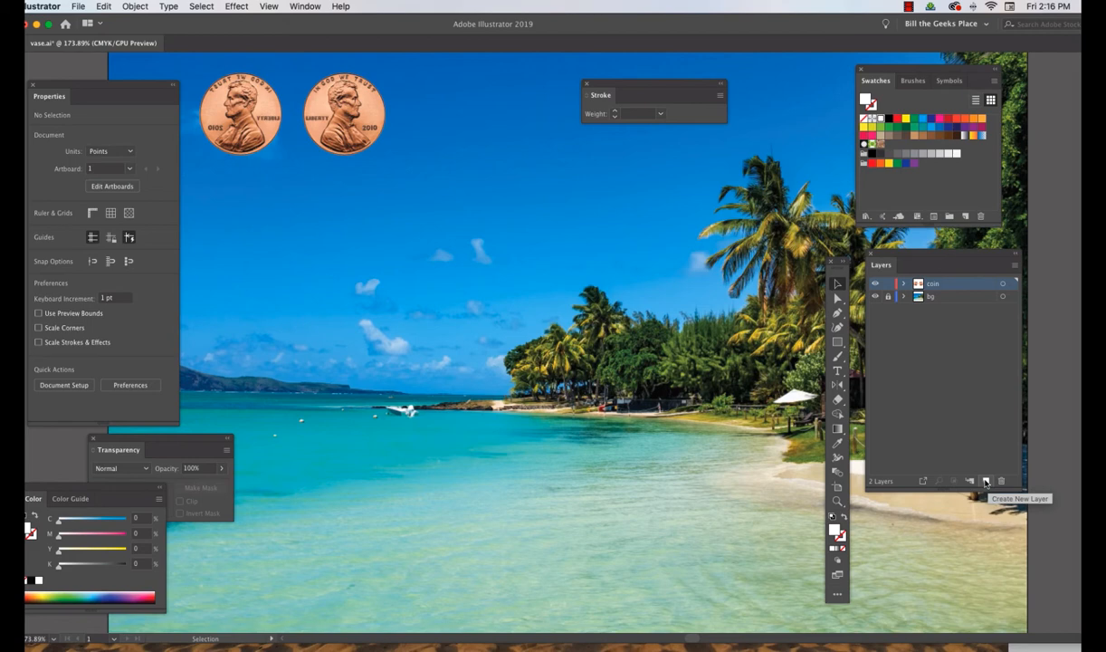
Step: Create a new layer above the coin layer and name it vase
left_click(986, 482)
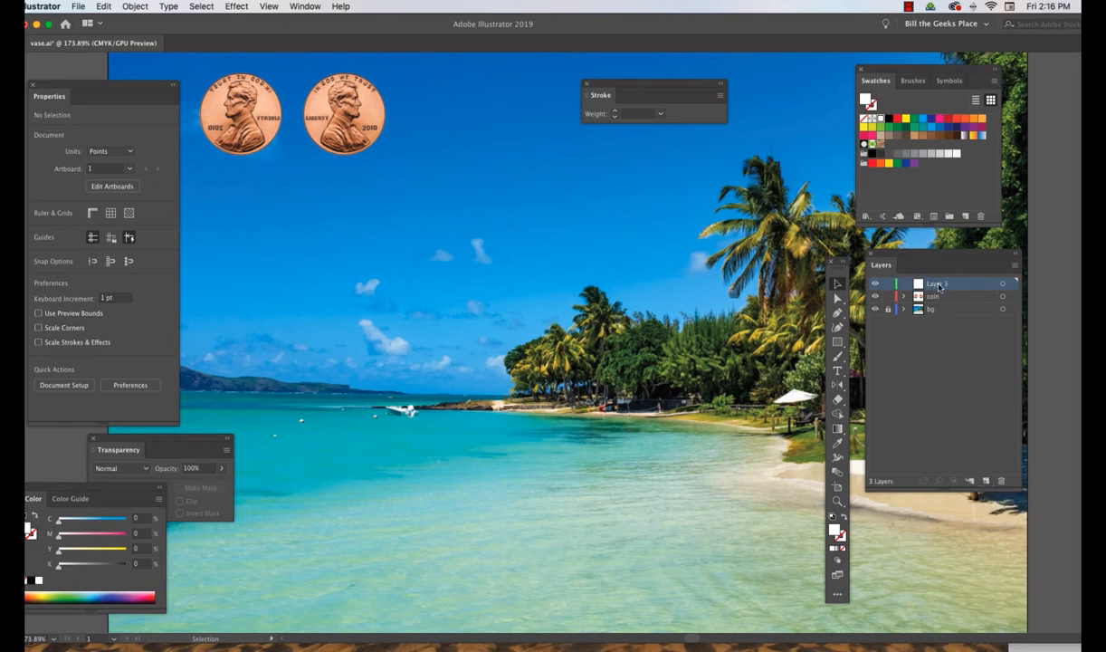
double_click(938, 284)
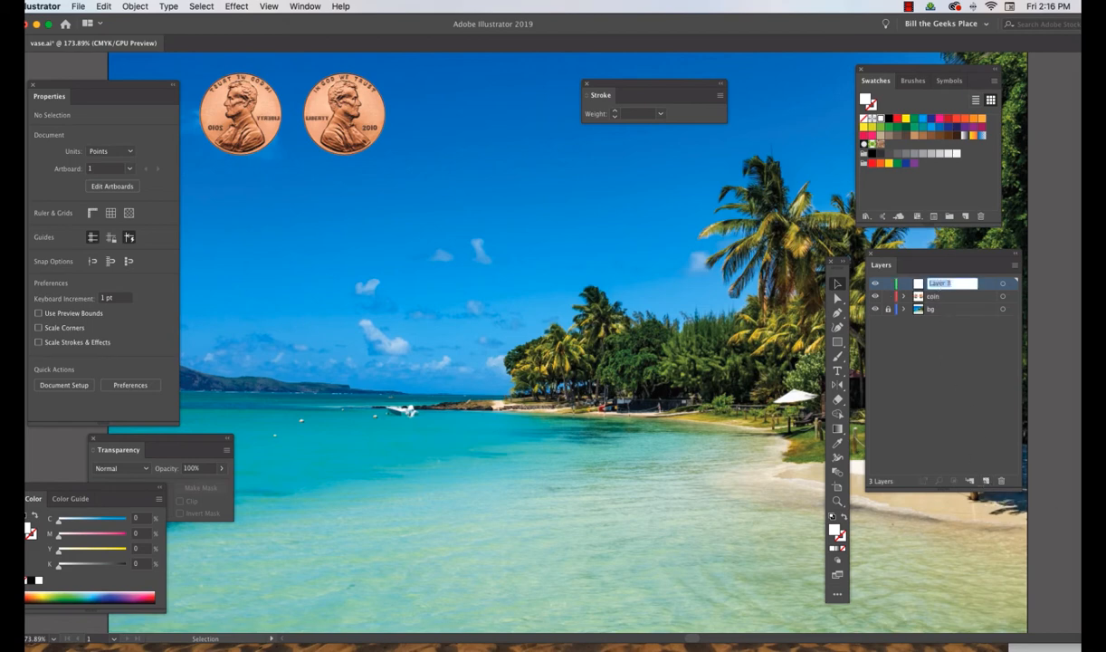
type("vase")
left_click(957, 364)
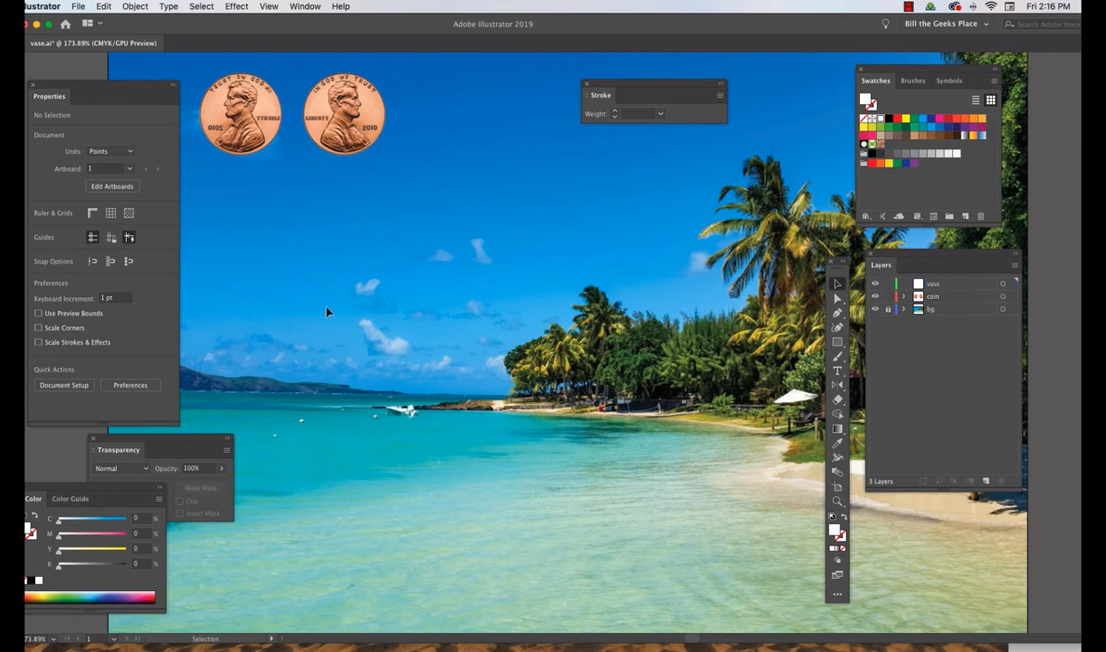
Step: Close the Properties panel and move the Transparency panel and toolbox to the left side of the artwork
left_click(32, 86)
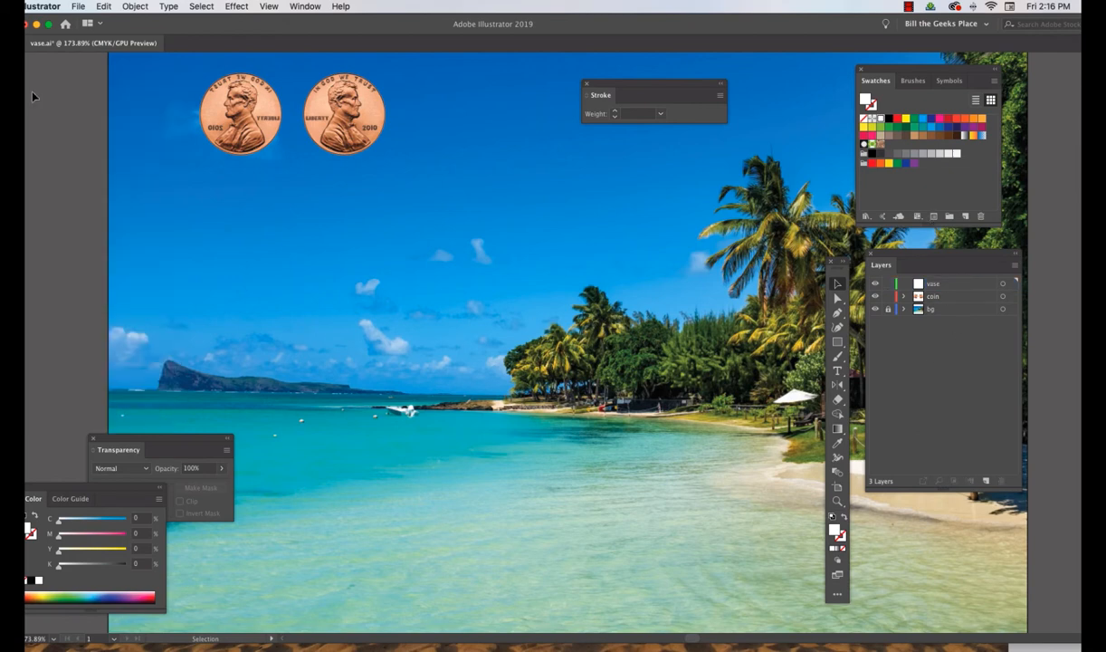
left_click_drag(128, 439, 90, 344)
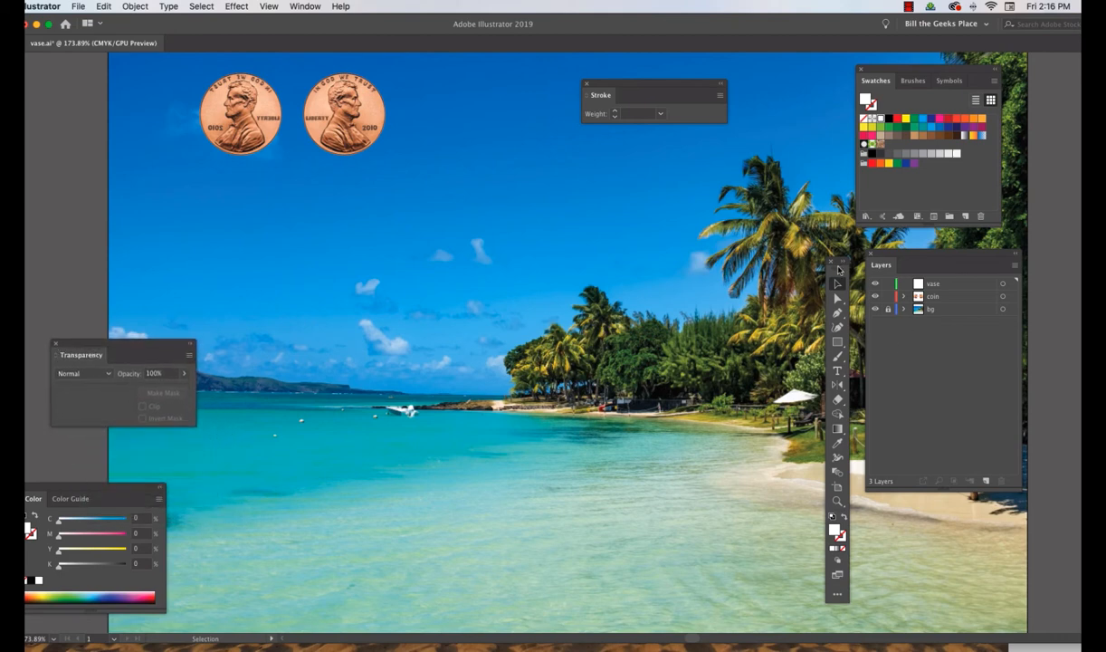
left_click_drag(840, 263, 195, 198)
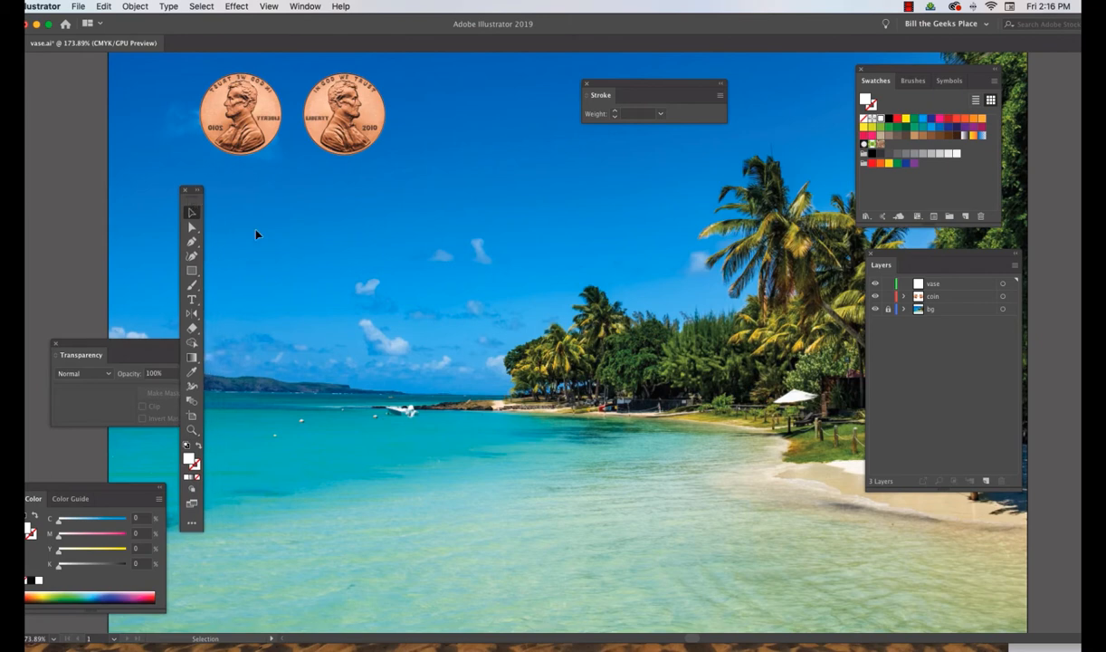
Step: Choose the Pen tool with no fill and a magenta stroke (M 100)
left_click(191, 243)
left_click(199, 465)
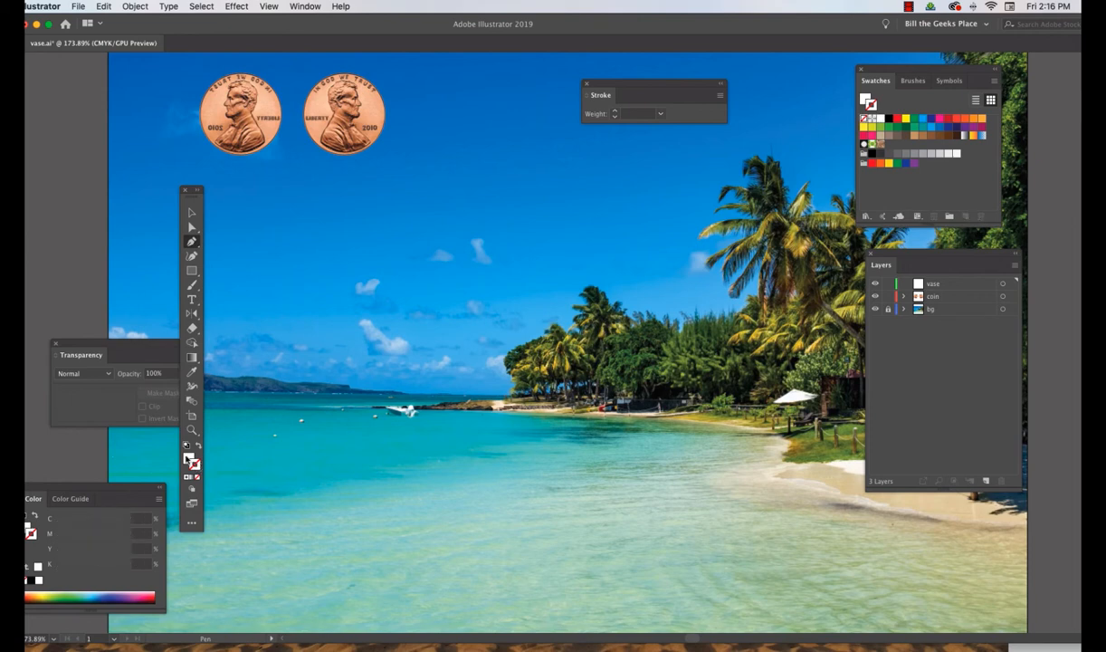
left_click(187, 456)
left_click(197, 479)
left_click(940, 121)
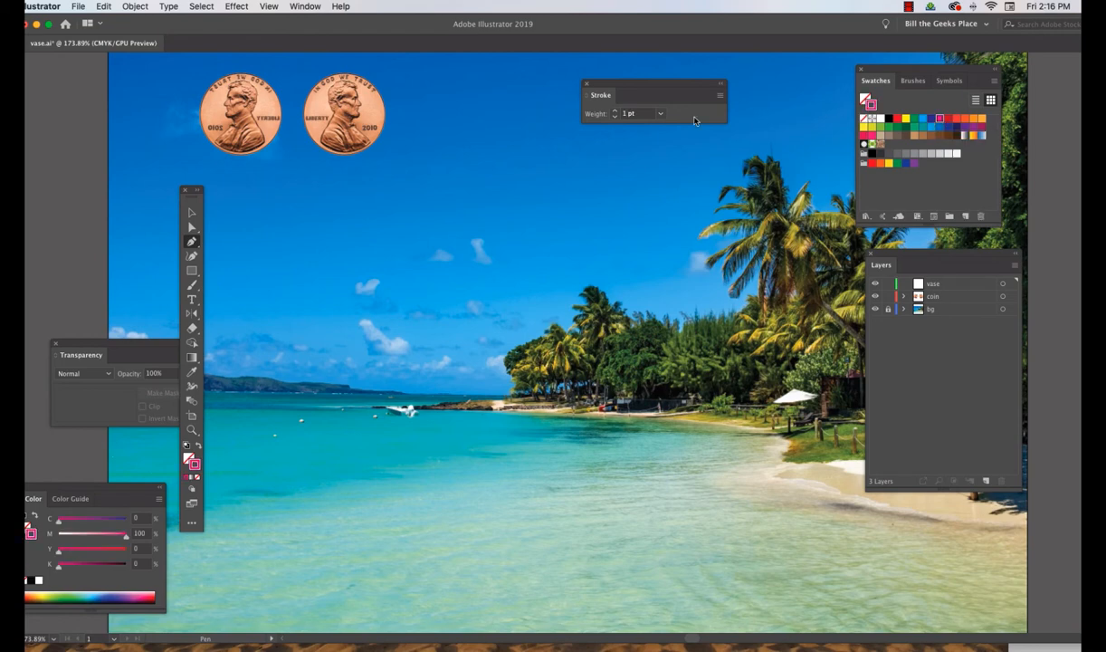
Step: Increase the stroke weight to 10 pt
left_click(615, 111)
left_click(615, 111)
left_click(615, 111)
left_click(615, 111)
left_click(615, 111)
left_click(616, 112)
left_click(615, 111)
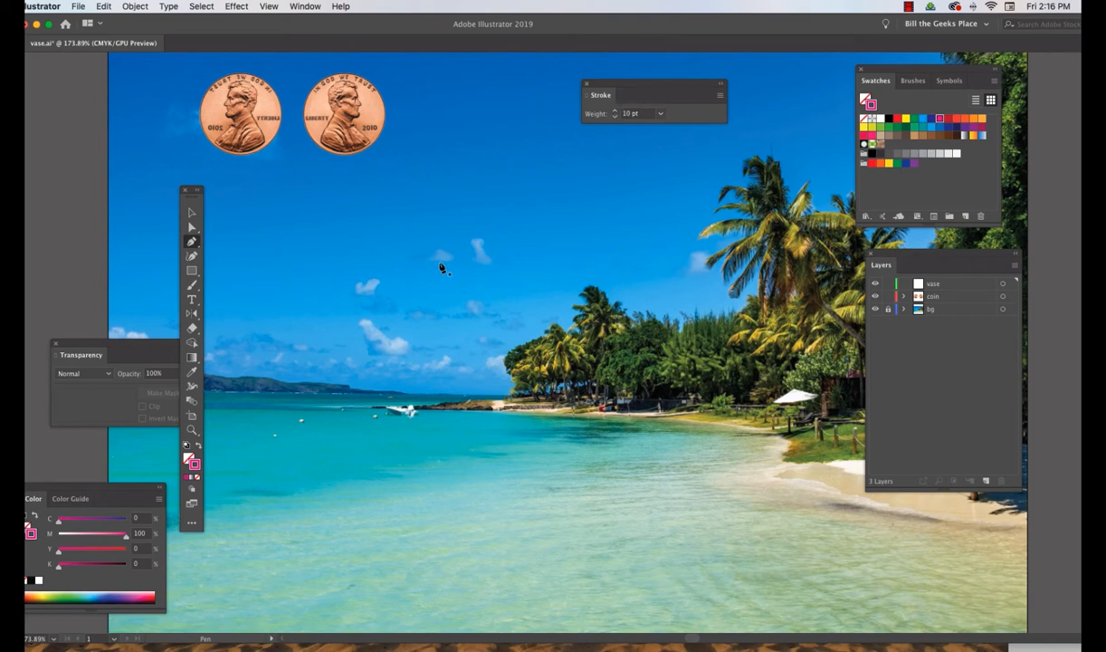
Step: Draw an open zigzag path with four anchor points as the vase's left side, from below the coins down into the water
left_click(317, 200)
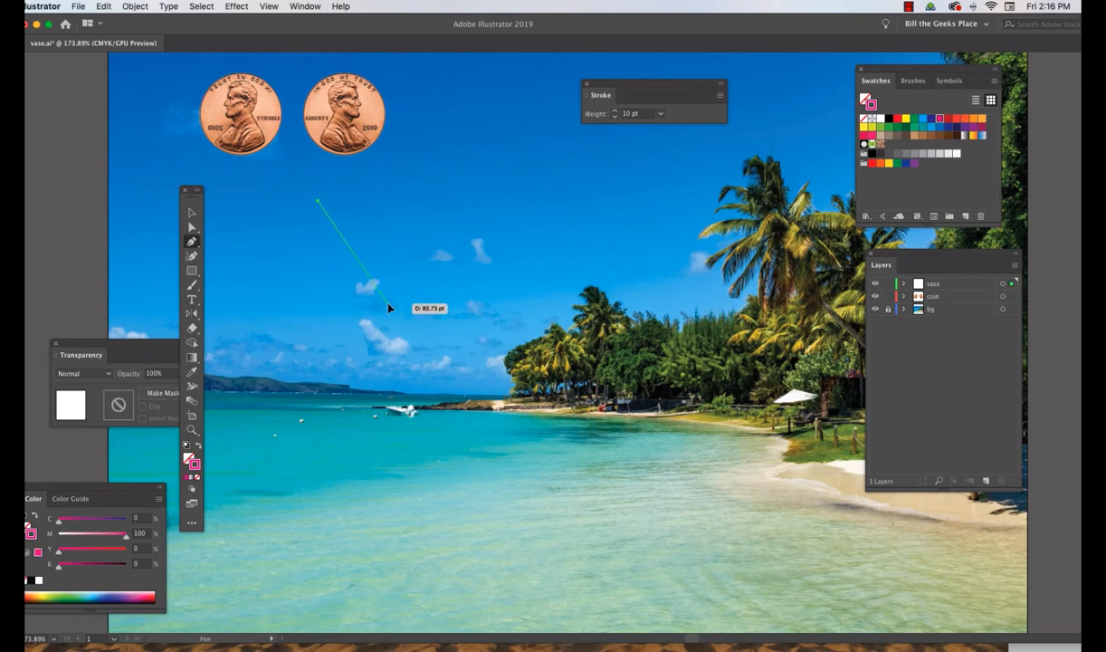
left_click(389, 304)
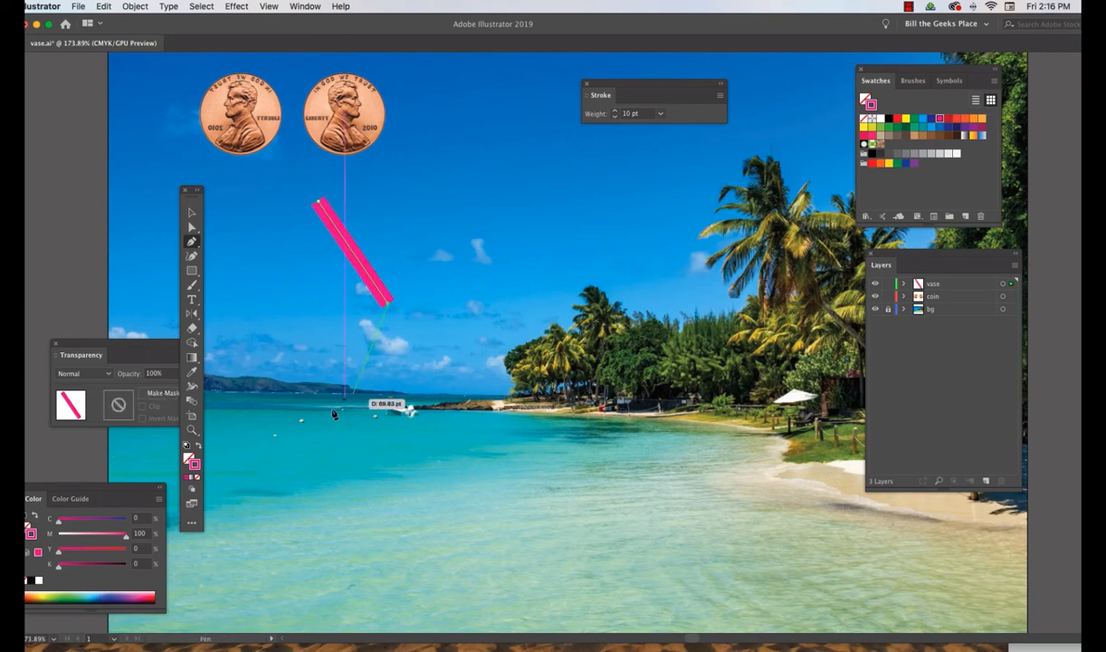
left_click(273, 439)
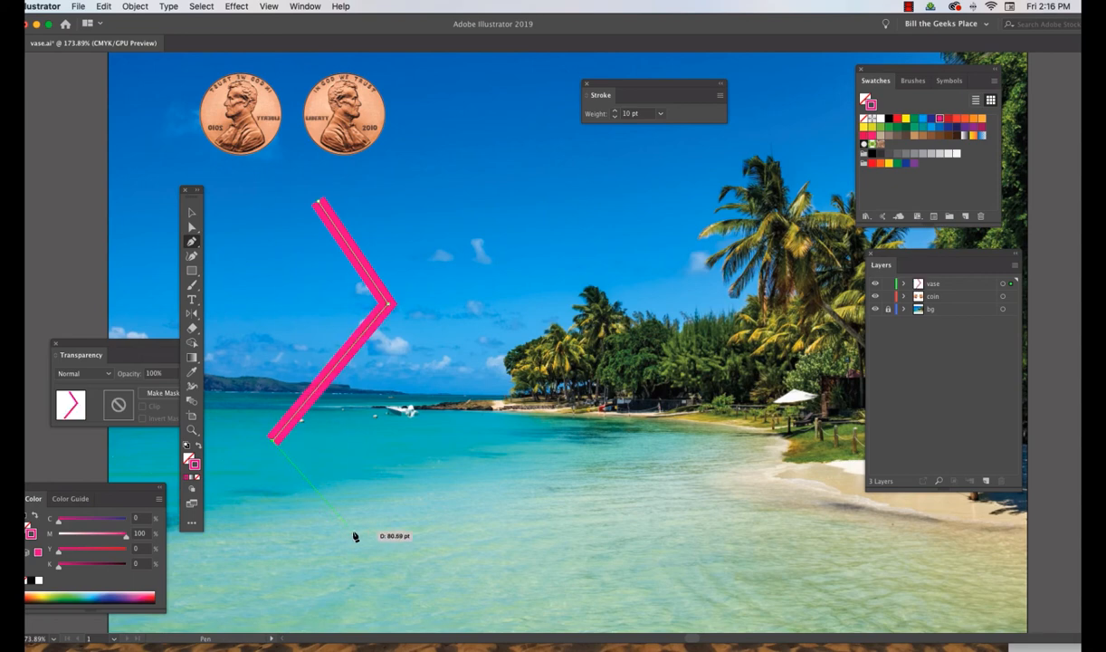
left_click(363, 539)
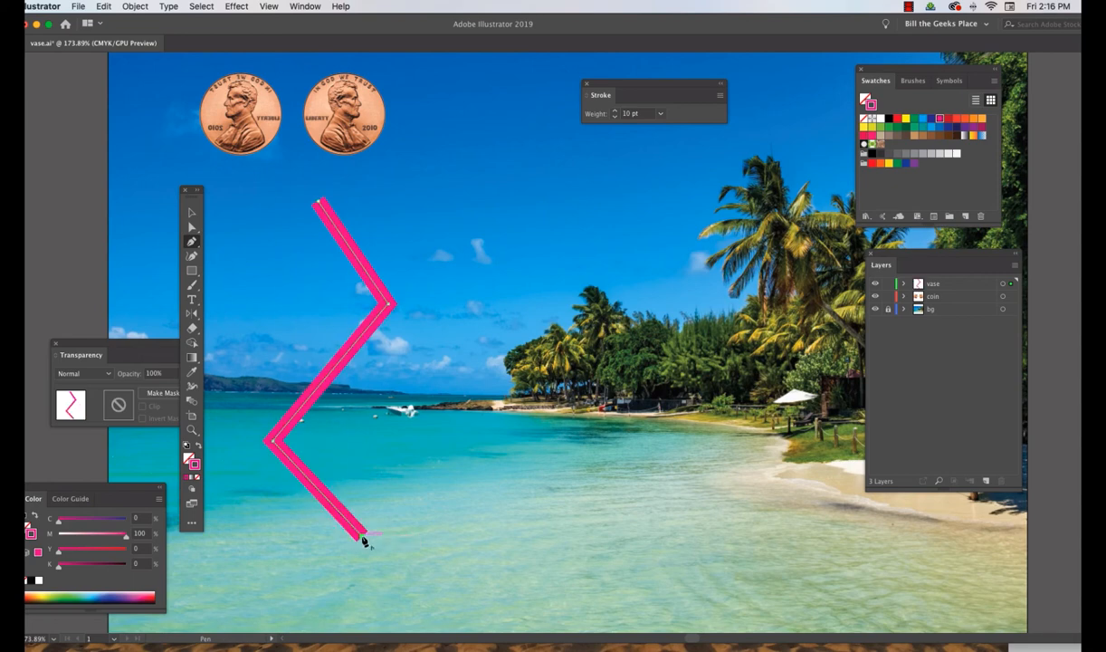
left_click_drag(363, 540, 204, 222)
left_click(191, 213)
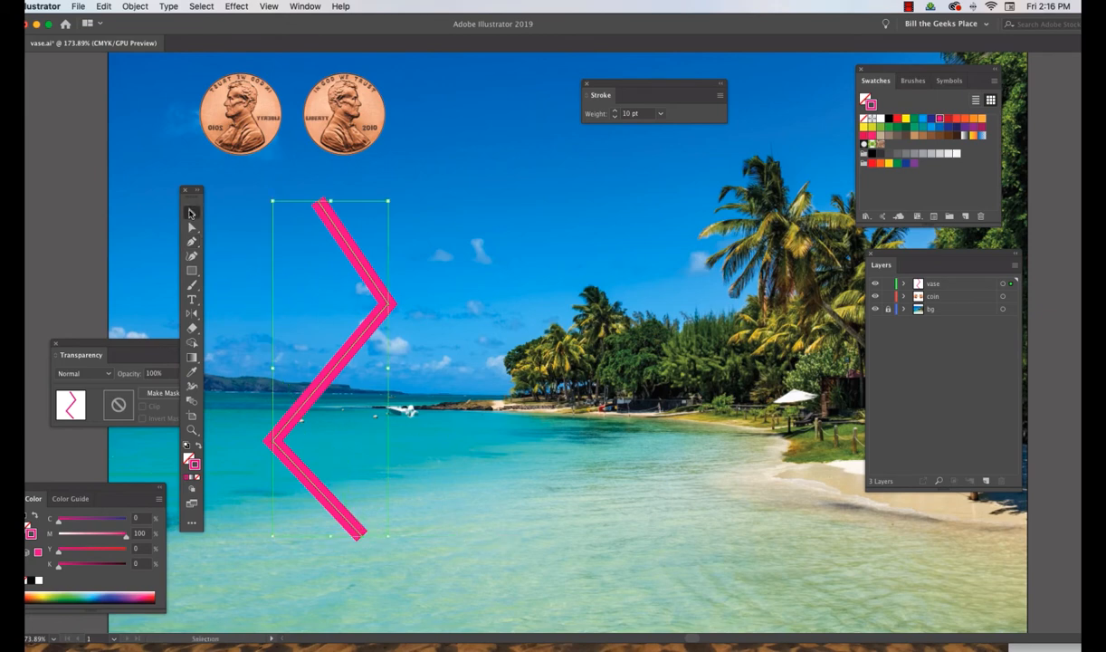
Step: Convert the zigzag's two middle corner points into smooth points with the Anchor Point tool, giving the side an S-shaped curve
left_click(192, 241)
left_click_drag(192, 240, 237, 252)
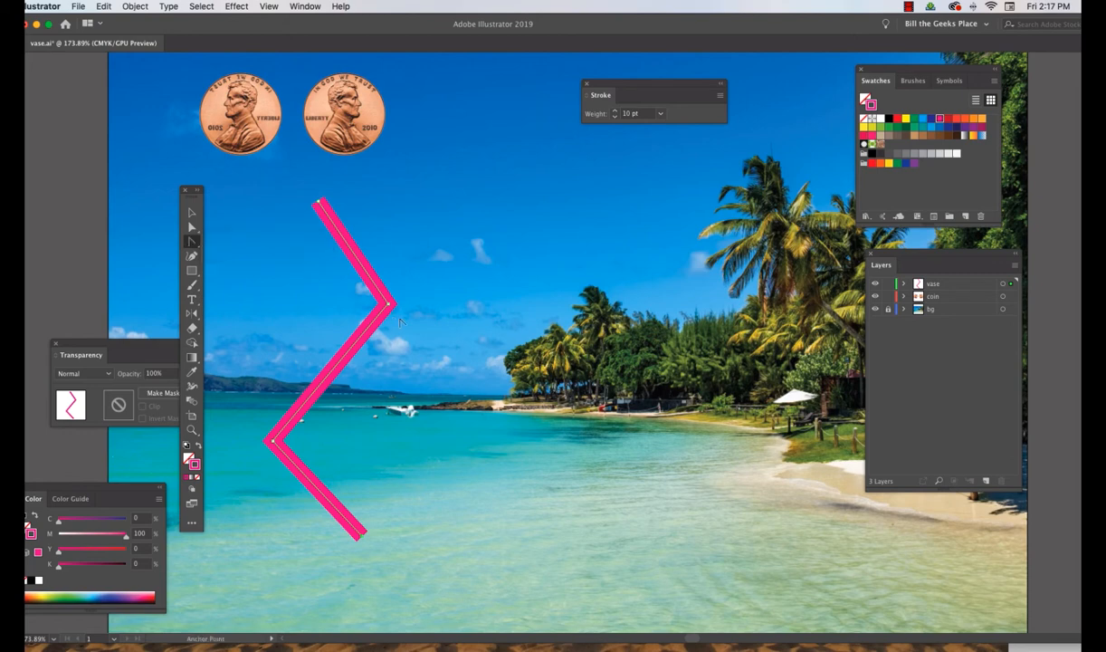
left_click_drag(389, 320, 385, 350)
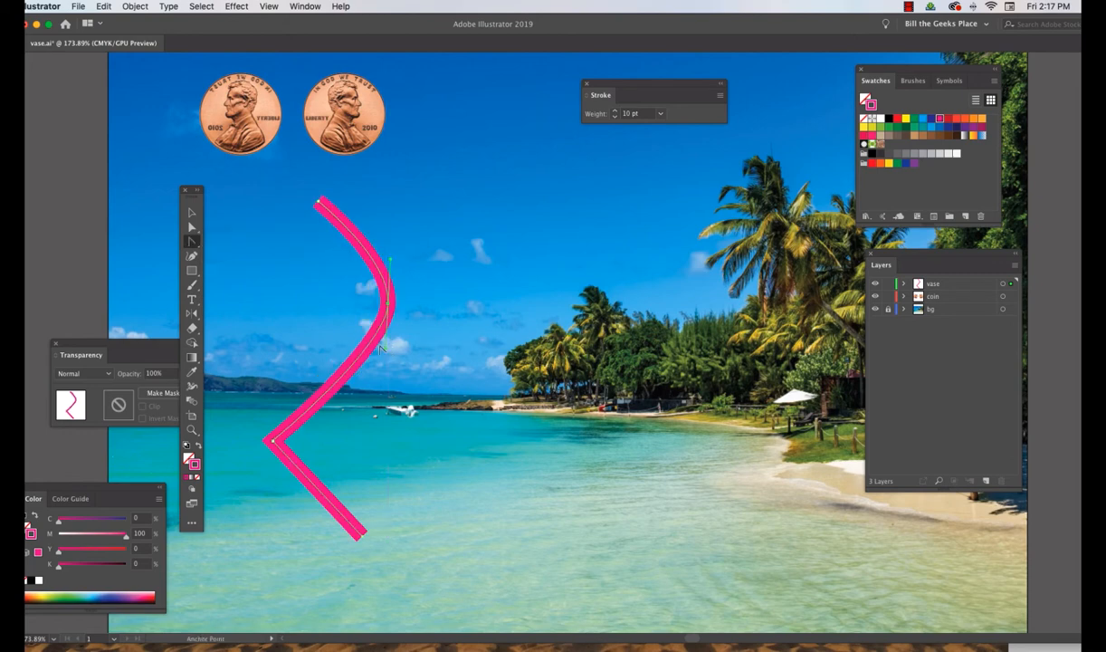
left_click_drag(271, 440, 271, 490)
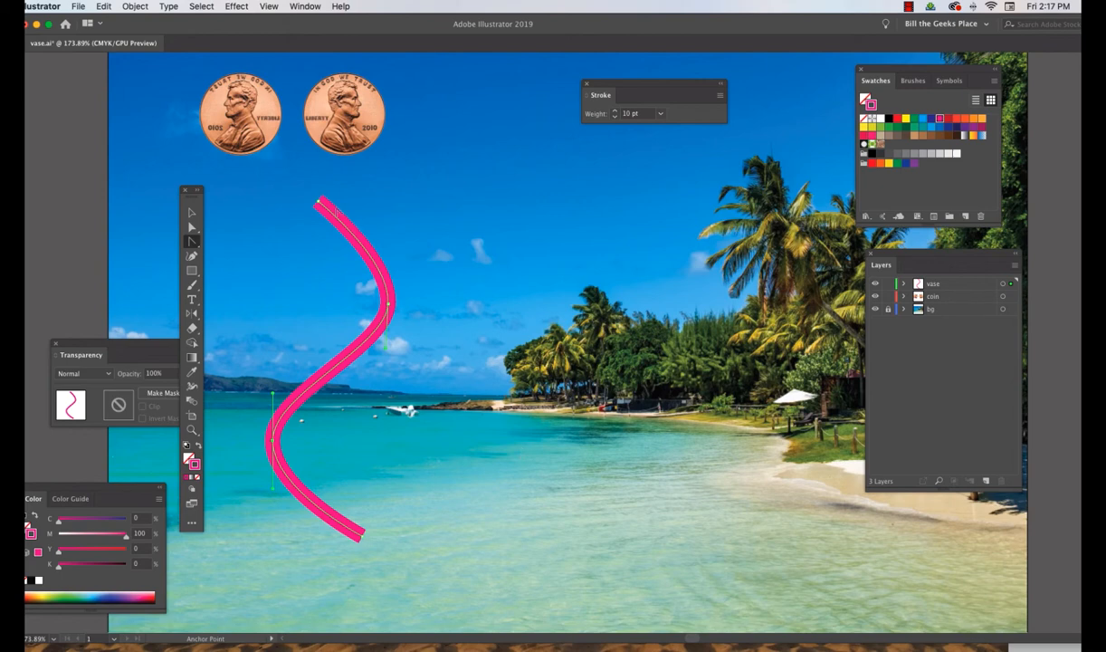
left_click(191, 212)
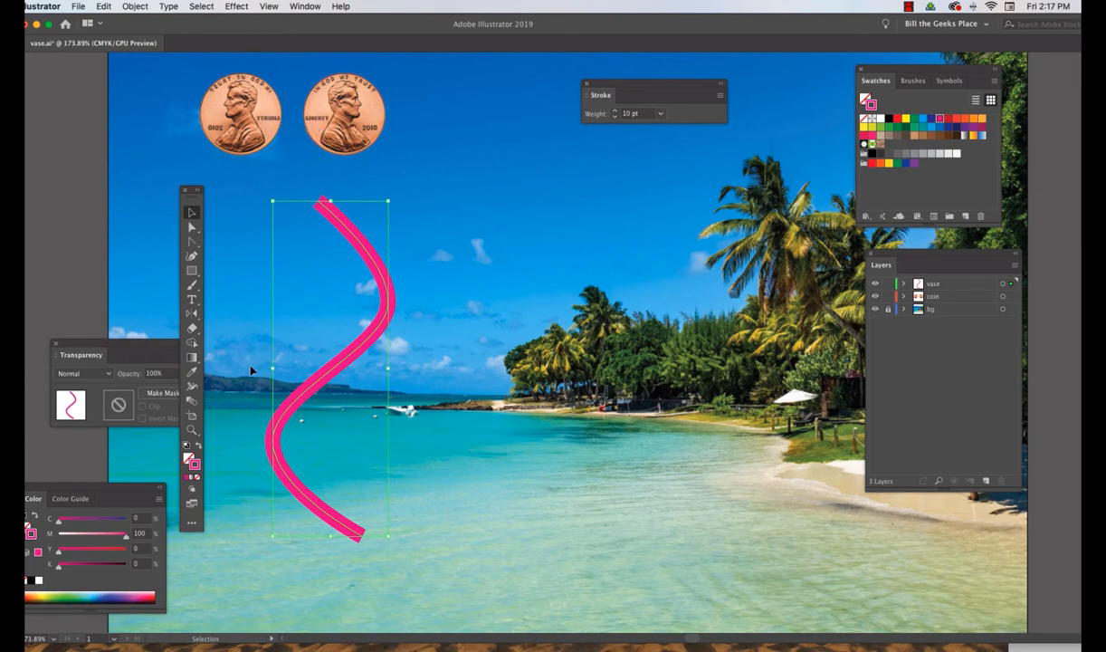
Step: Try to reflect a copy of the curve across a vertical axis beside it, and undo the reflection
left_click(191, 313)
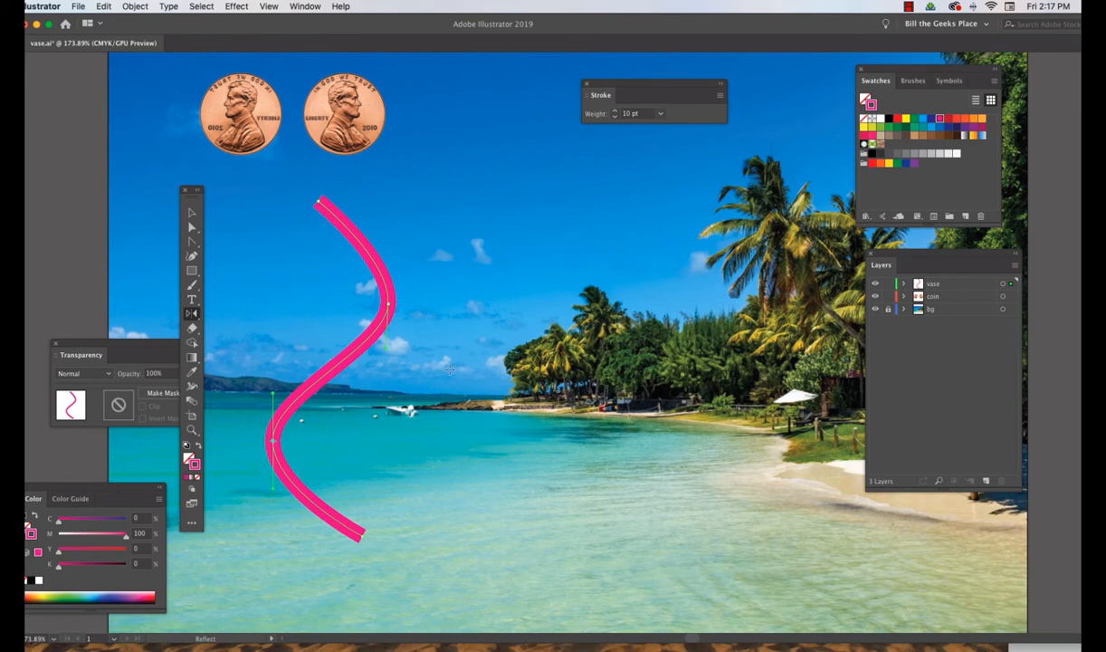
key("Return")
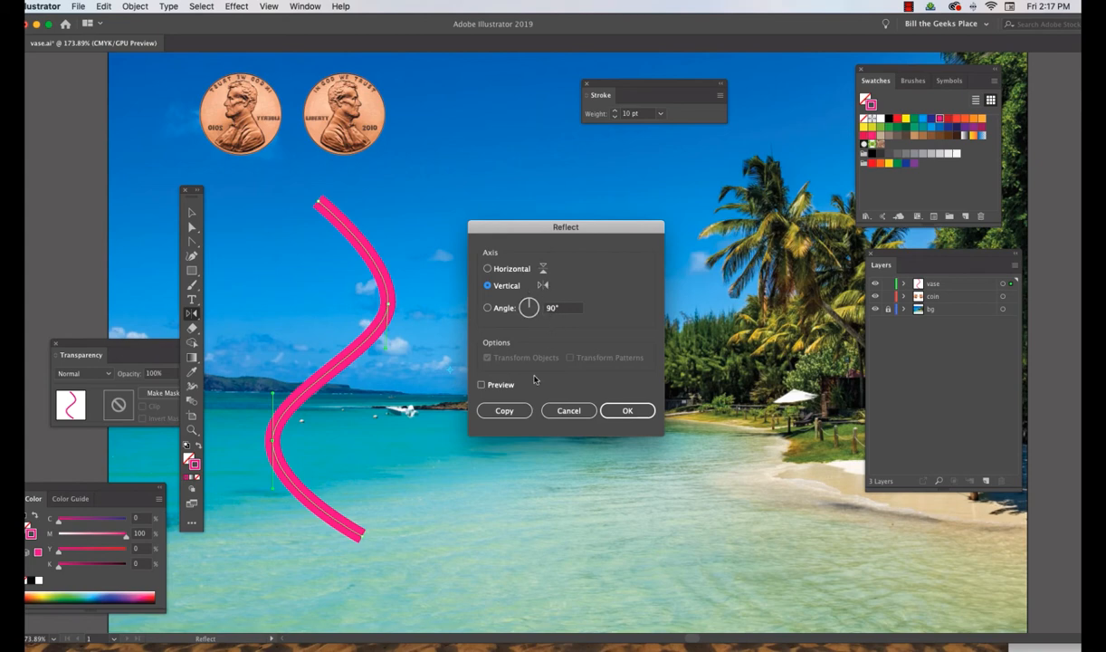
left_click(515, 413)
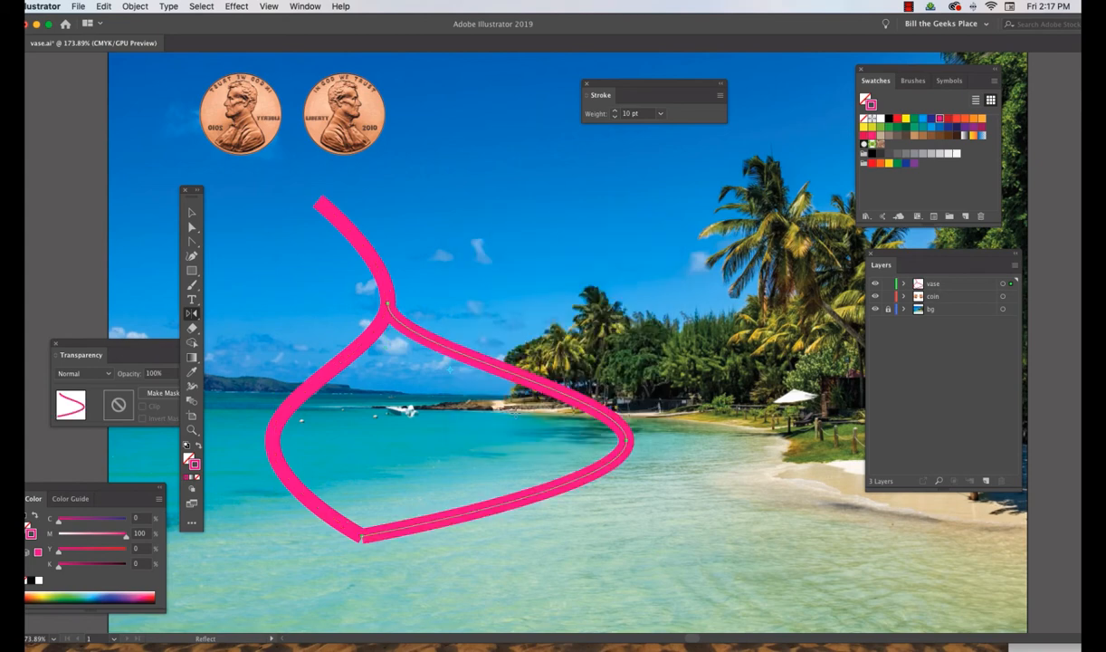
key("super+z")
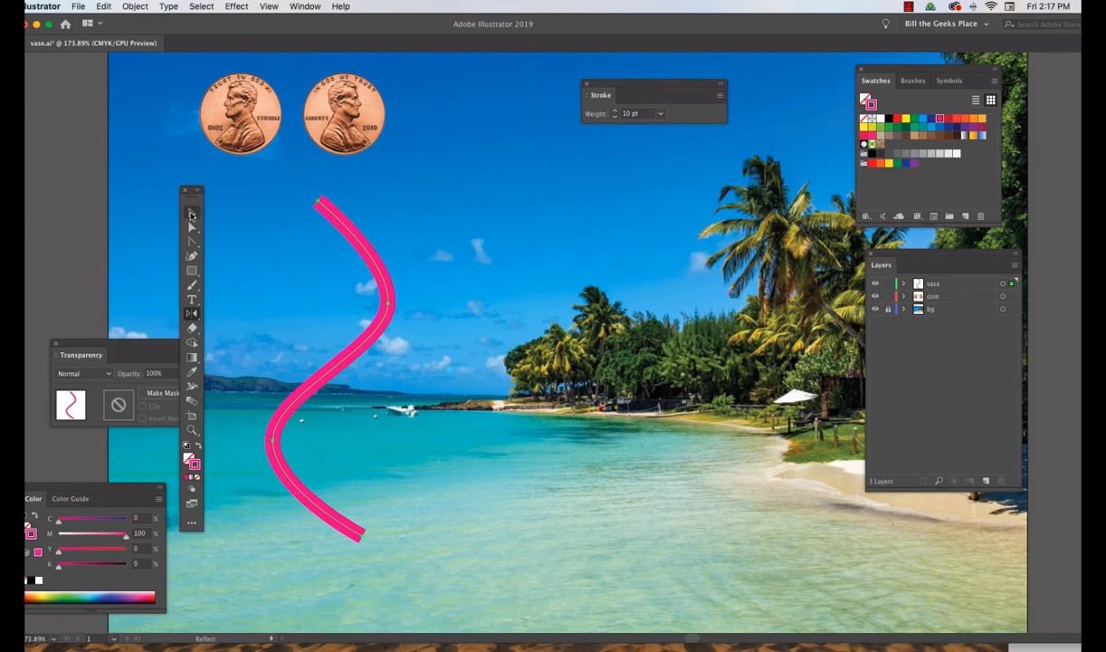
Step: Select the whole curve and reflect a copy across a vertical axis set to its right, forming the vase's opposite side
left_click(191, 215)
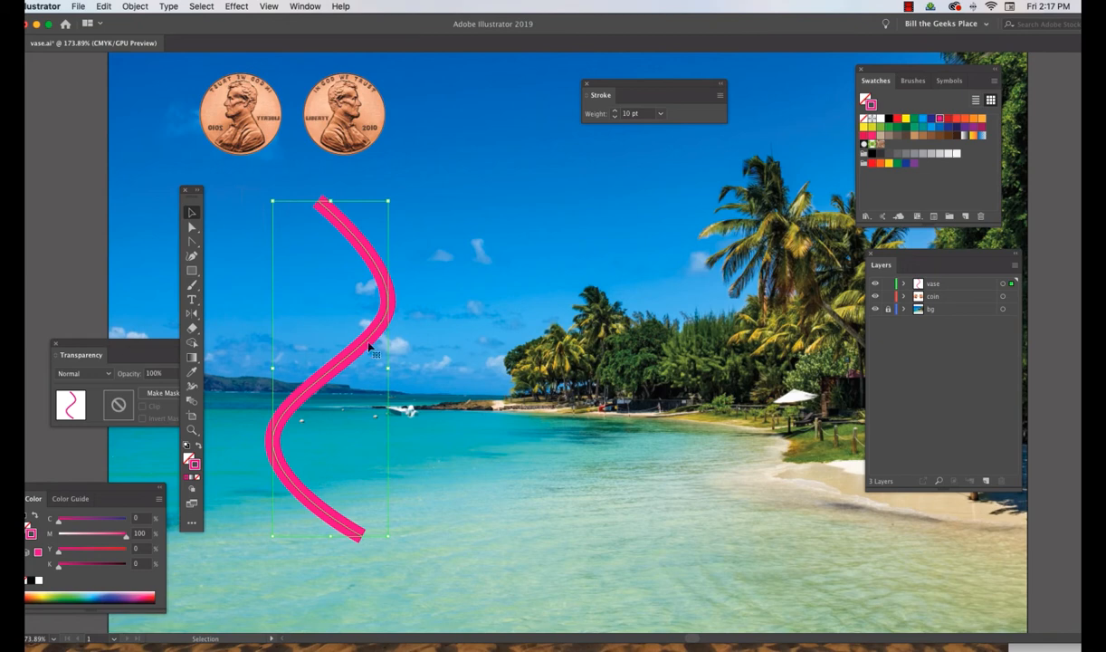
left_click(191, 312)
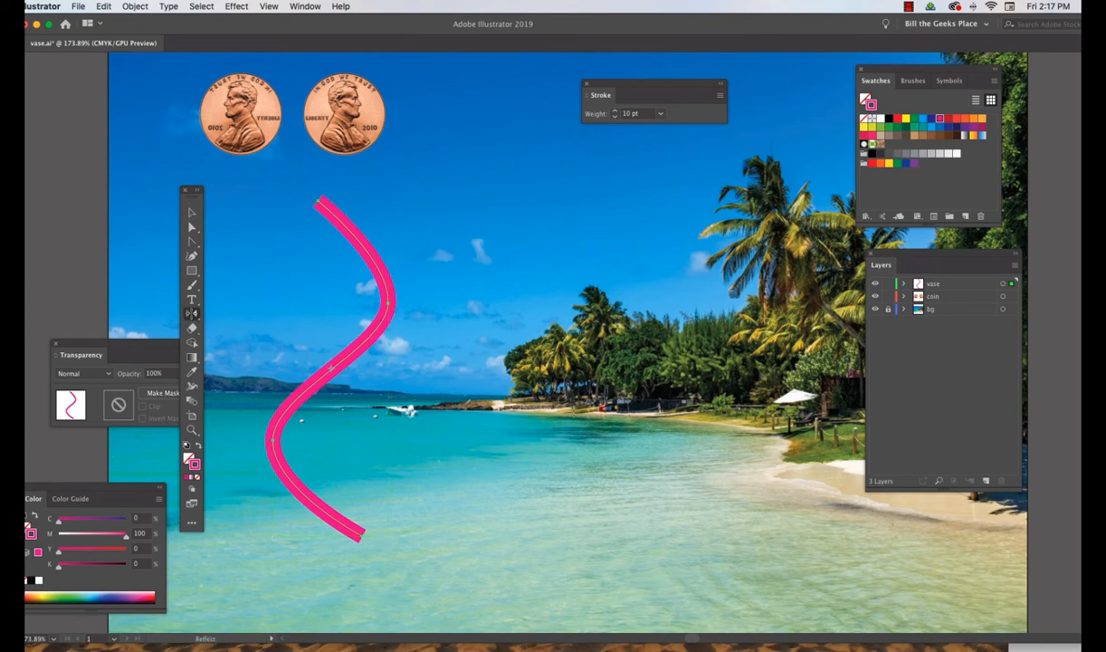
left_click(447, 362, "alt")
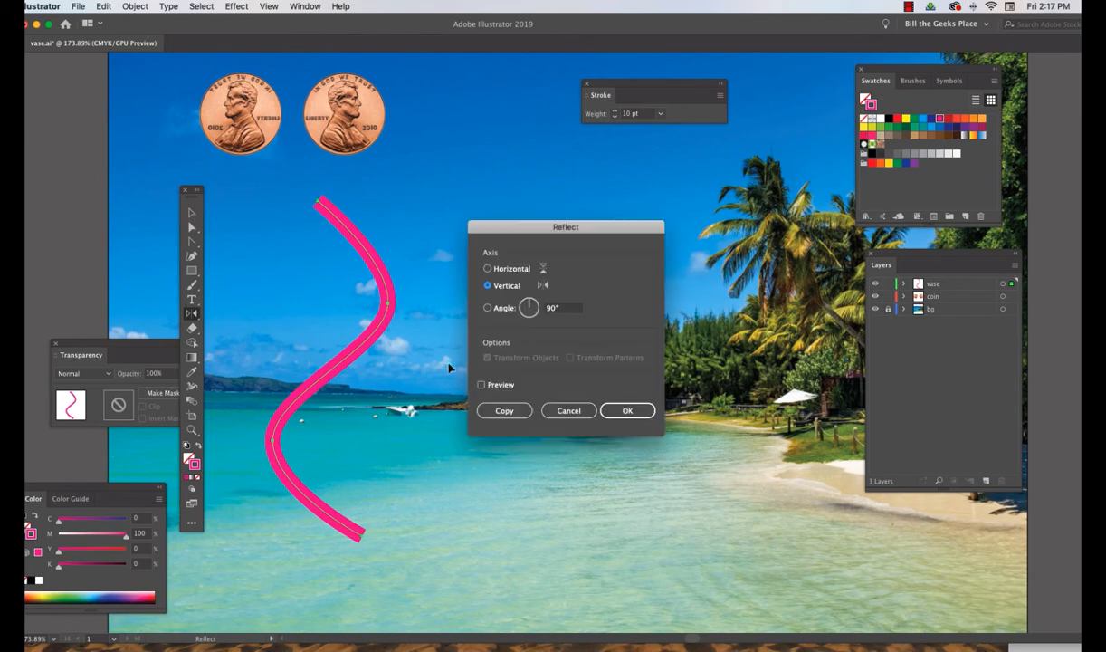
left_click(500, 407)
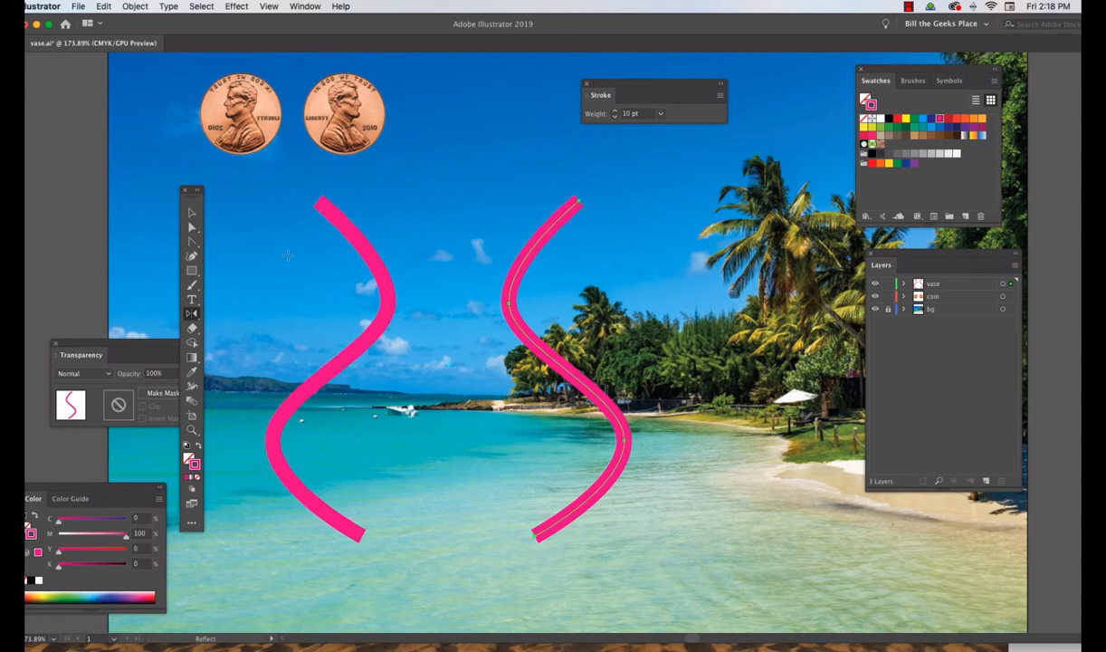
Step: Directly select the lower endpoints of both curves and join them to form the vase's base
left_click(191, 228)
key("super+a")
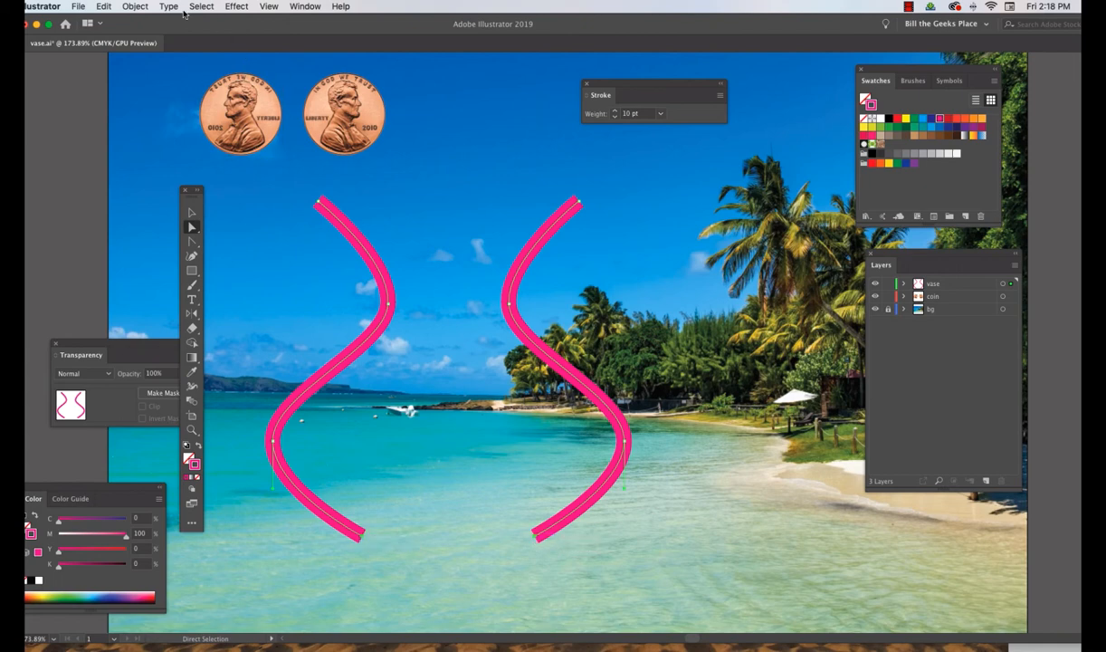
left_click(133, 8)
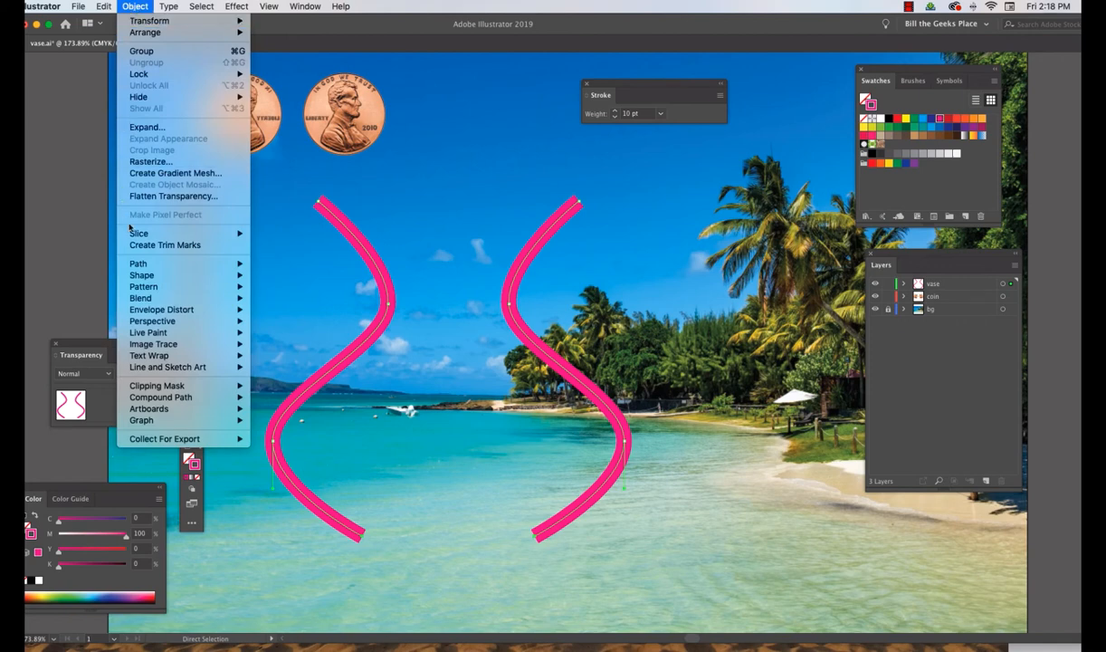
mouse_move(151, 268)
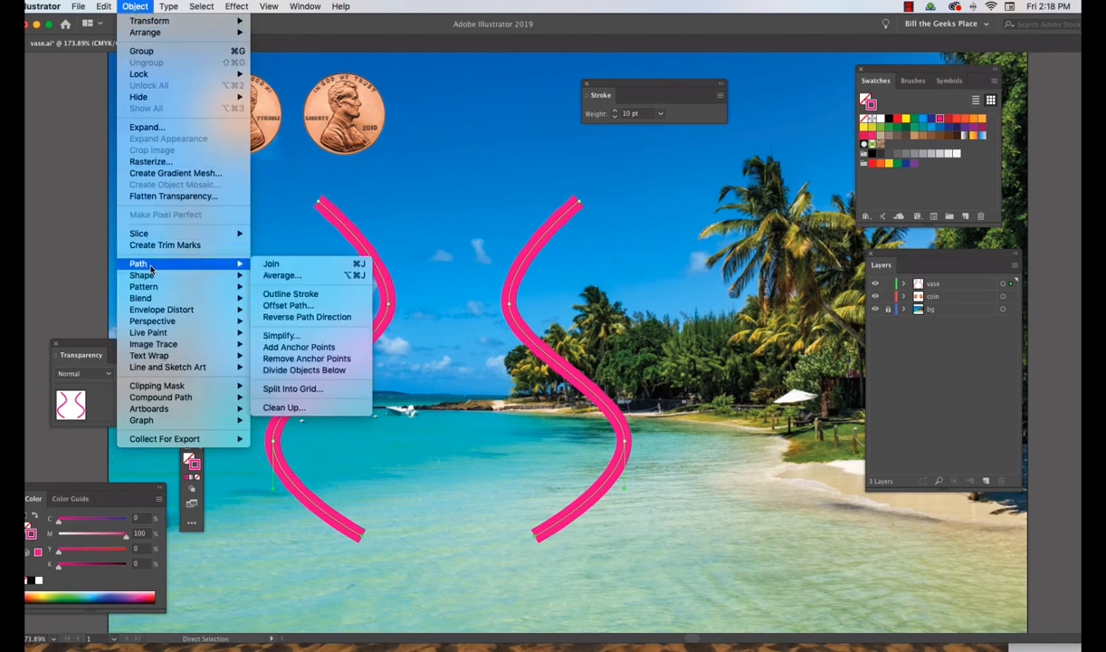
left_click(278, 267)
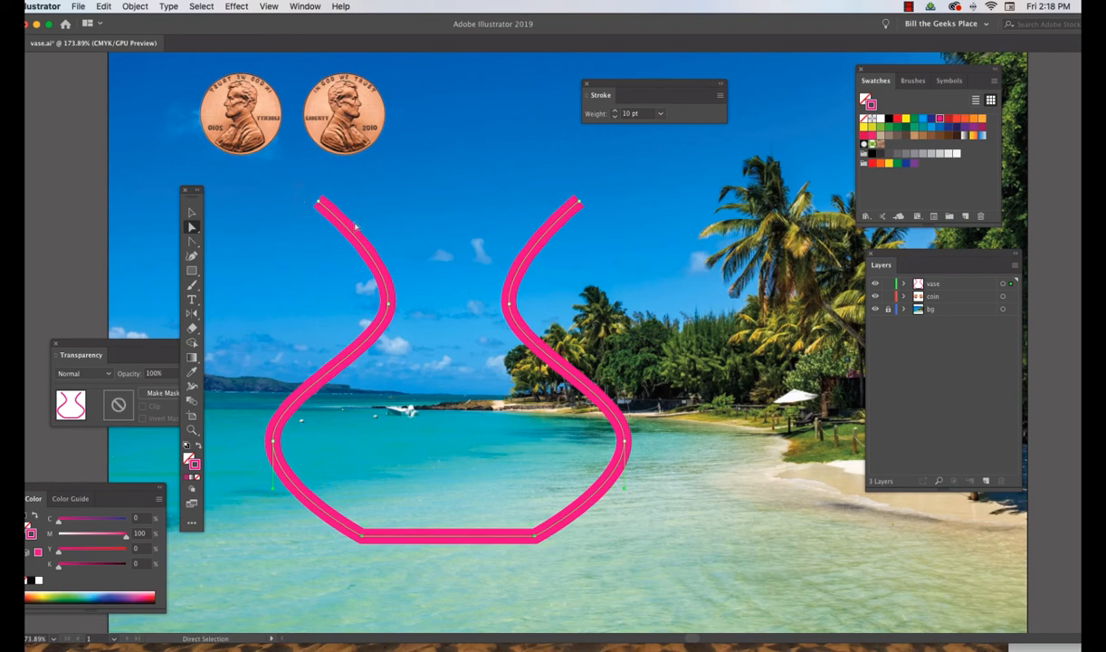
Step: Directly select the two upper endpoints of the outline and join them to close the vase's top
left_click_drag(356, 226, 607, 228)
left_click(586, 215)
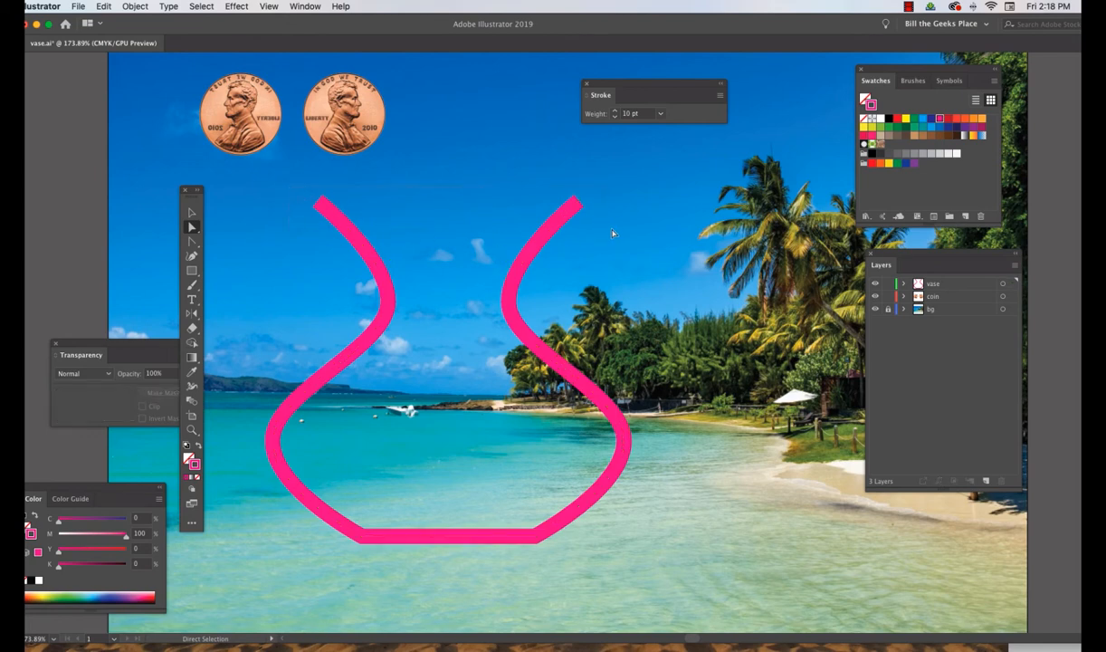
left_click_drag(294, 186, 620, 232)
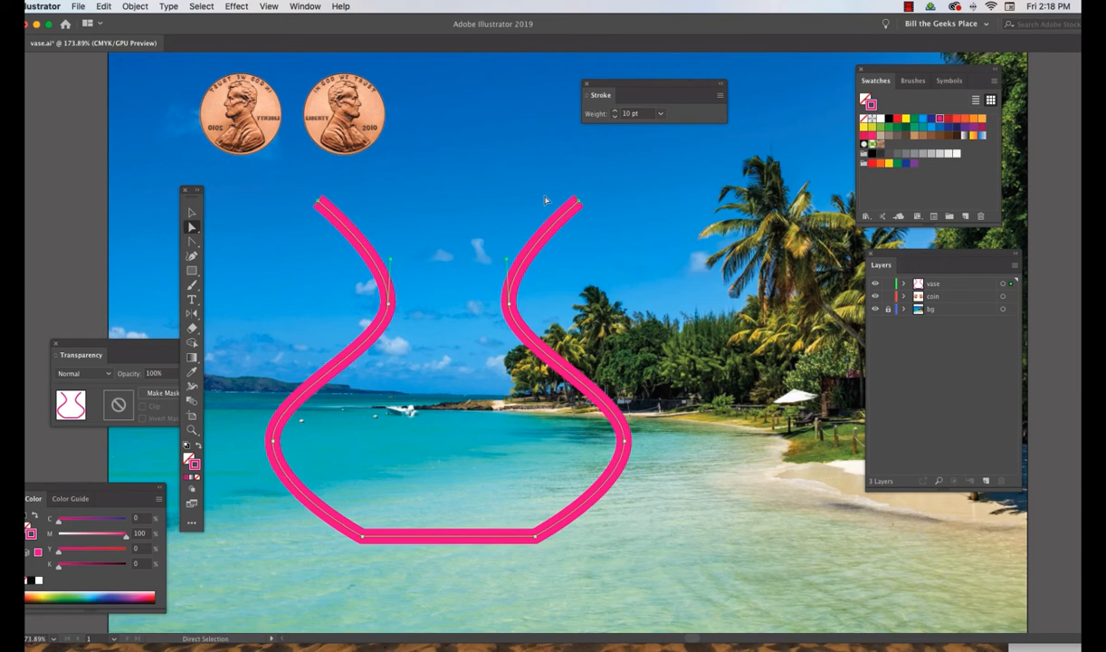
left_click_drag(315, 202, 316, 205)
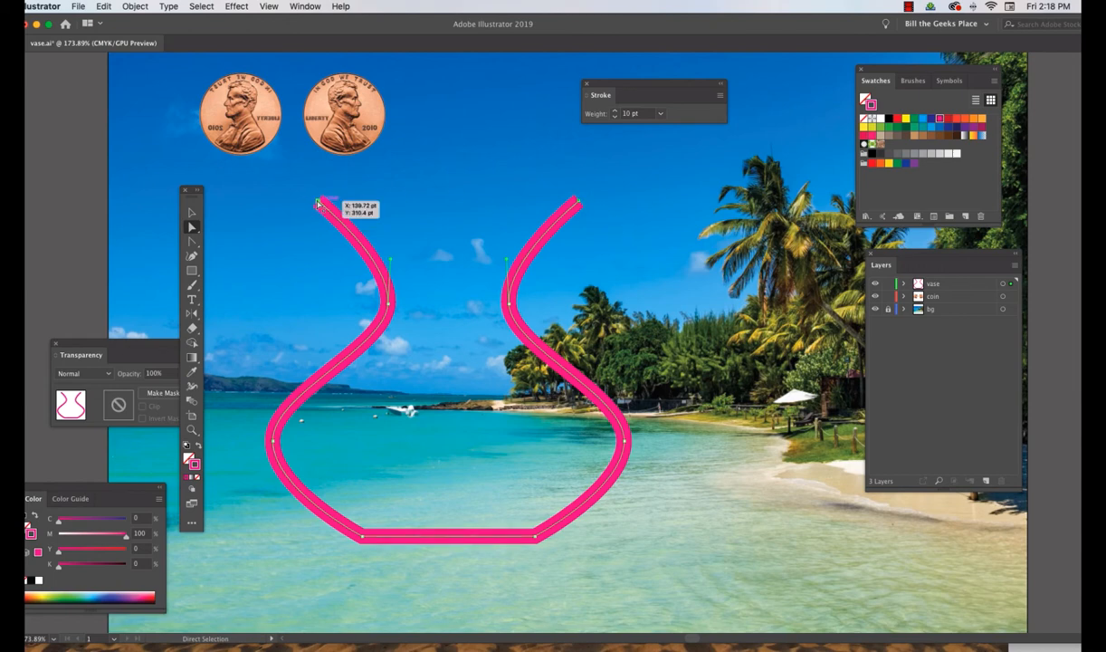
left_click(135, 6)
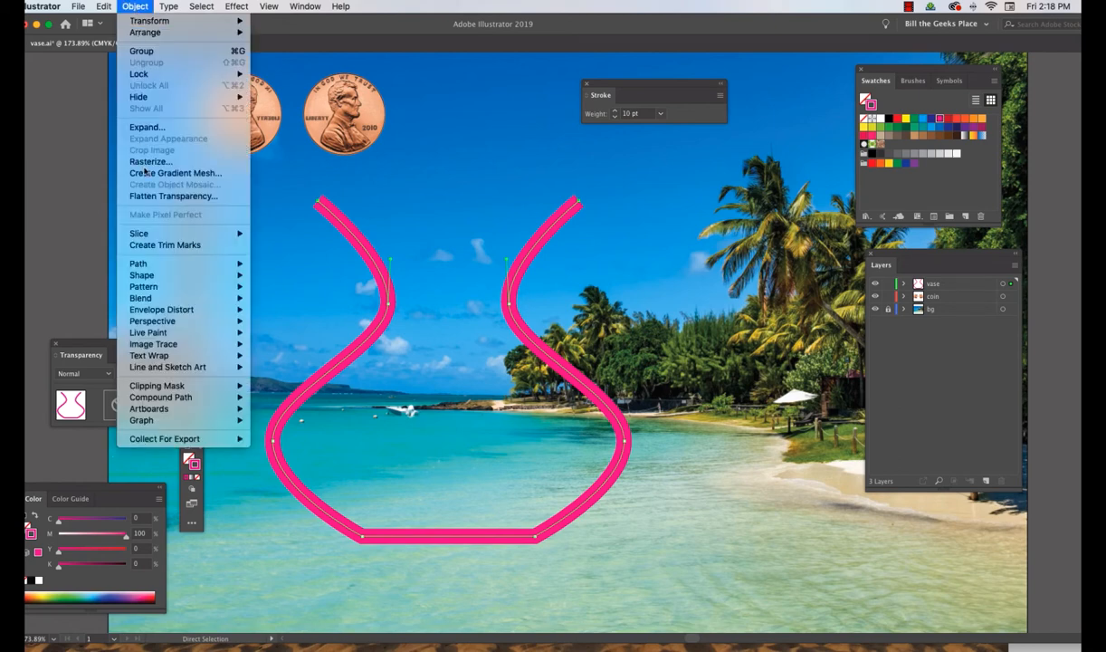
mouse_move(145, 263)
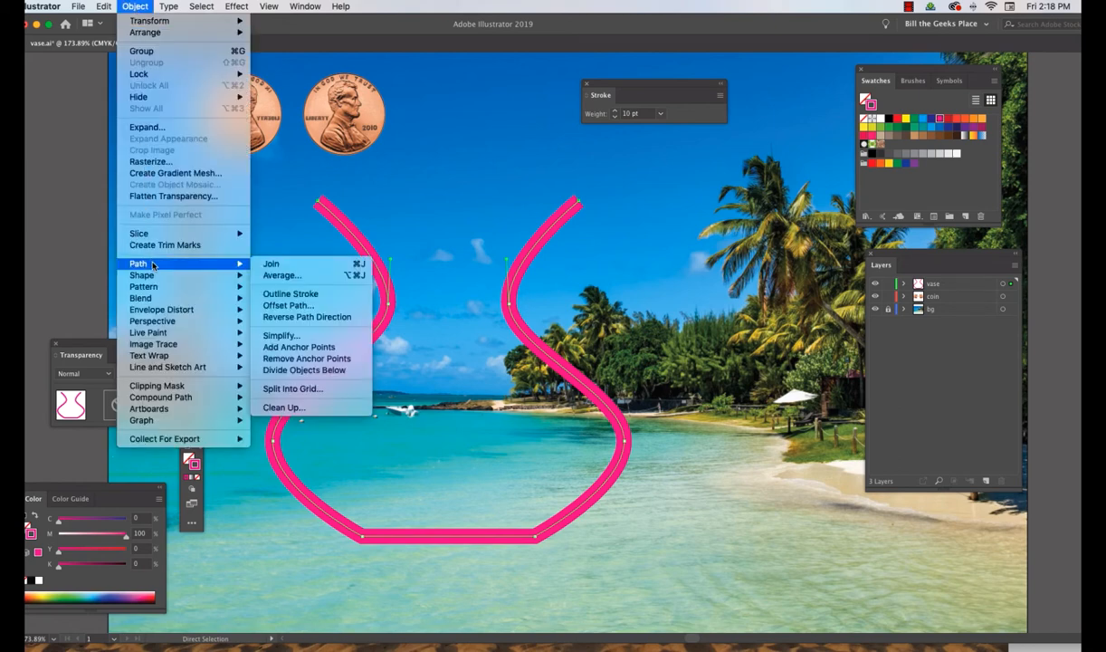
left_click(271, 264)
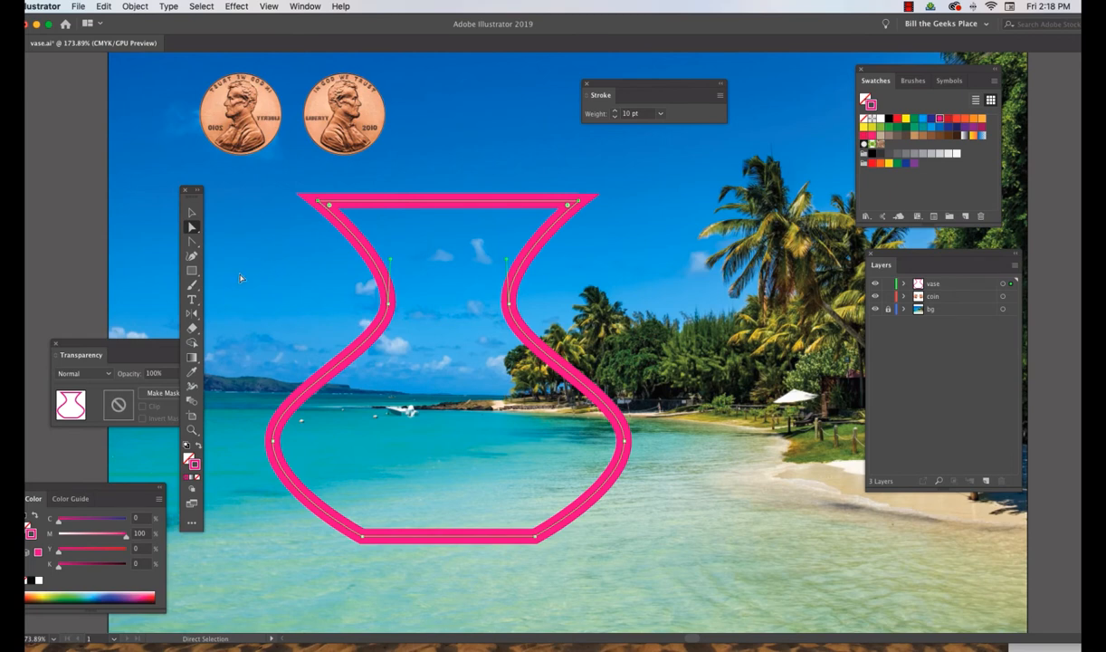
Step: Add an anchor point at the middle of the vase's top edge and move it slightly down
left_click_drag(191, 239, 230, 247)
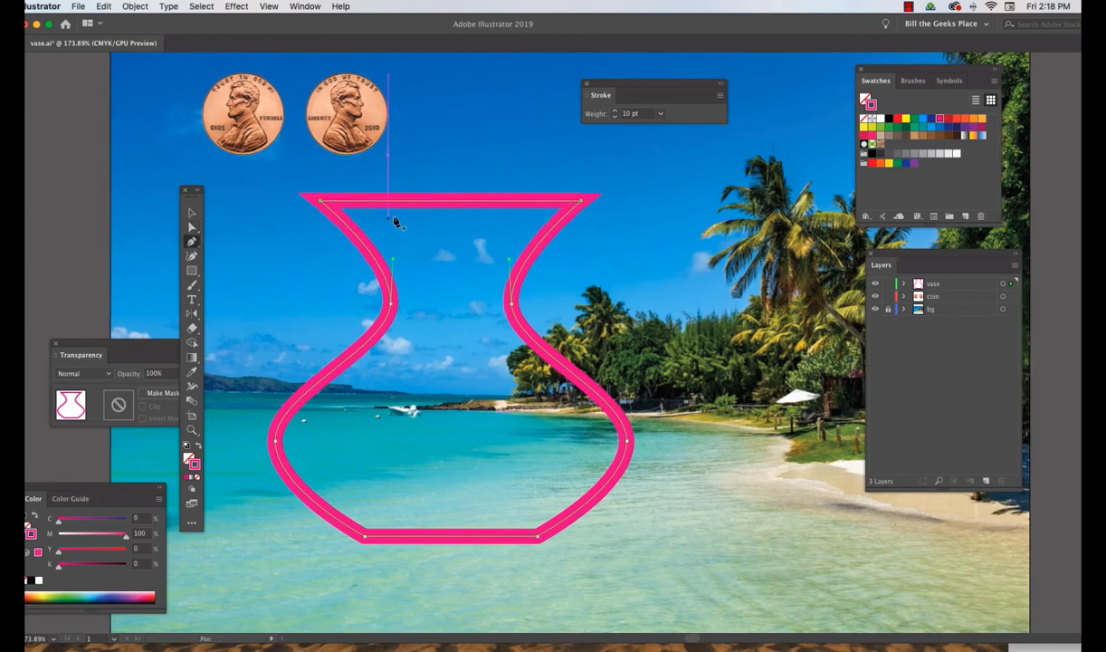
left_click(452, 201)
left_click(189, 226)
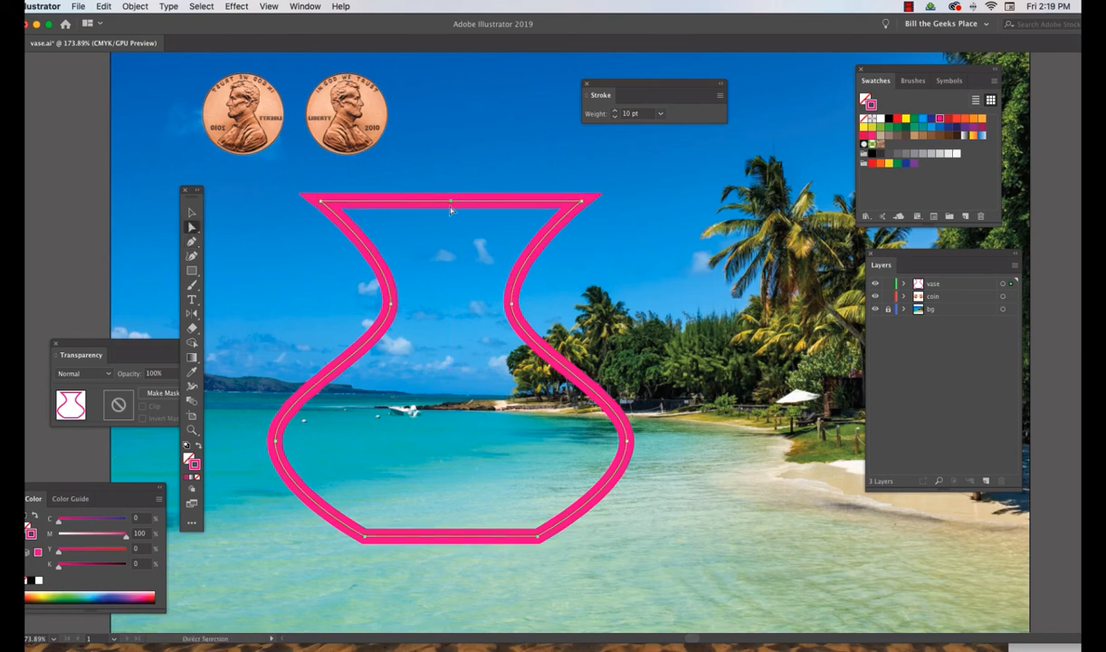
left_click_drag(451, 208, 450, 215)
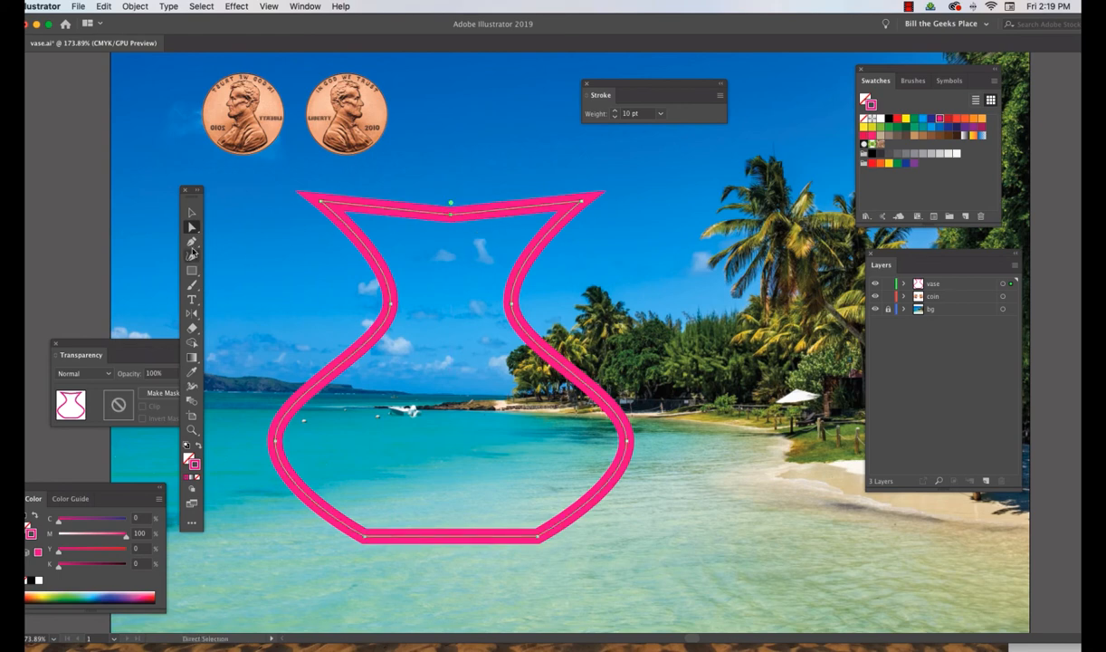
Step: Convert the middle point of the top edge into a smooth point with horizontal handles so the rim curves gently
left_click_drag(191, 241, 244, 258)
left_click_drag(451, 215, 491, 217)
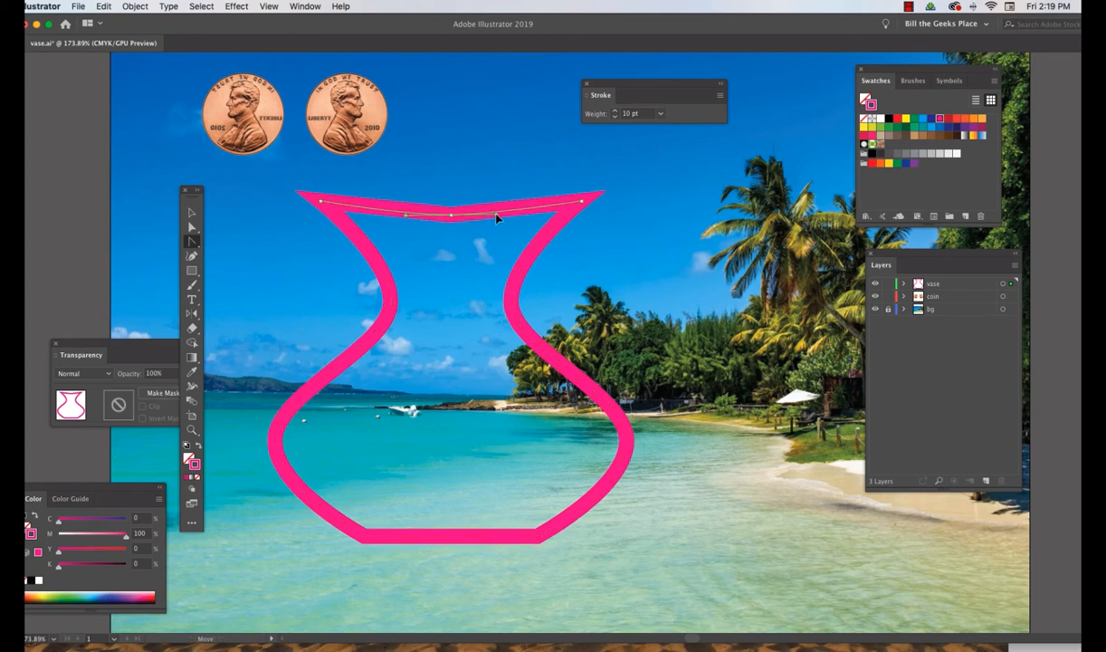
left_click_drag(496, 217, 496, 218)
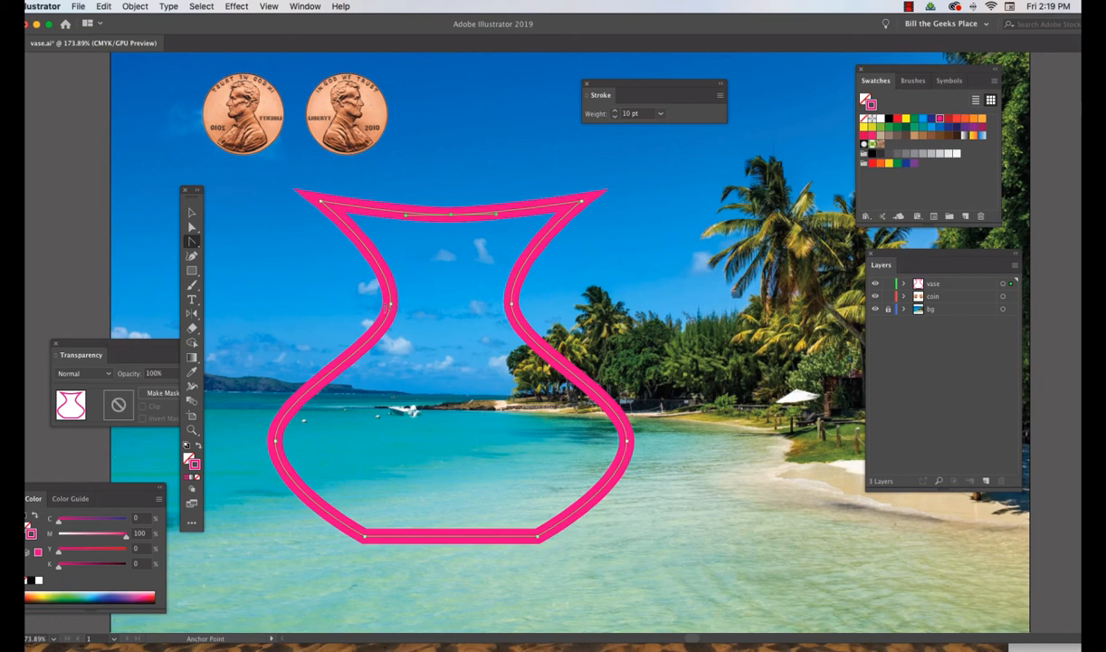
Step: Remove the vase's stroke and fill it with the Fading Sky gradient, activating the Gradient tool on it
left_click(195, 479)
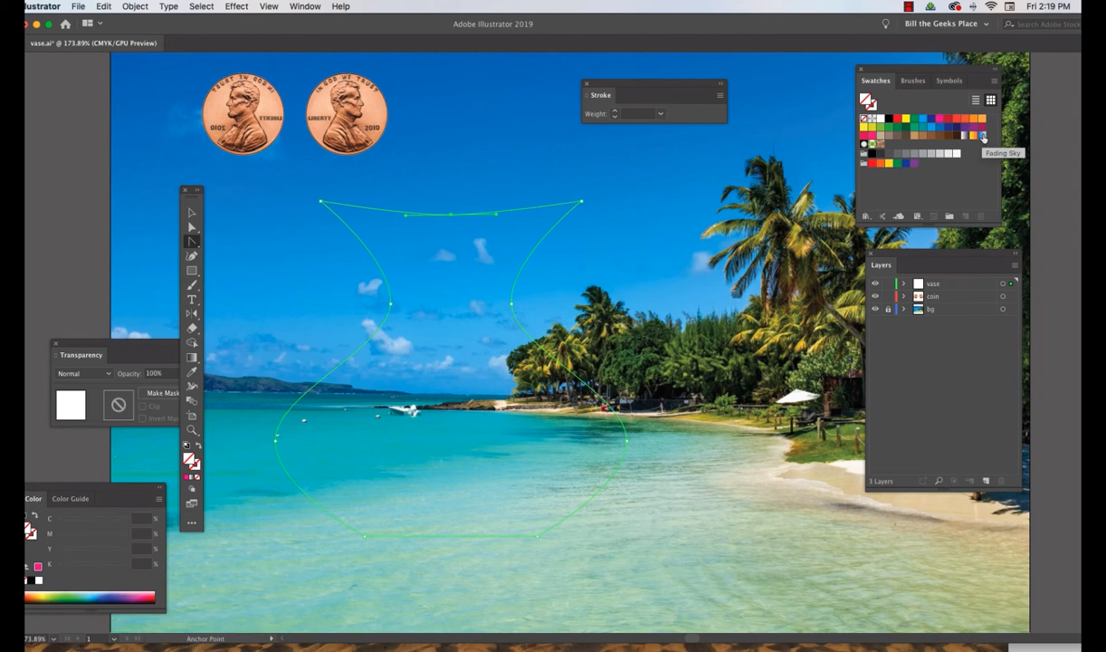
left_click(983, 137)
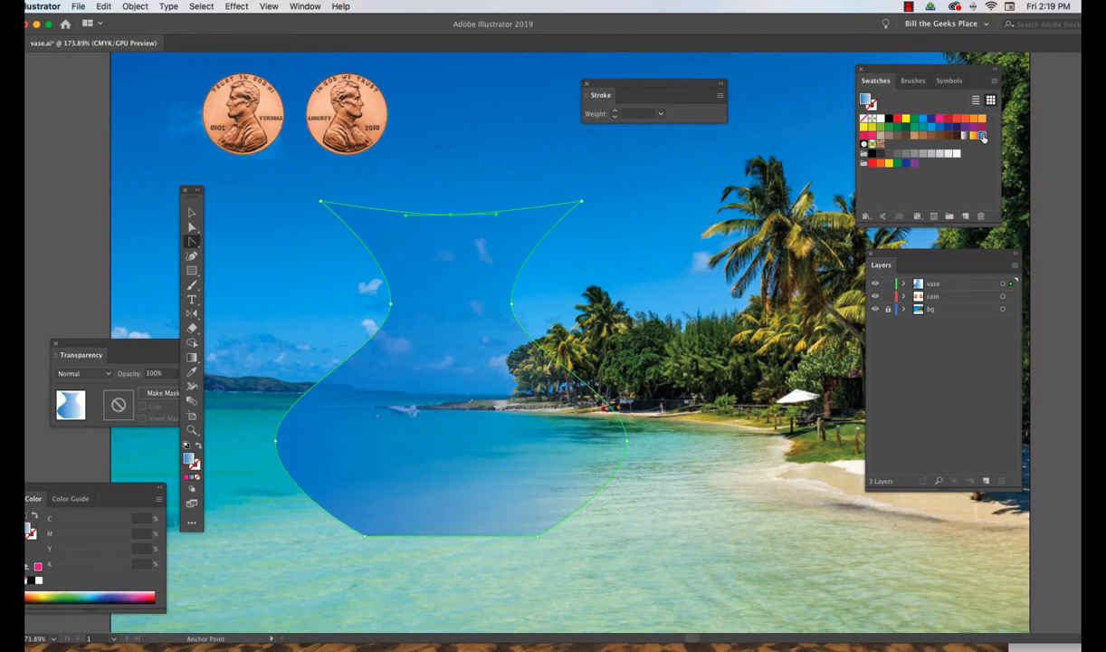
left_click(191, 357)
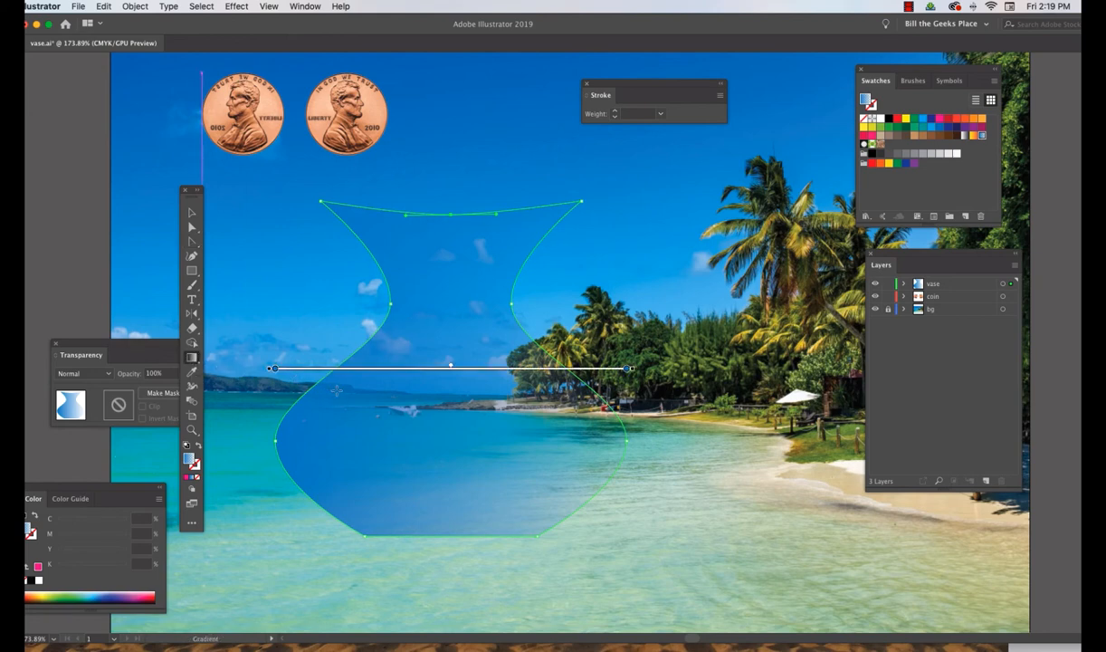
Step: Redraw the vase's gradient horizontally so the fade starts inside its left side, and move the vase slightly right
left_click_drag(366, 388, 632, 388)
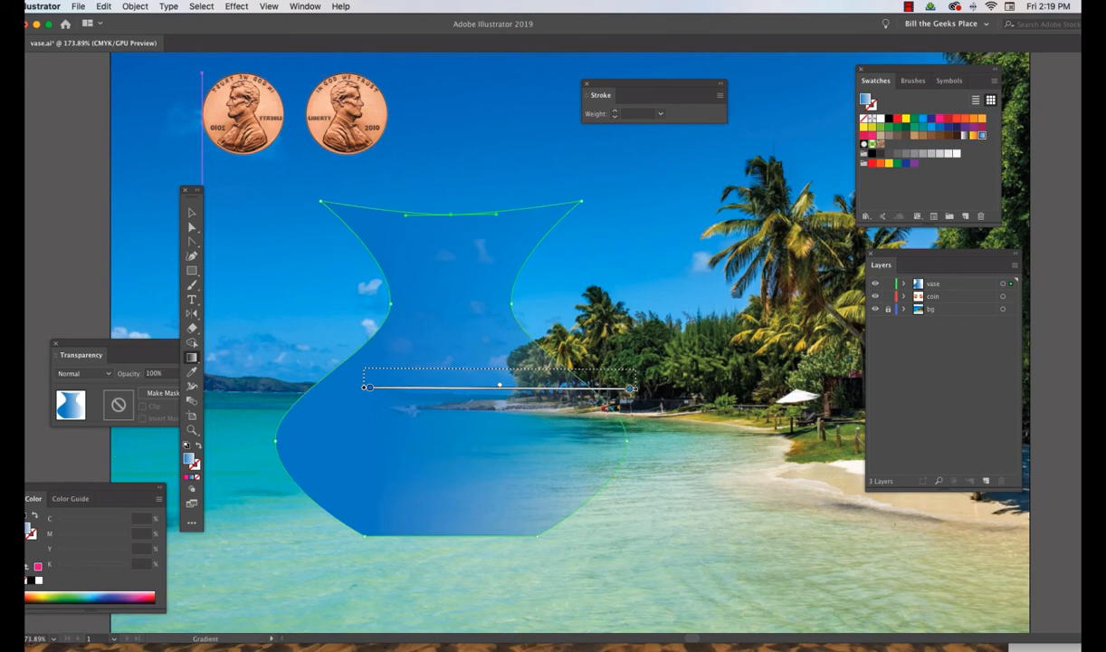
left_click(191, 212)
left_click_drag(383, 452, 454, 449)
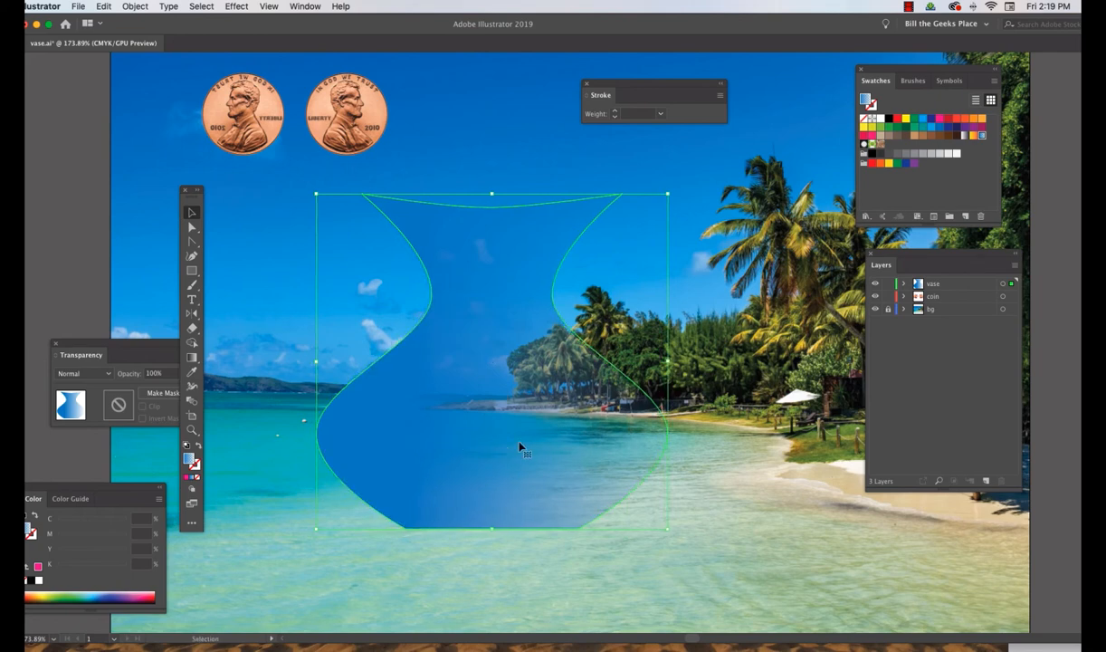
Step: Copy the gradient-filled vase from the vase layer to the clipboard
left_click(949, 300)
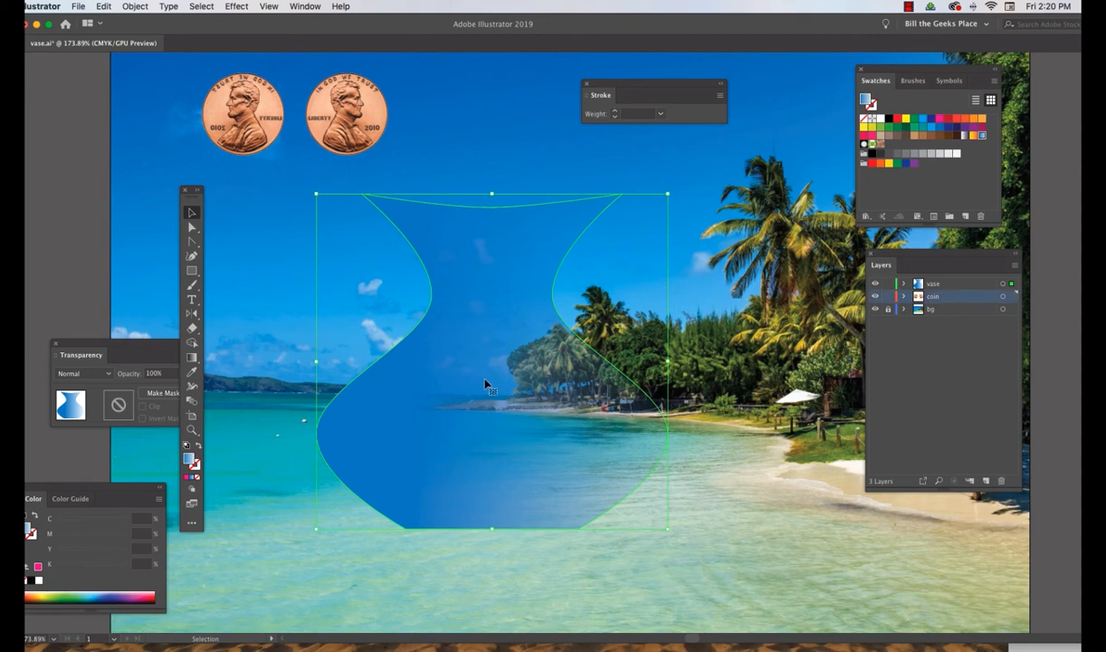
left_click(932, 282)
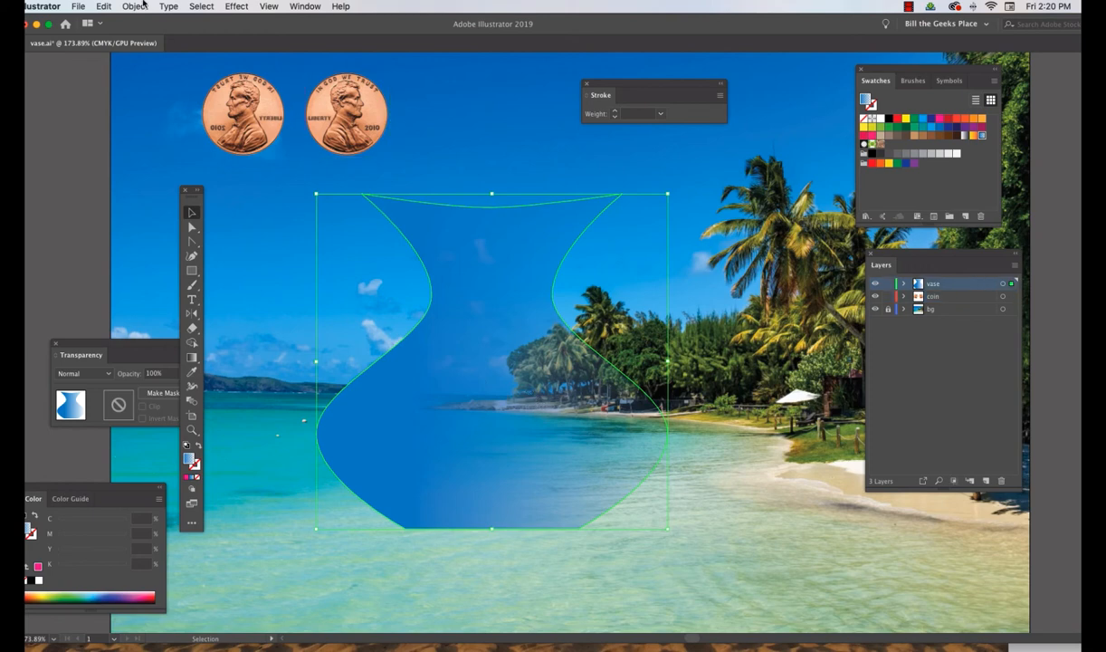
left_click(105, 8)
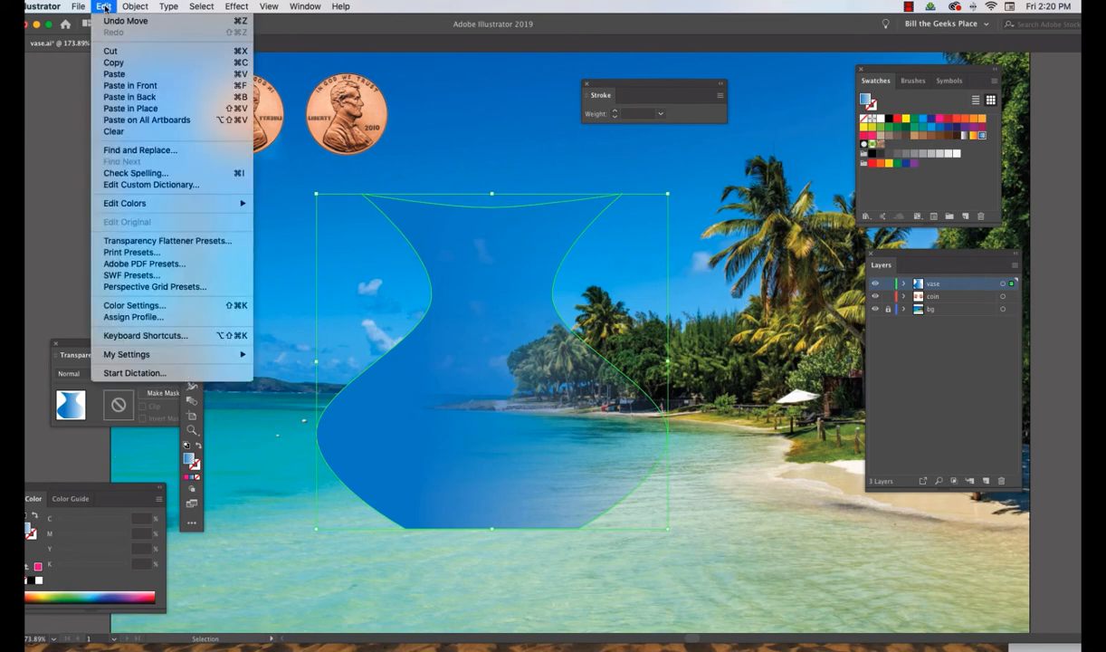
left_click(114, 63)
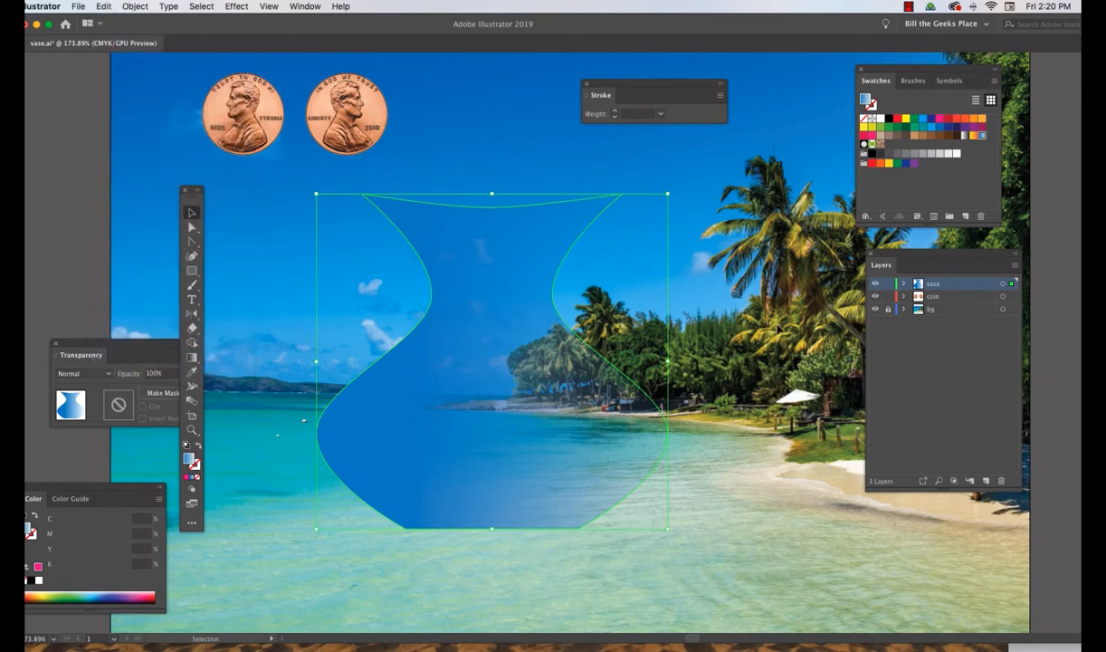
Step: Add a layer named vaseBlack directly above the coin layer, and lock the vase and coin layers
left_click(933, 298)
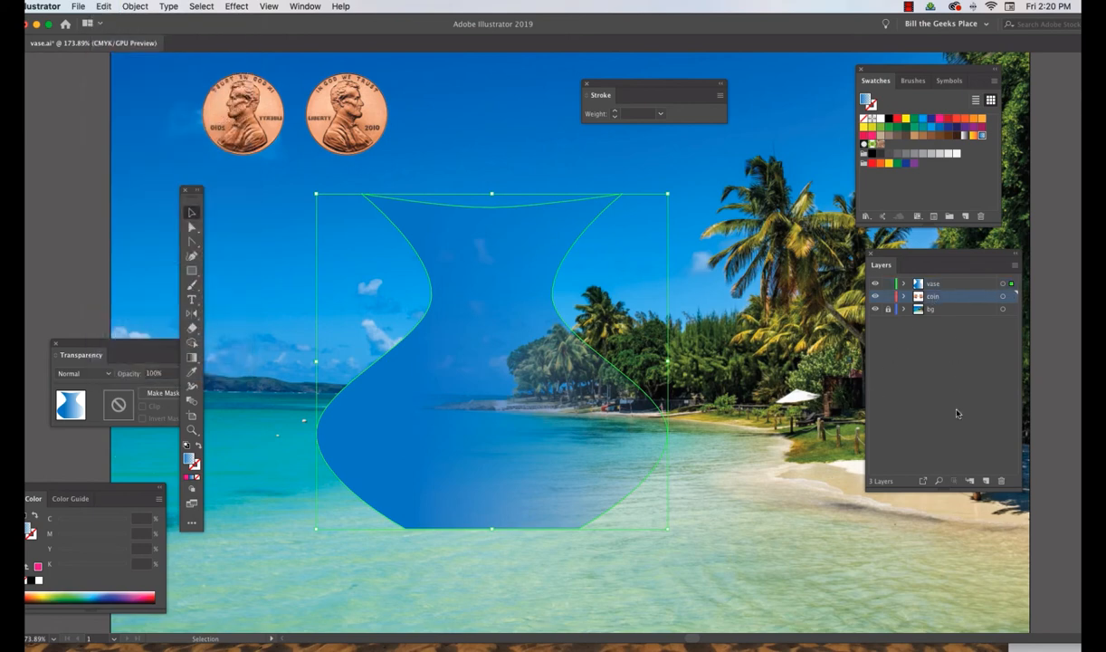
left_click(986, 481)
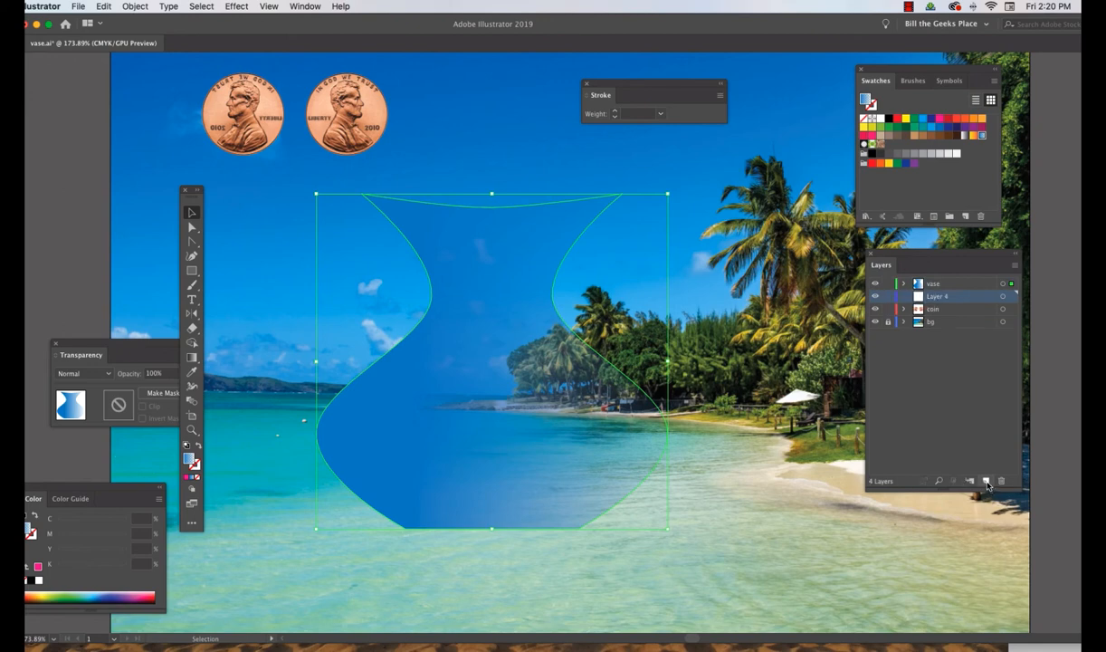
double_click(936, 298)
type("va")
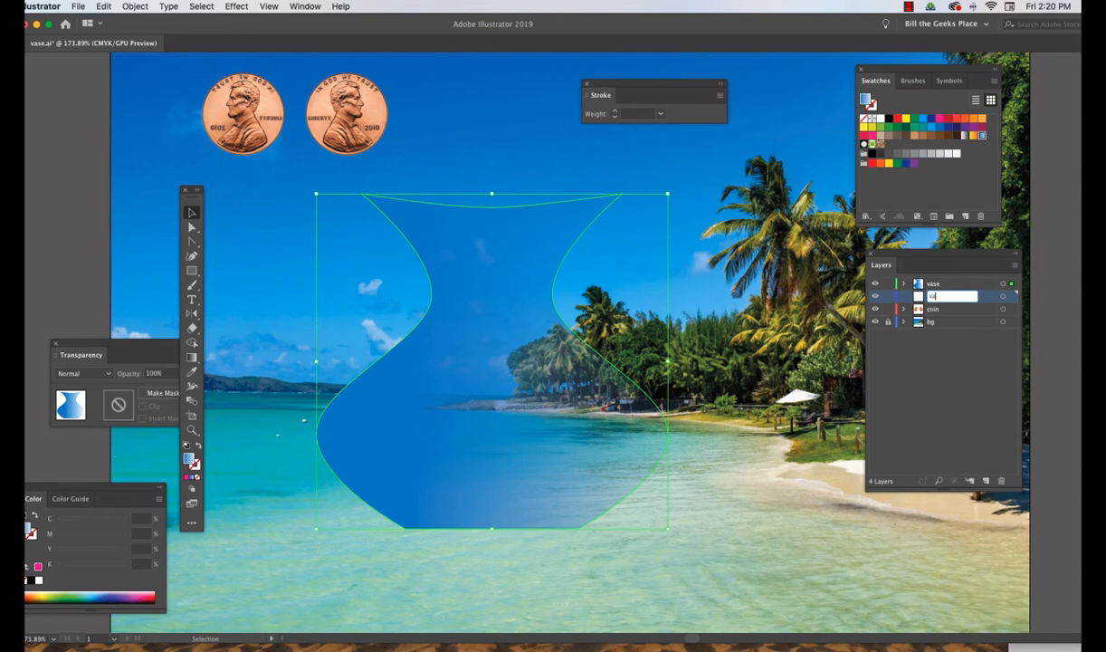
type("seBlack")
key("Return")
left_click(887, 283)
left_click(888, 309)
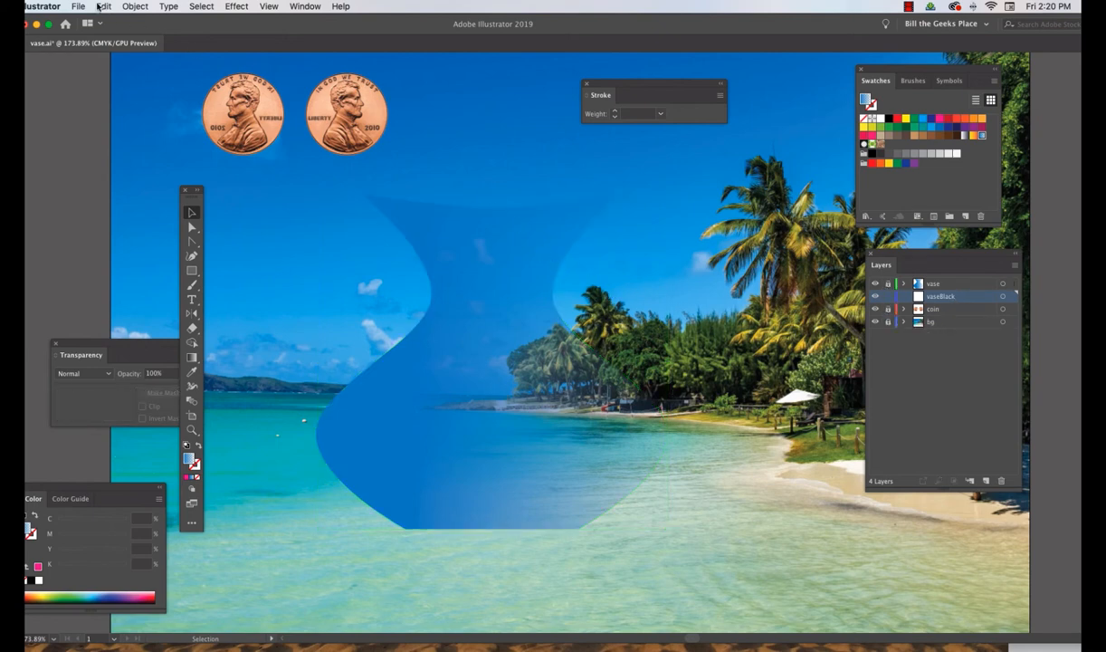
Step: Paste the vase in place on the vaseBlack layer, hide the vase layer and fill the copy with black
left_click(105, 7)
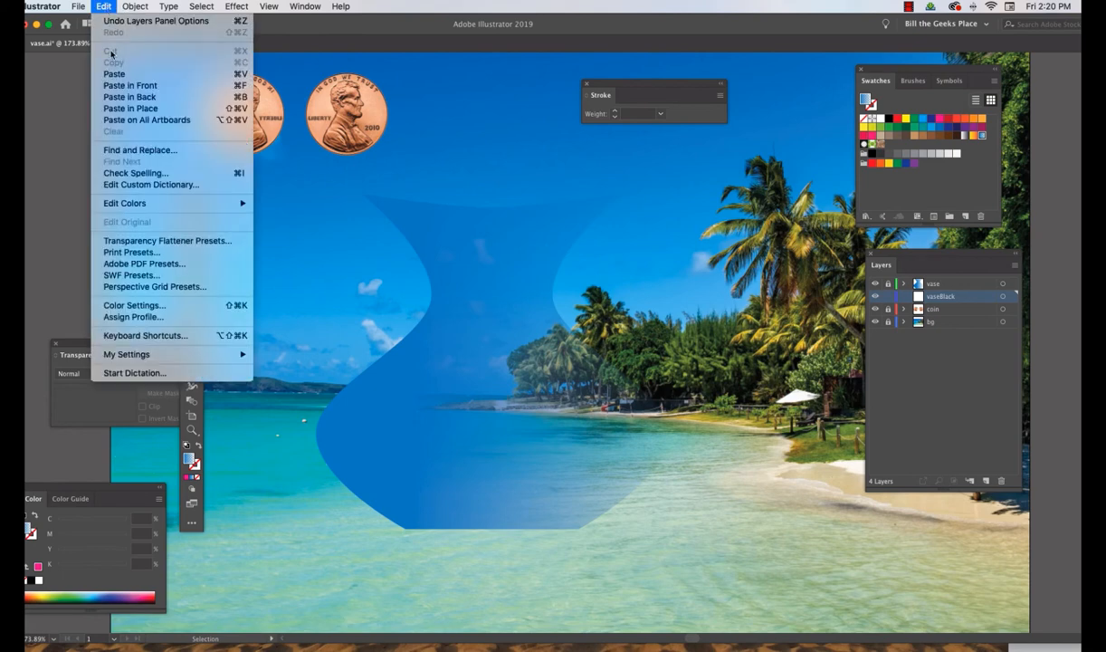
left_click(128, 109)
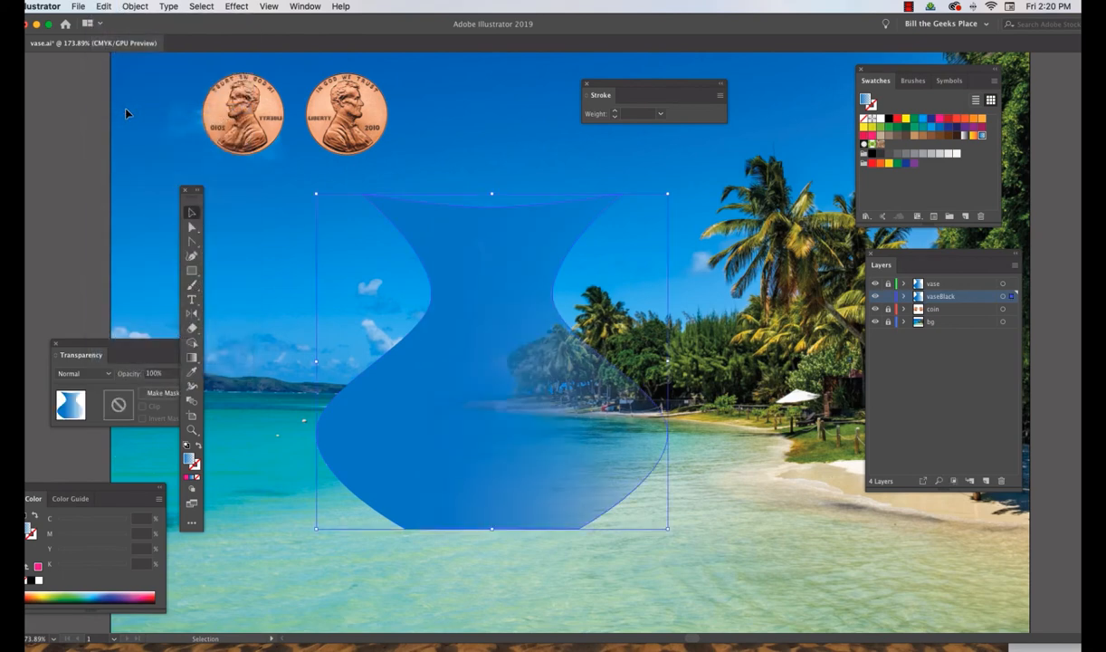
left_click(874, 283)
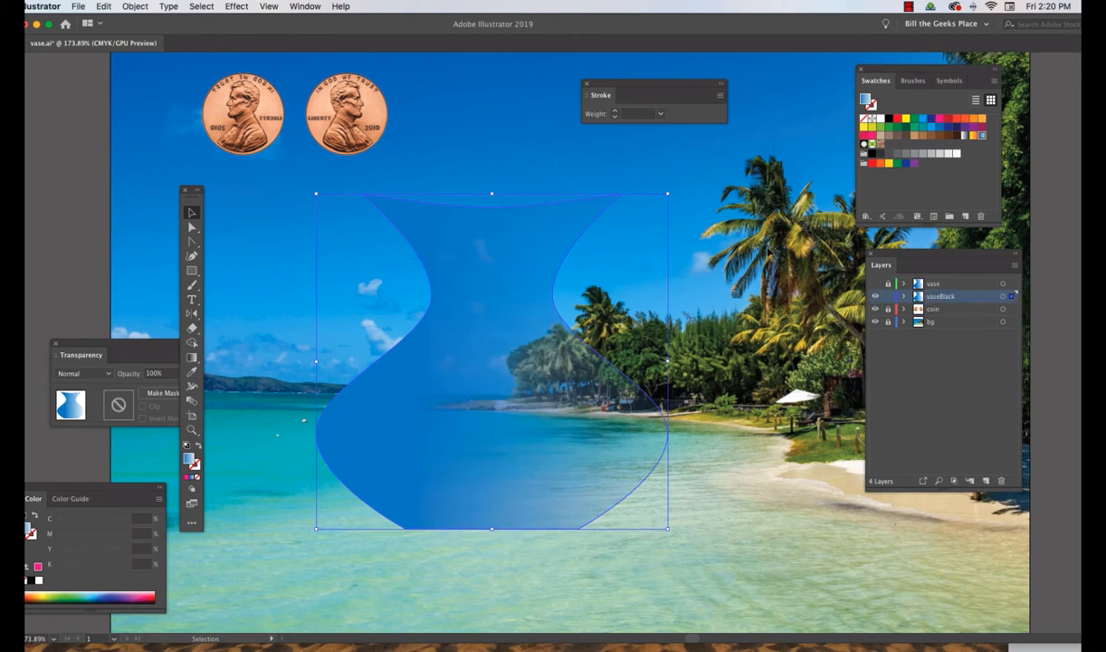
left_click(888, 120)
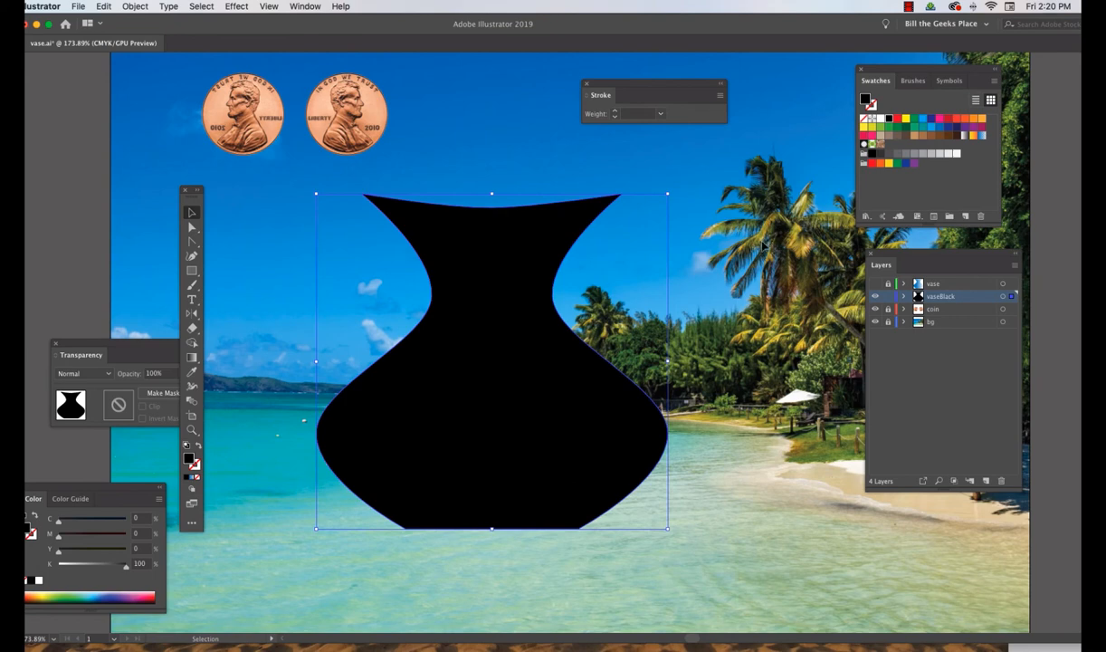
Step: Lower the black vase's opacity to 72% and show the vase layer again
left_click(166, 347)
left_click_drag(166, 346, 149, 290)
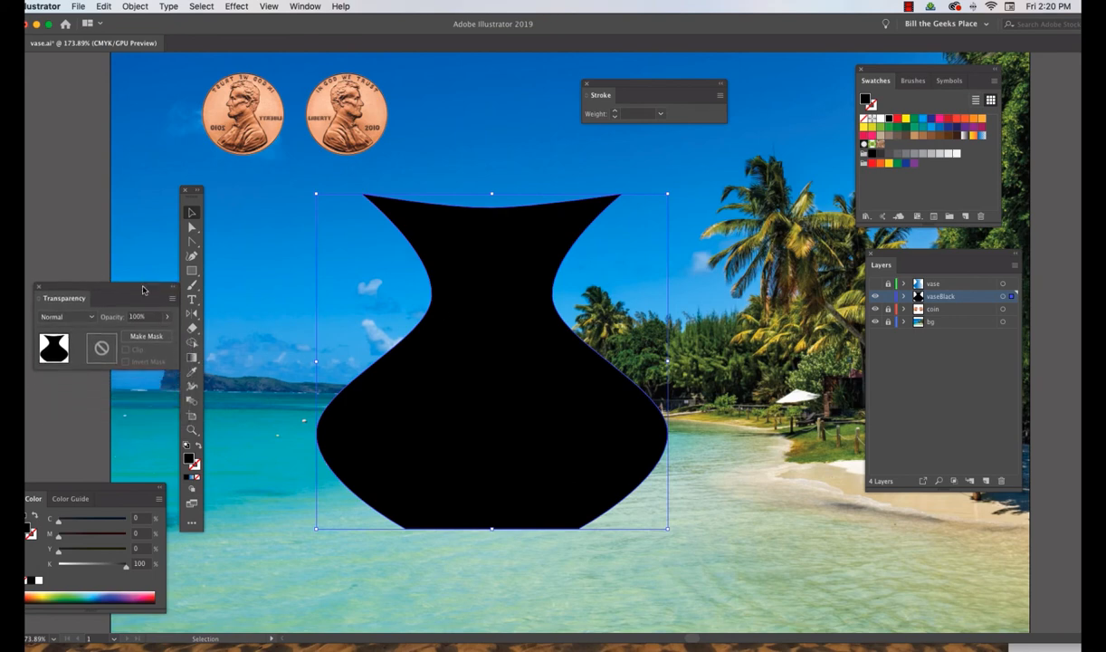
left_click(168, 316)
left_click_drag(164, 331, 153, 332)
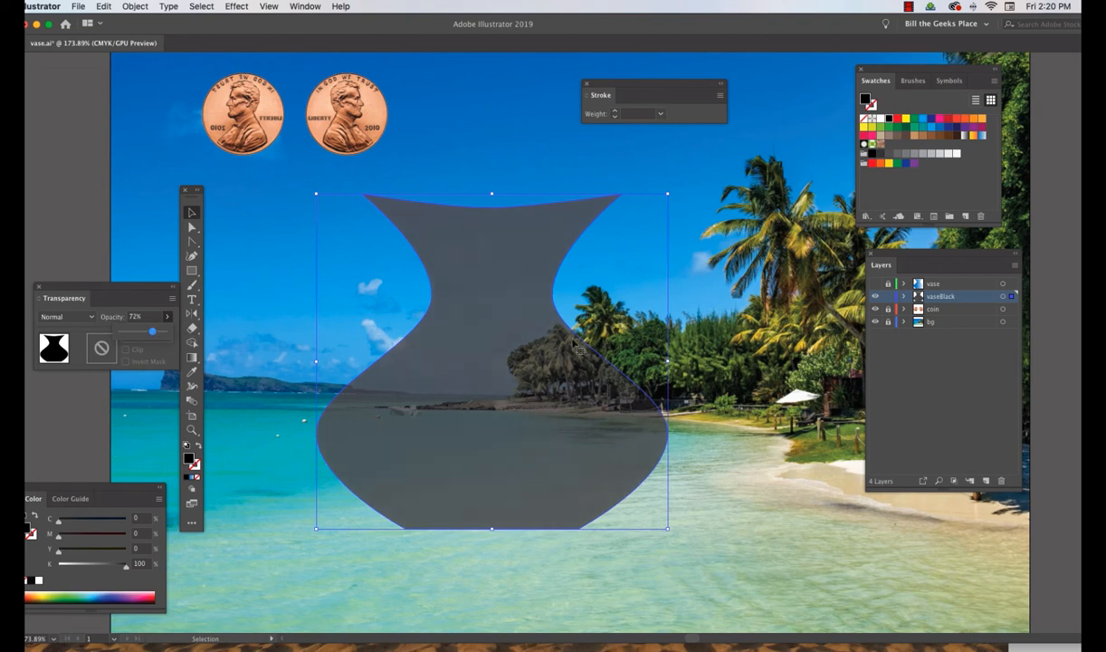
left_click(875, 285)
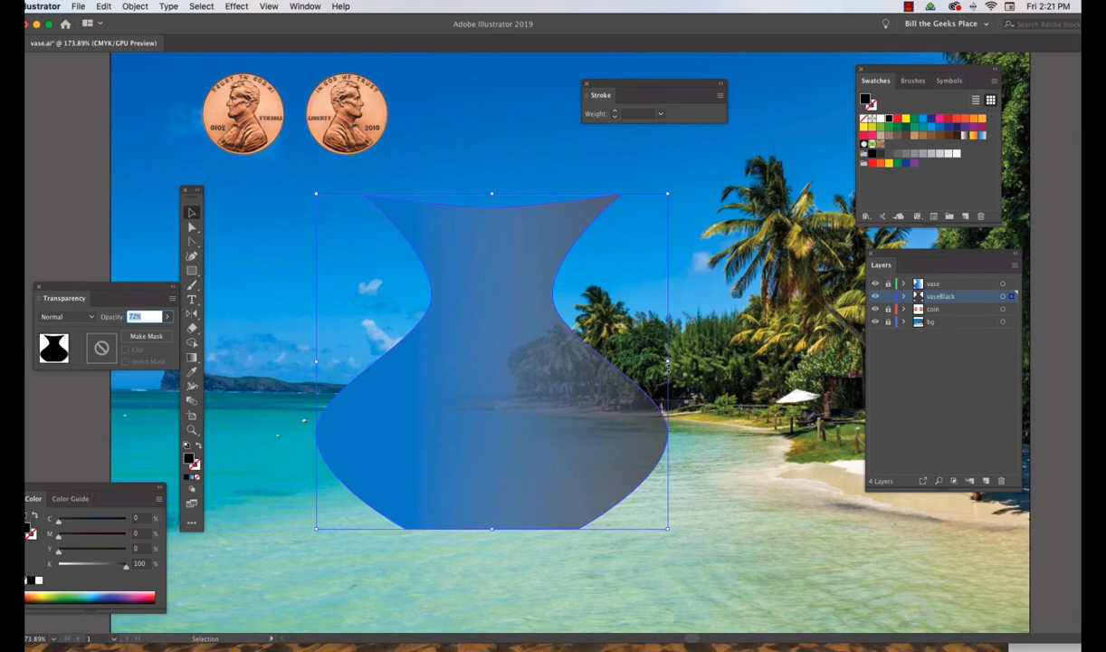
Step: Unlock the vase layer, narrow the gradient and black vases together from both sides, and move them slightly up and right
left_click_drag(667, 362, 522, 361)
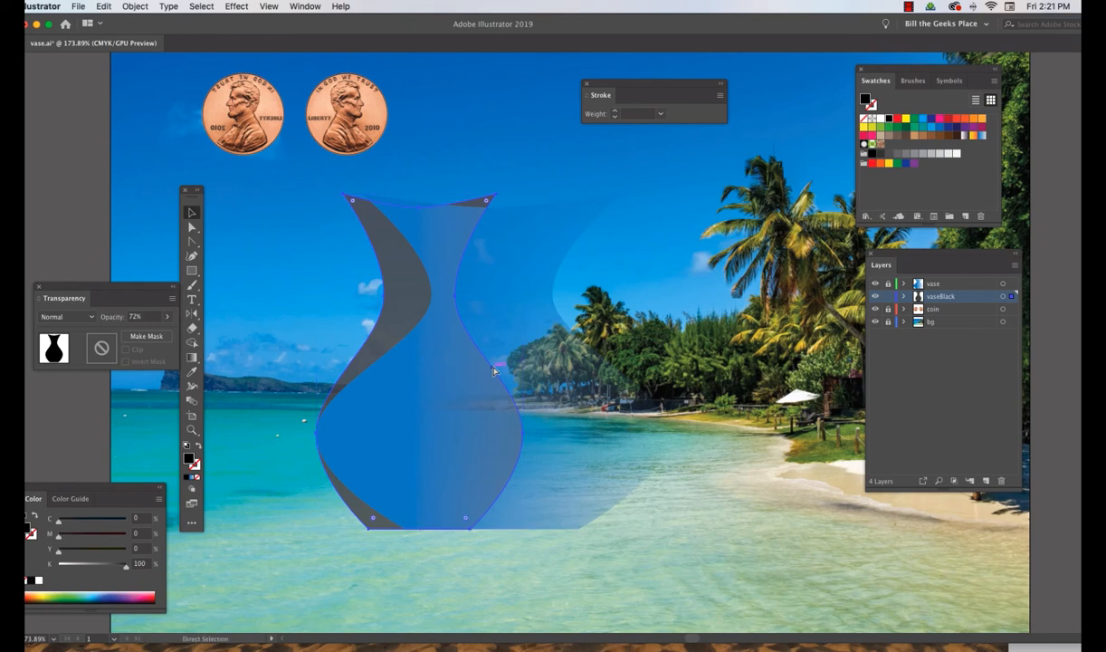
key("super+z")
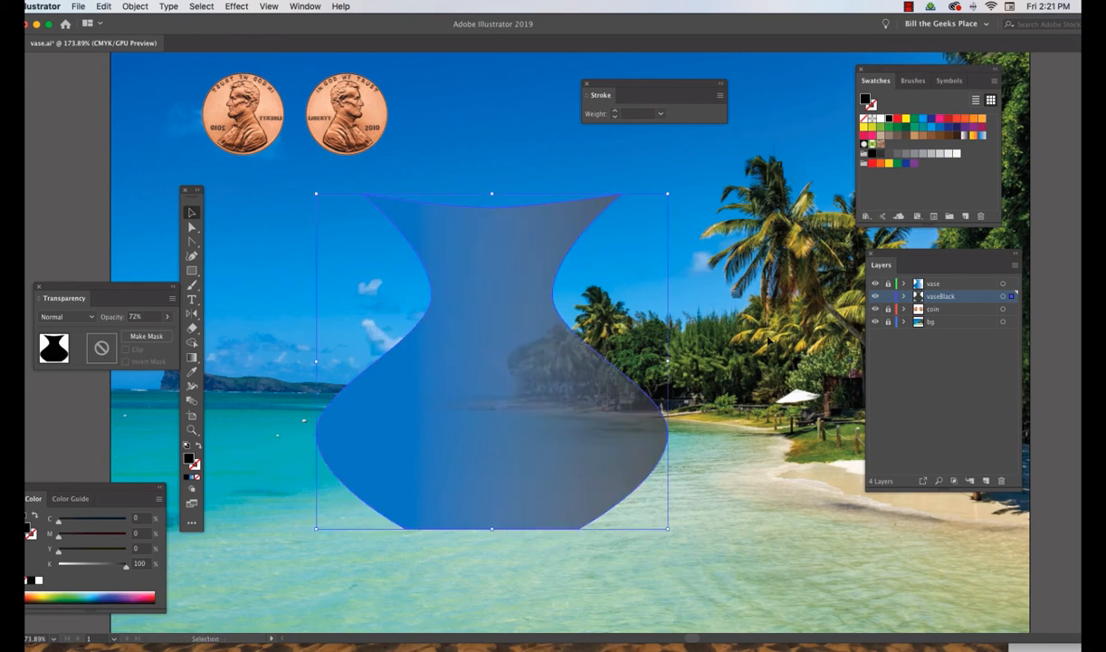
left_click(888, 283)
key("super+z")
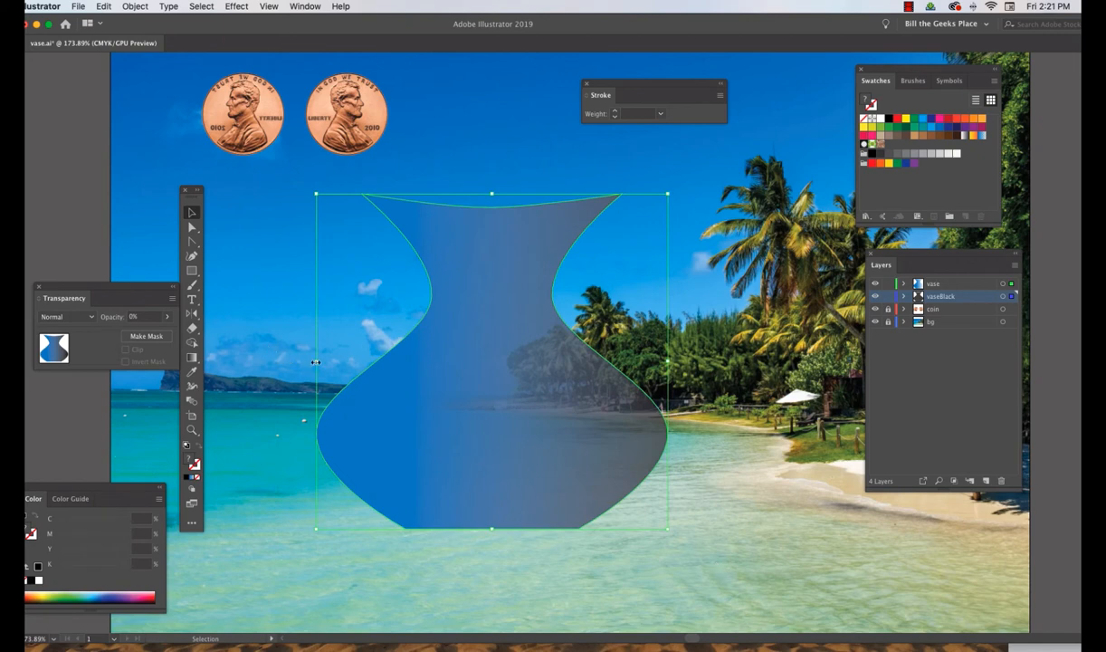
left_click_drag(315, 362, 436, 364)
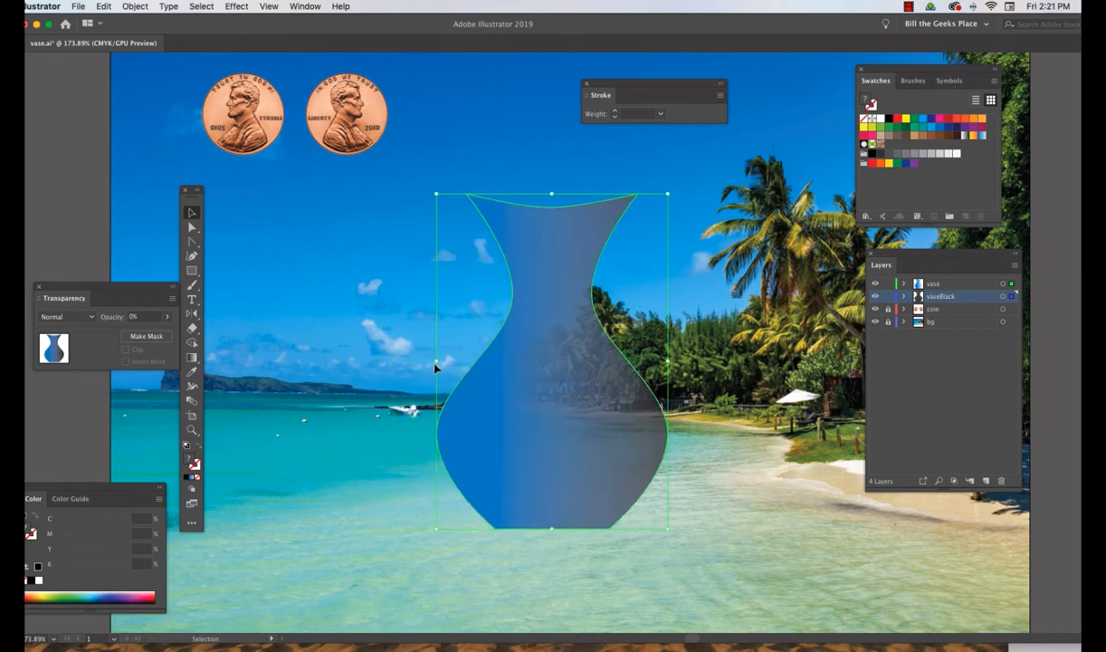
left_click_drag(668, 361, 637, 361)
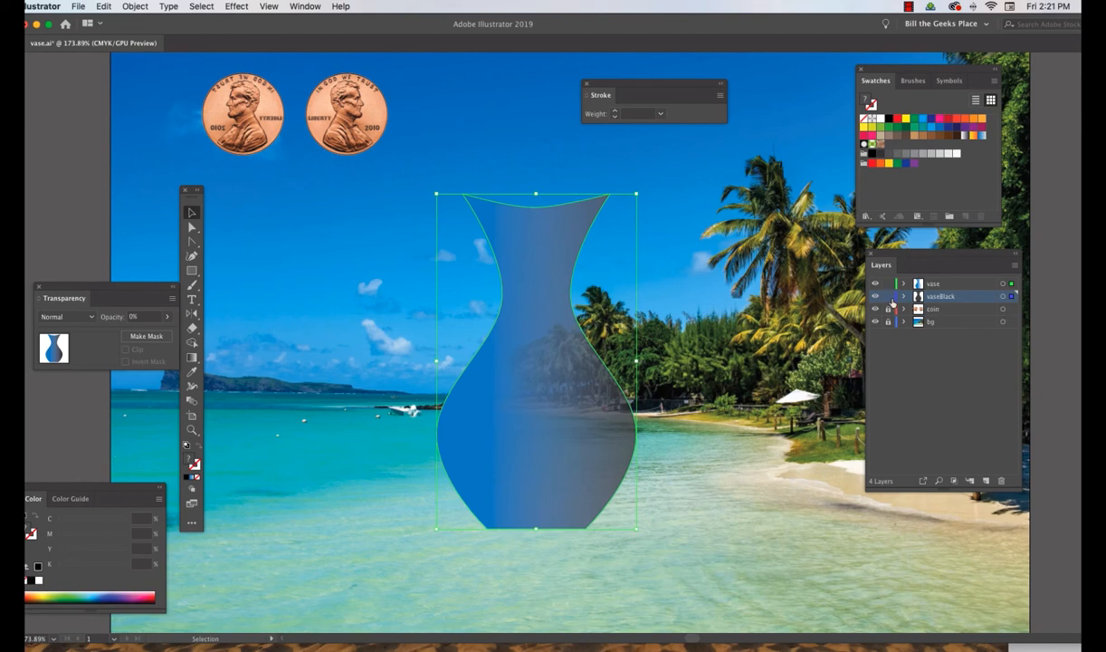
left_click_drag(526, 437, 557, 426)
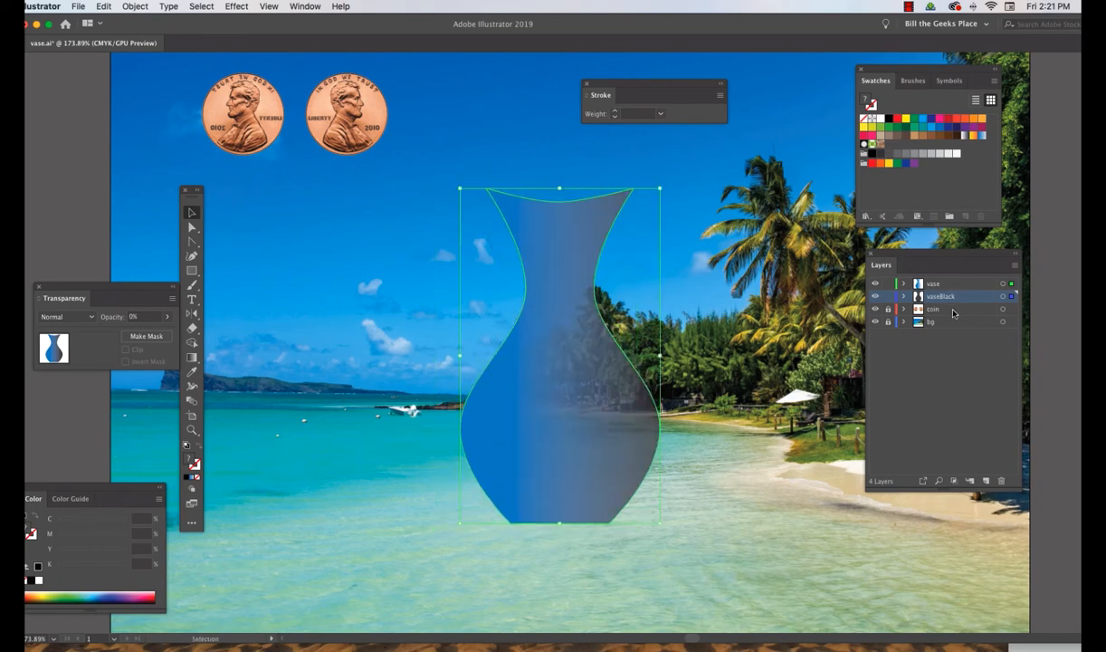
Step: Lock the vase and vaseBlack layers and add a layer named shadow directly above the coin layer
left_click(888, 297)
left_click(887, 285)
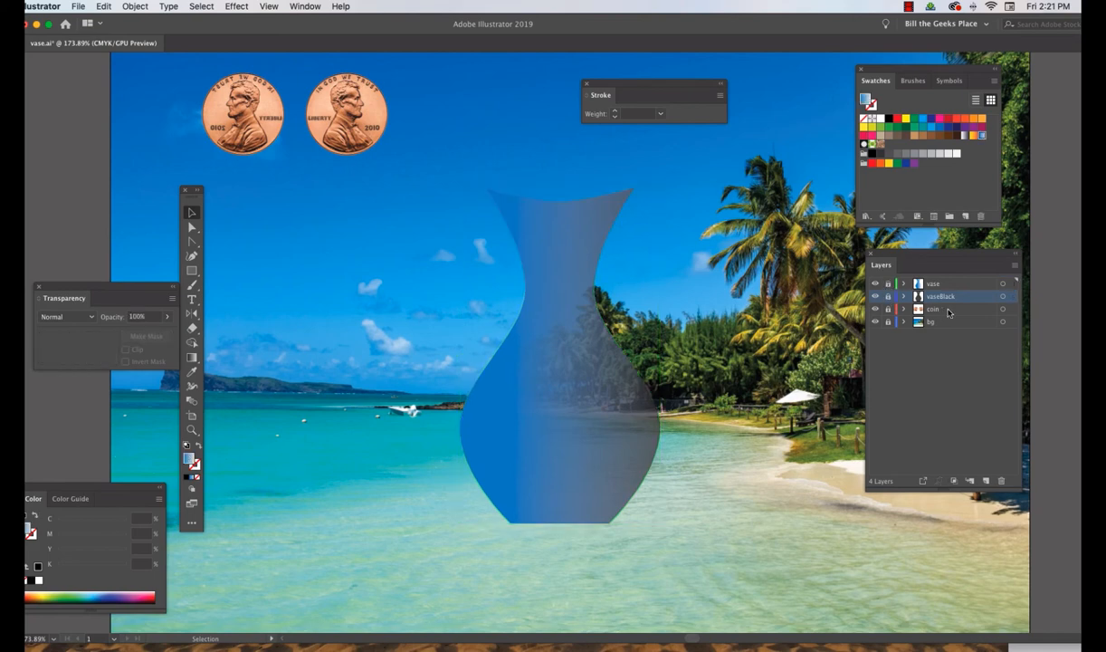
left_click(949, 312)
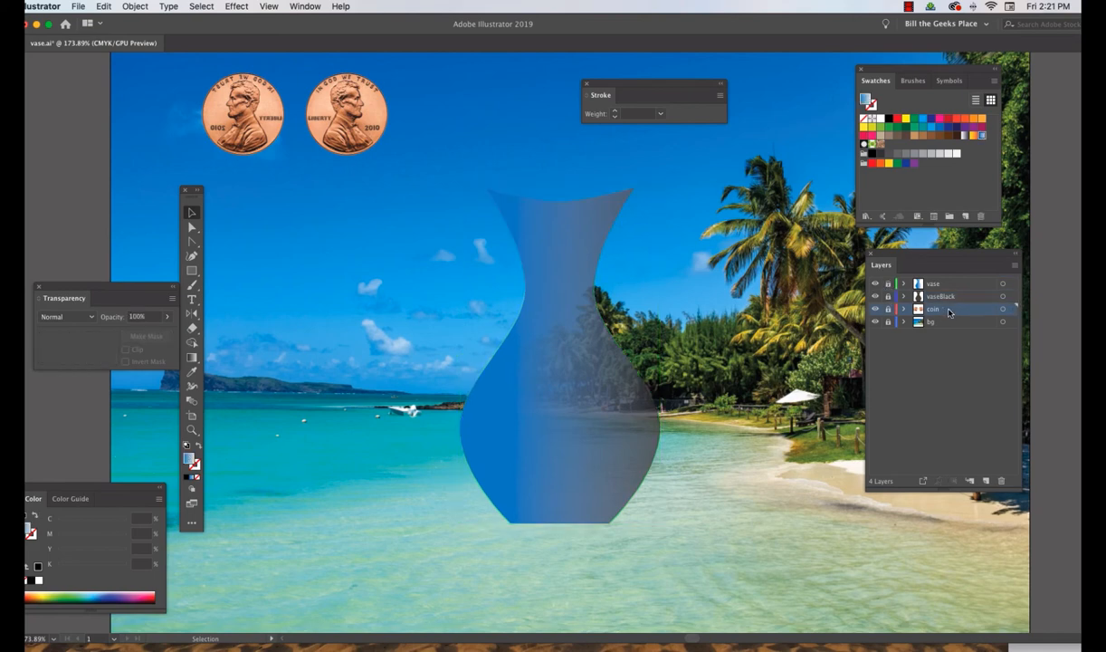
left_click(986, 481)
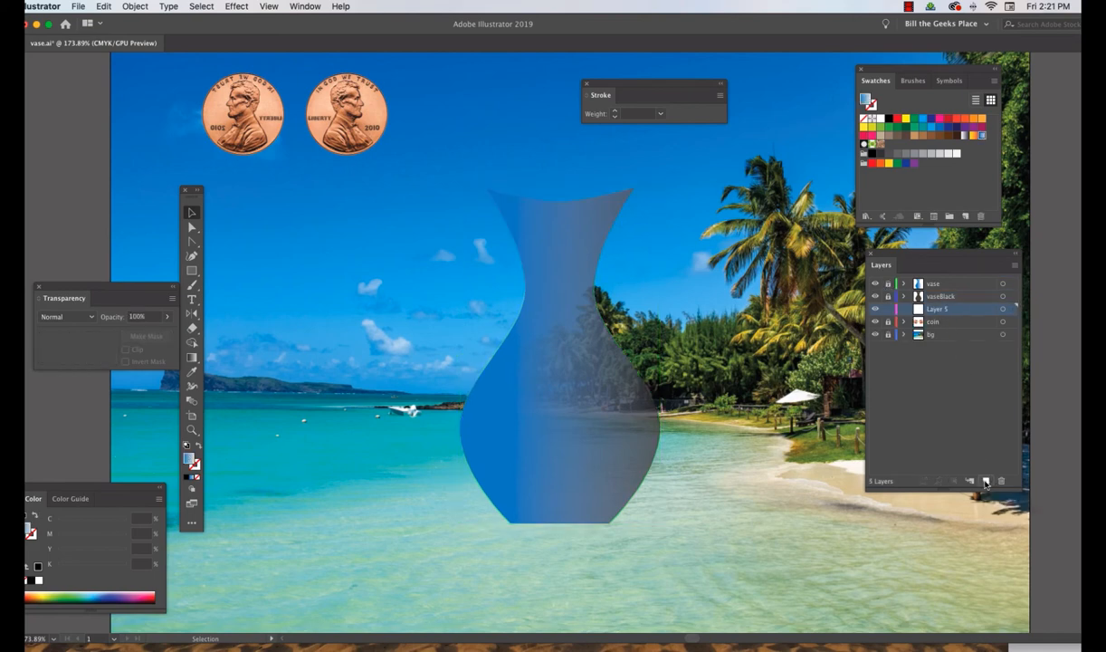
double_click(936, 310)
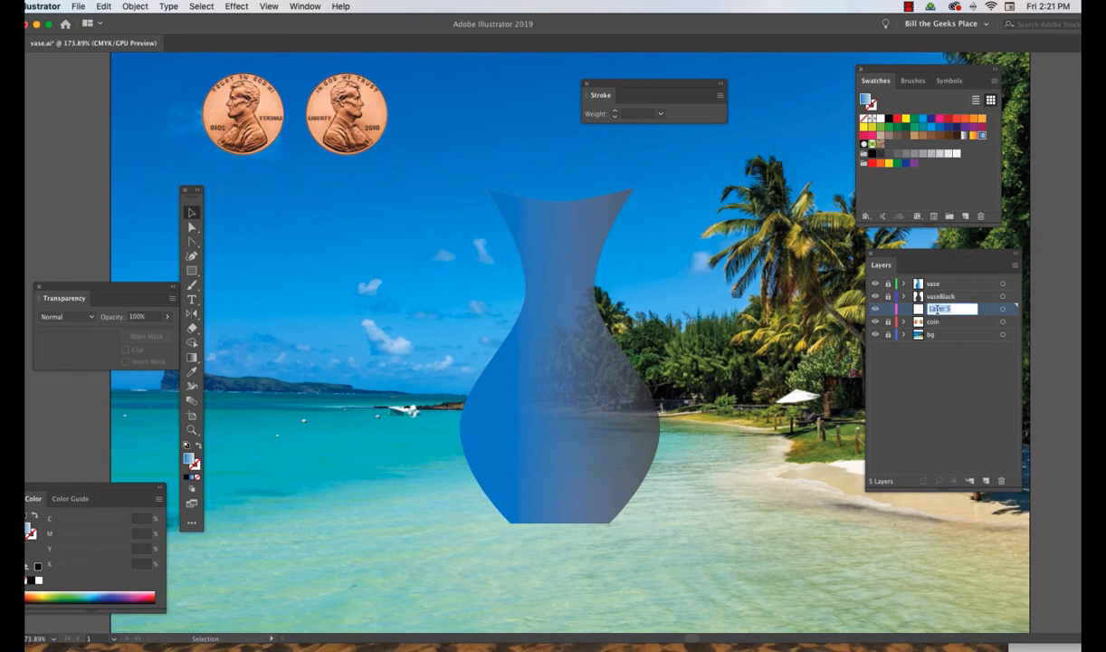
type("shadow")
key("Return")
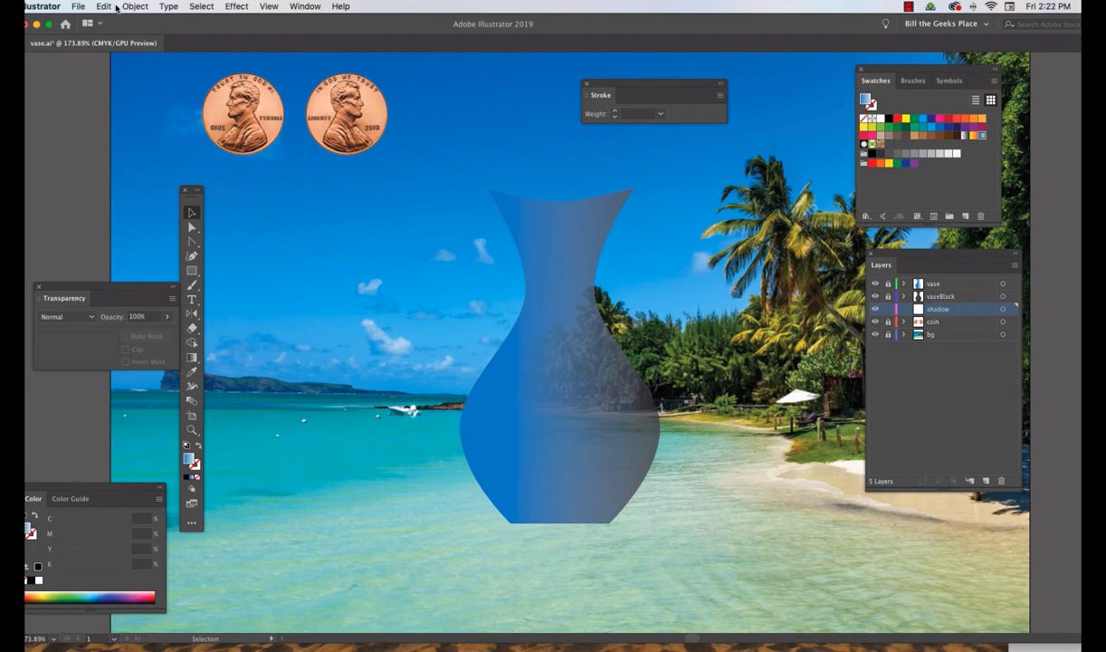
Step: Unlock the vaseBlack layer, select its black vase and copy it to the clipboard
left_click(889, 298)
left_click(1003, 297)
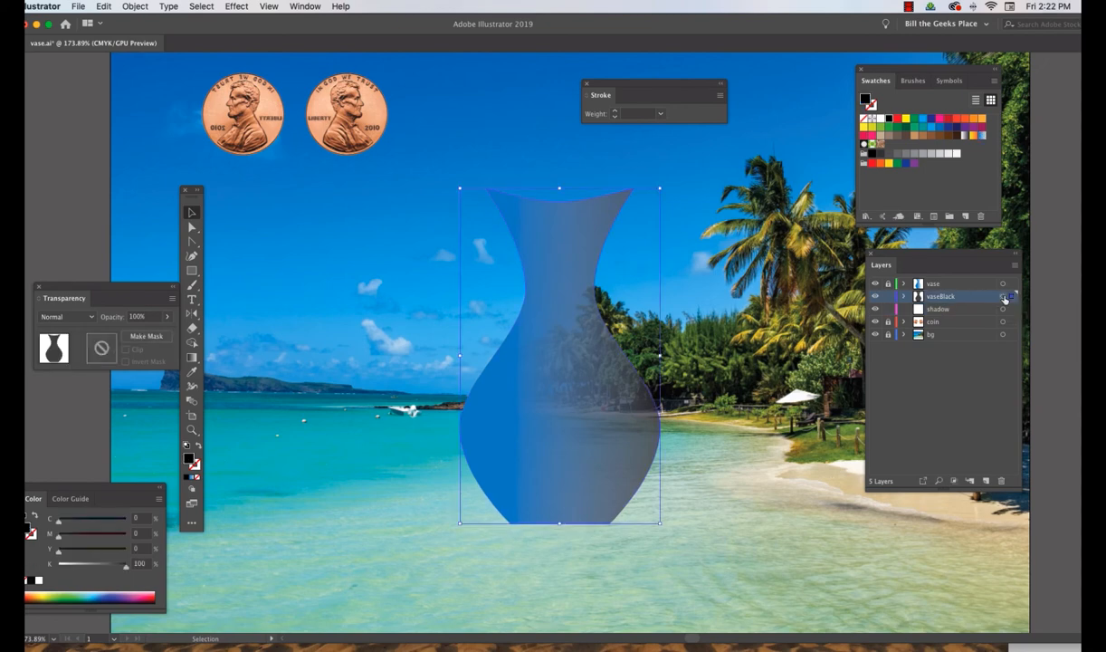
left_click(103, 7)
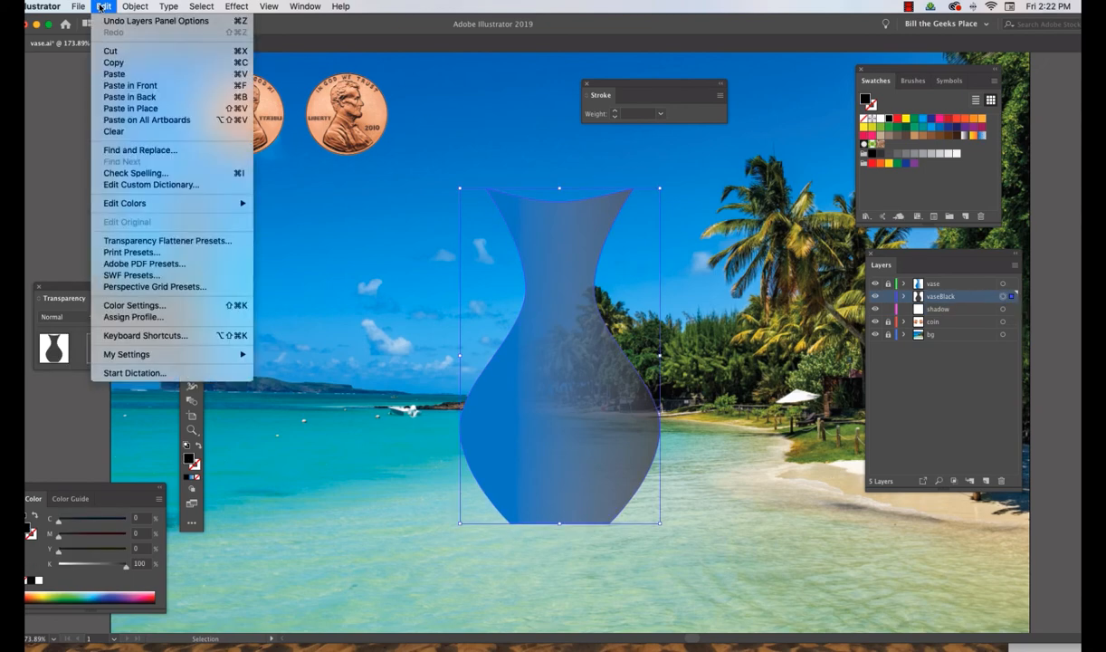
left_click(116, 67)
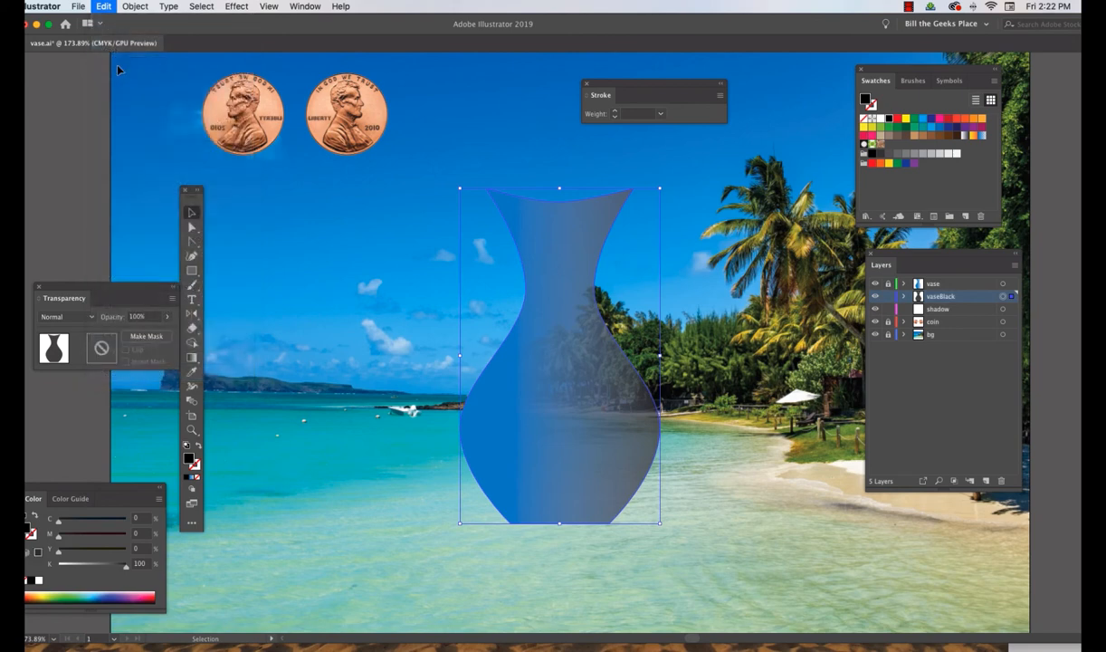
Step: Paste the black vase in place on the shadow layer and hide all other layers
left_click(958, 310)
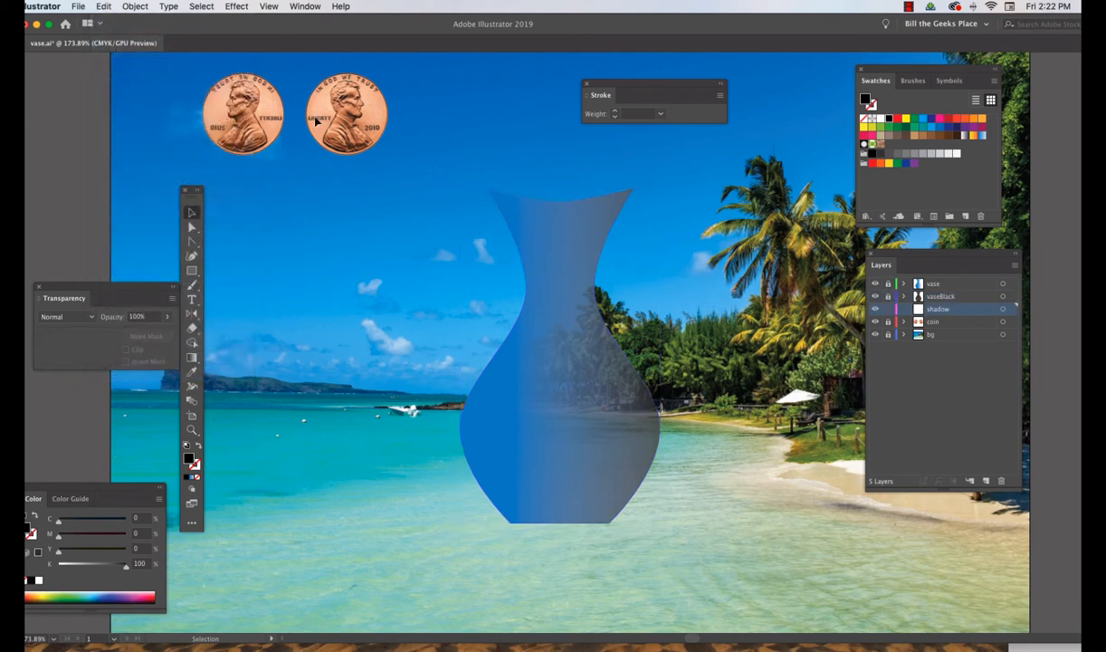
left_click(103, 7)
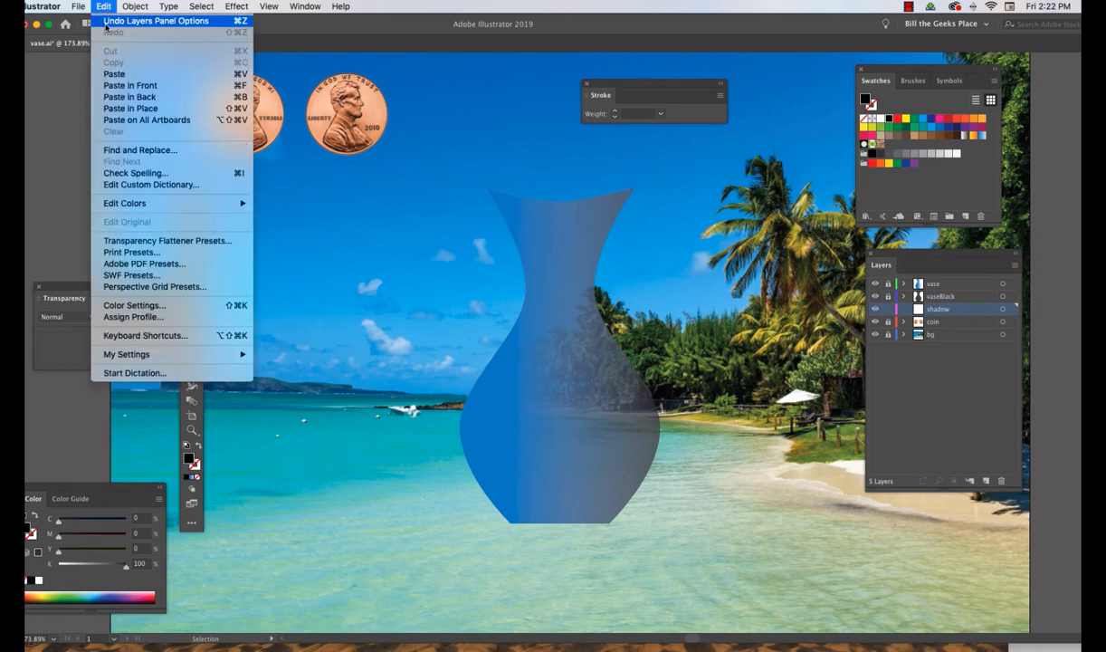
left_click(131, 109)
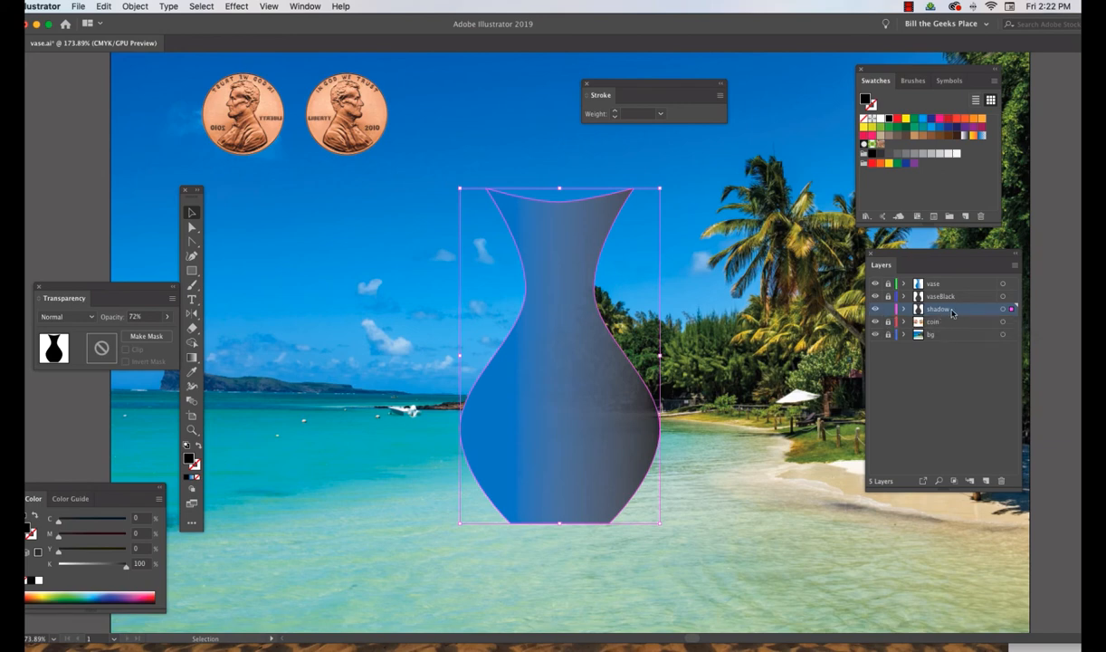
left_click(874, 309, "alt")
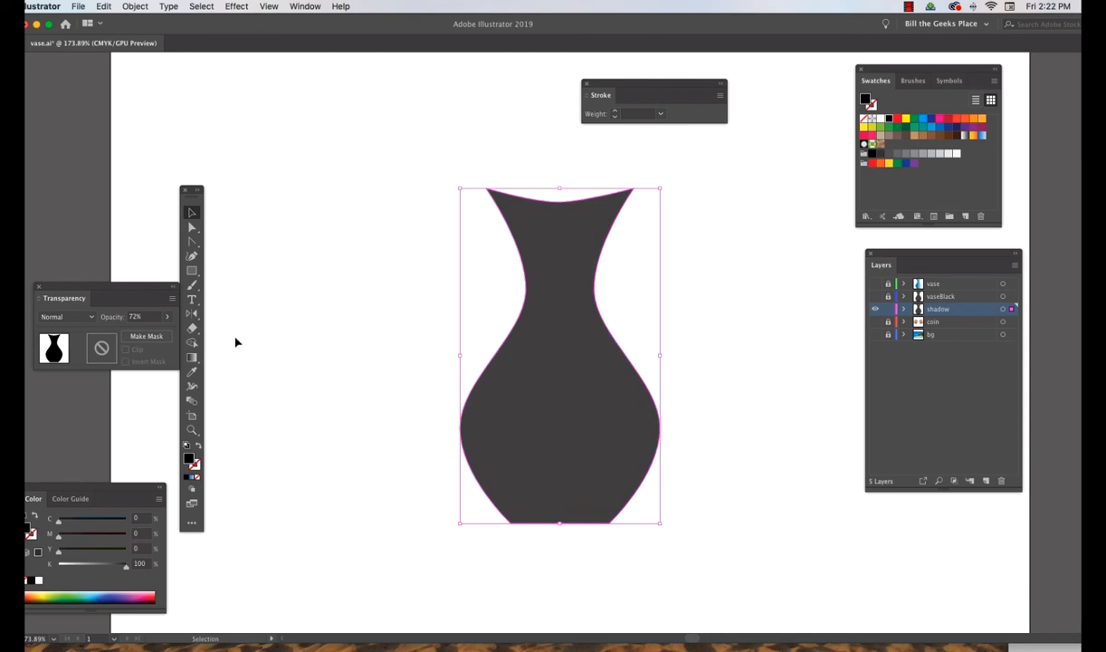
Step: Set the opacity of the black vase on the shadow layer to 100% and show all the other layers again
left_click(167, 316)
left_click_drag(154, 333, 166, 331)
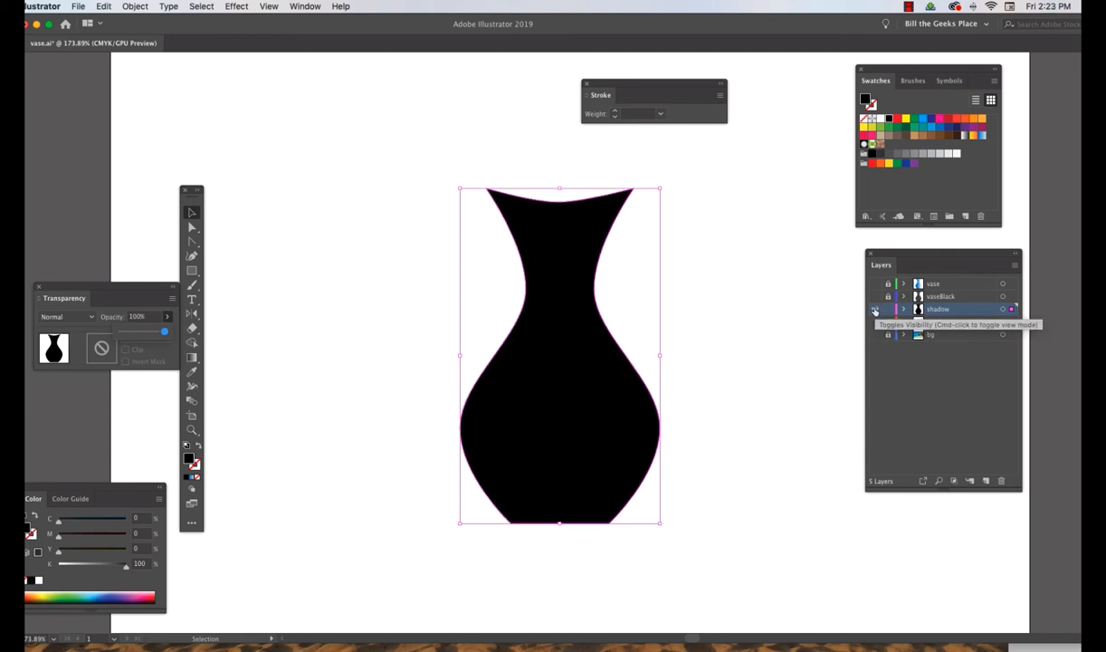
left_click(874, 311, "alt")
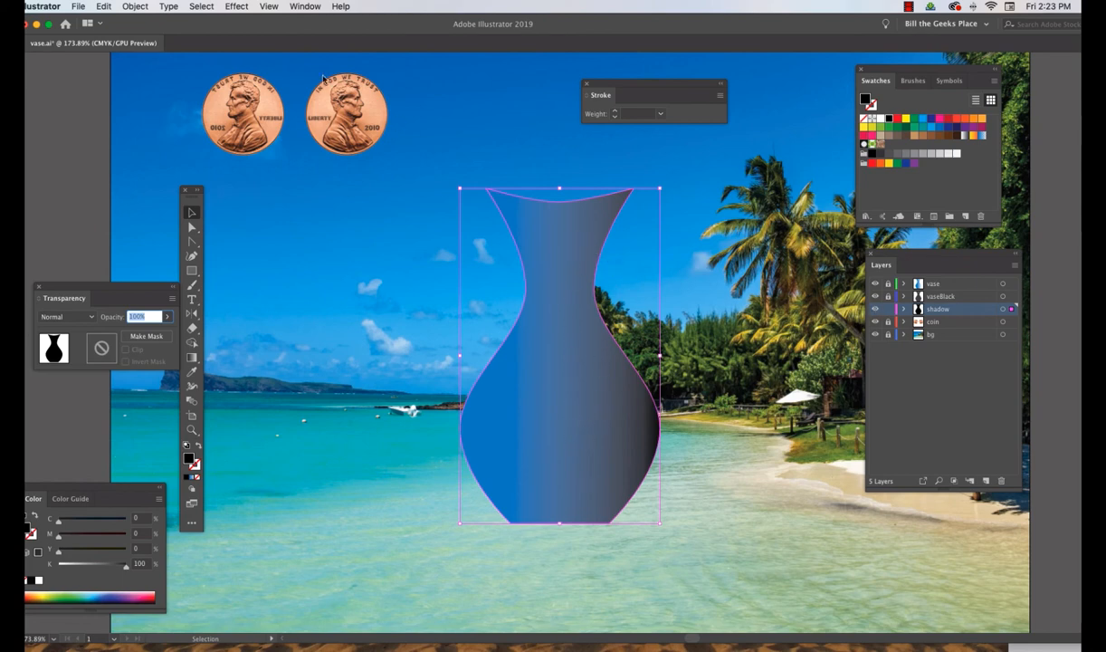
Step: Apply a Free Distort effect to the shadow vase, pulling its two upper corners down and left into a low, slanted cast shadow
left_click(231, 7)
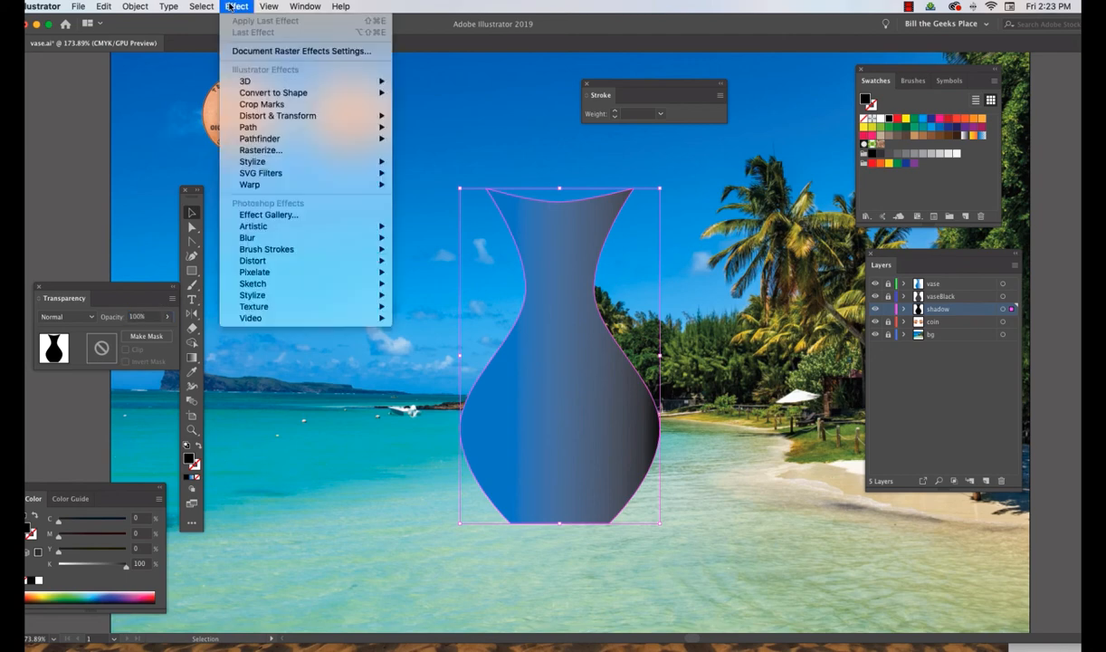
mouse_move(261, 120)
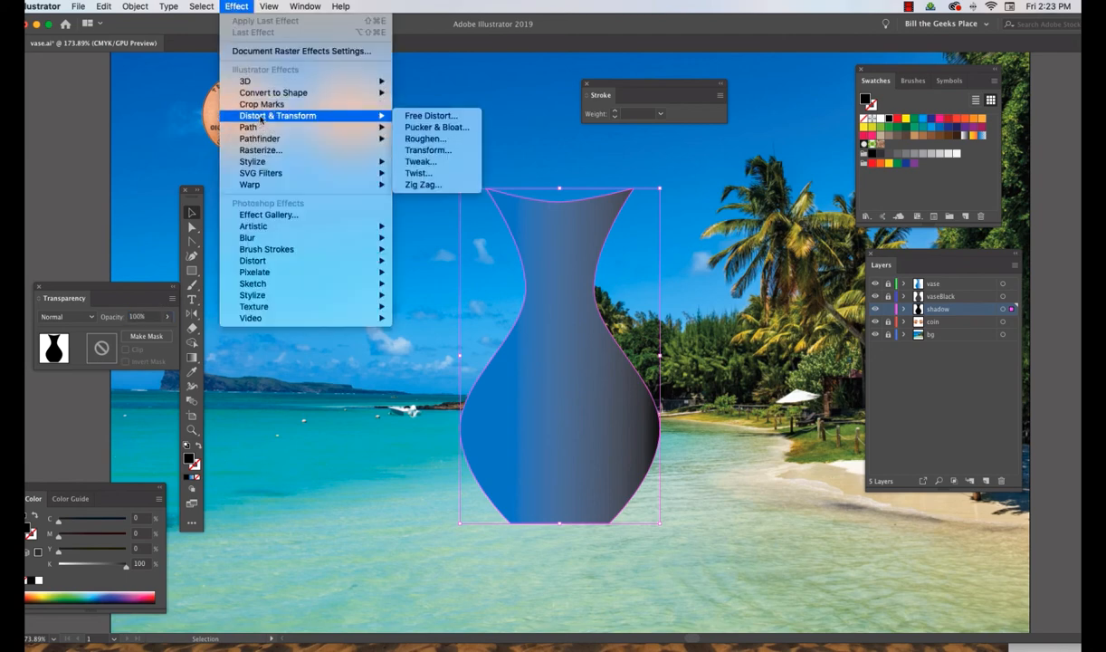
left_click(444, 117)
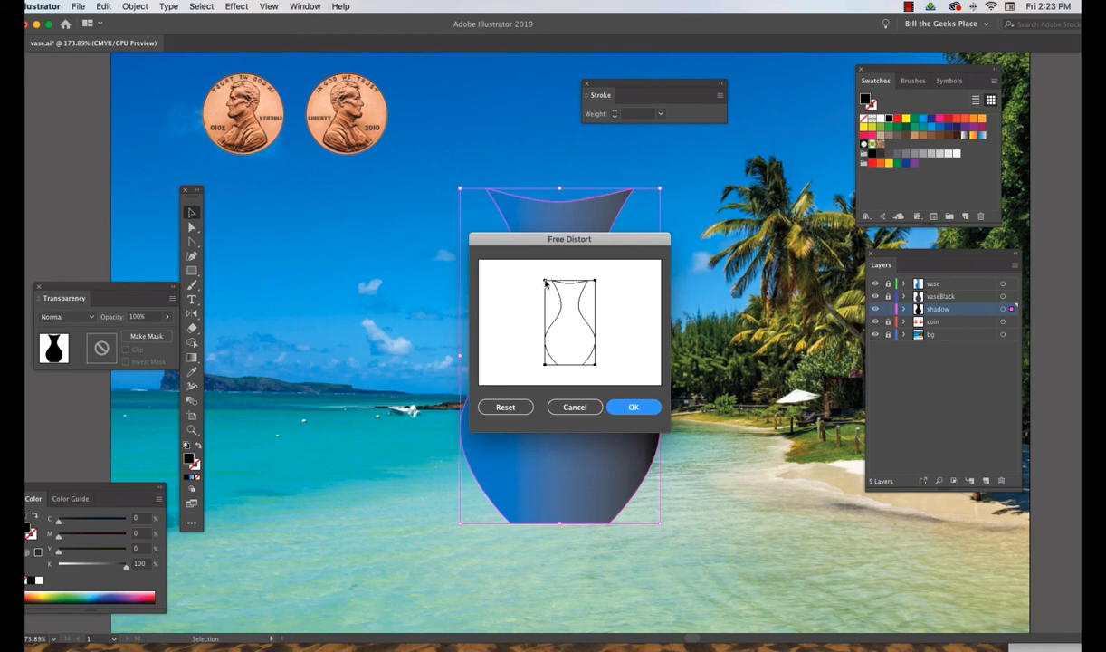
left_click_drag(546, 283, 484, 324)
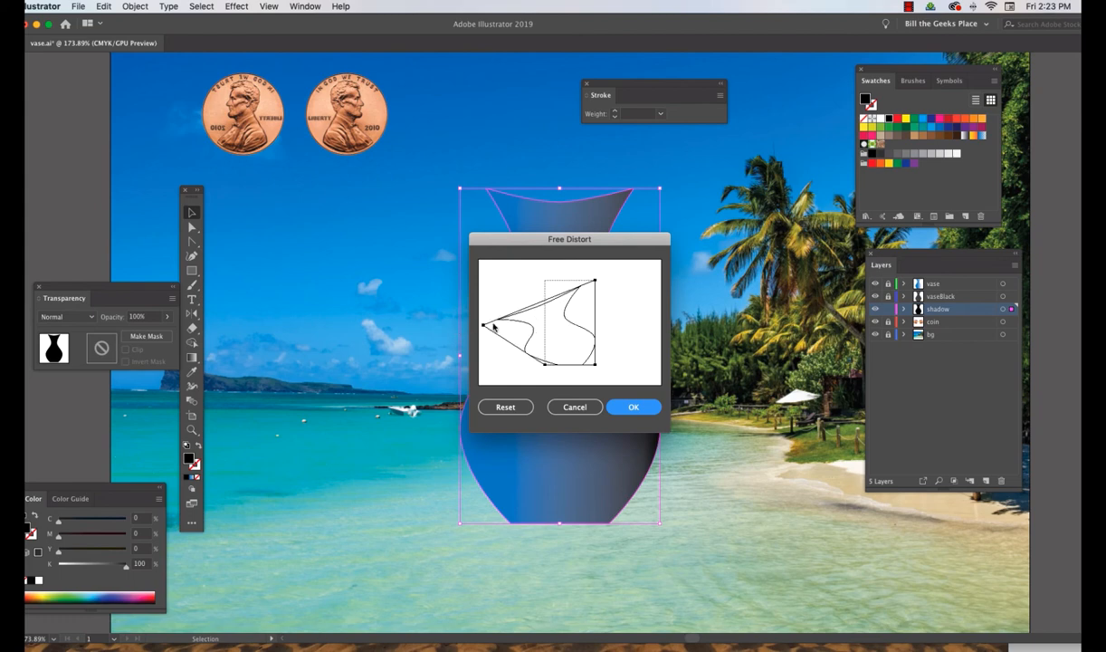
left_click_drag(595, 283, 536, 316)
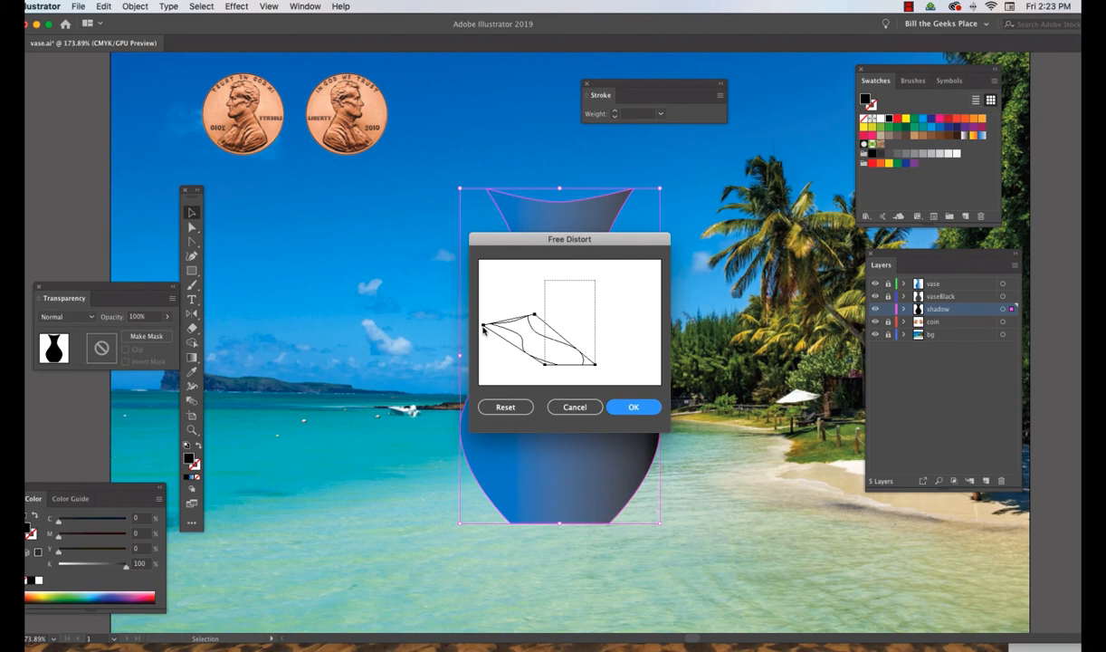
left_click_drag(485, 326, 536, 327)
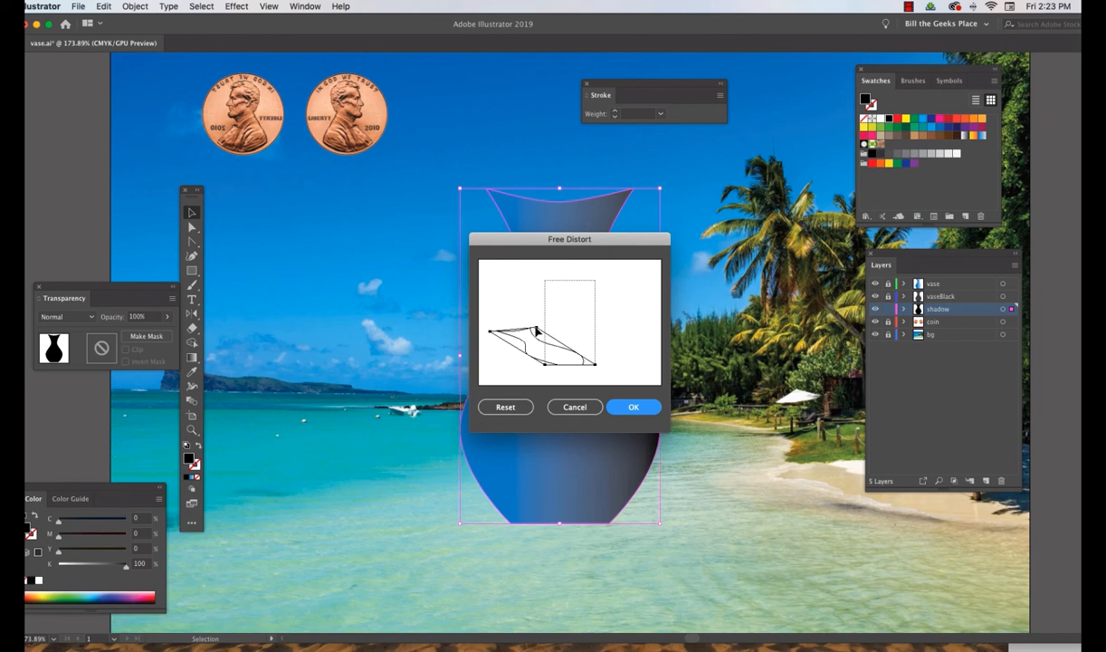
left_click(635, 409)
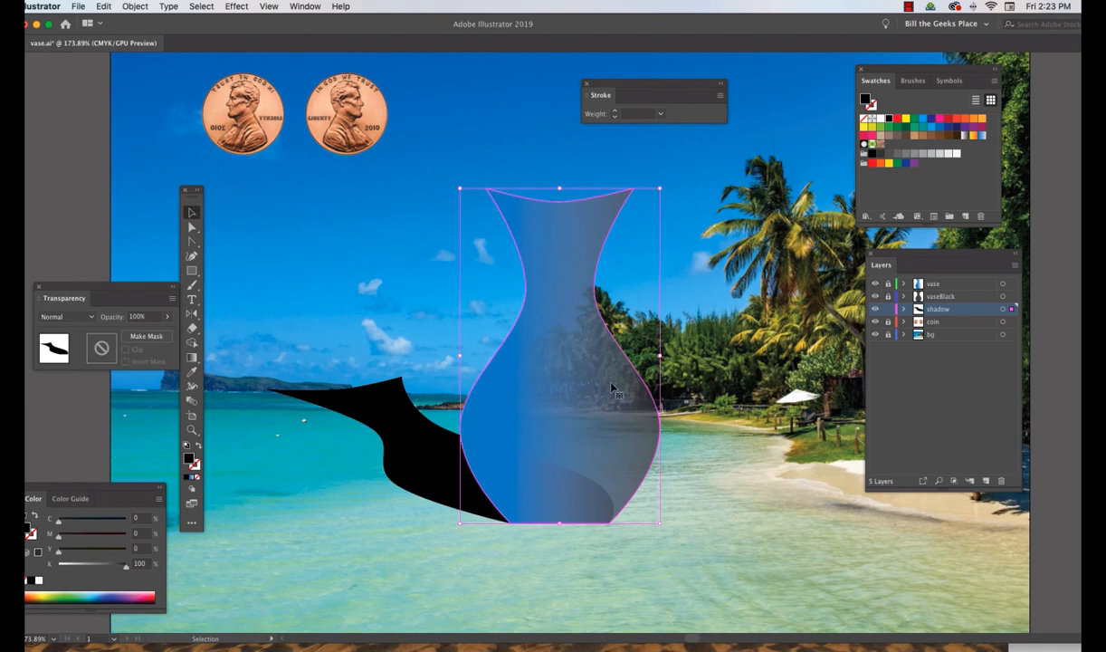
Step: Expand the shadow layer's contents and apply Expand Appearance to the distorted shadow path
left_click(903, 310)
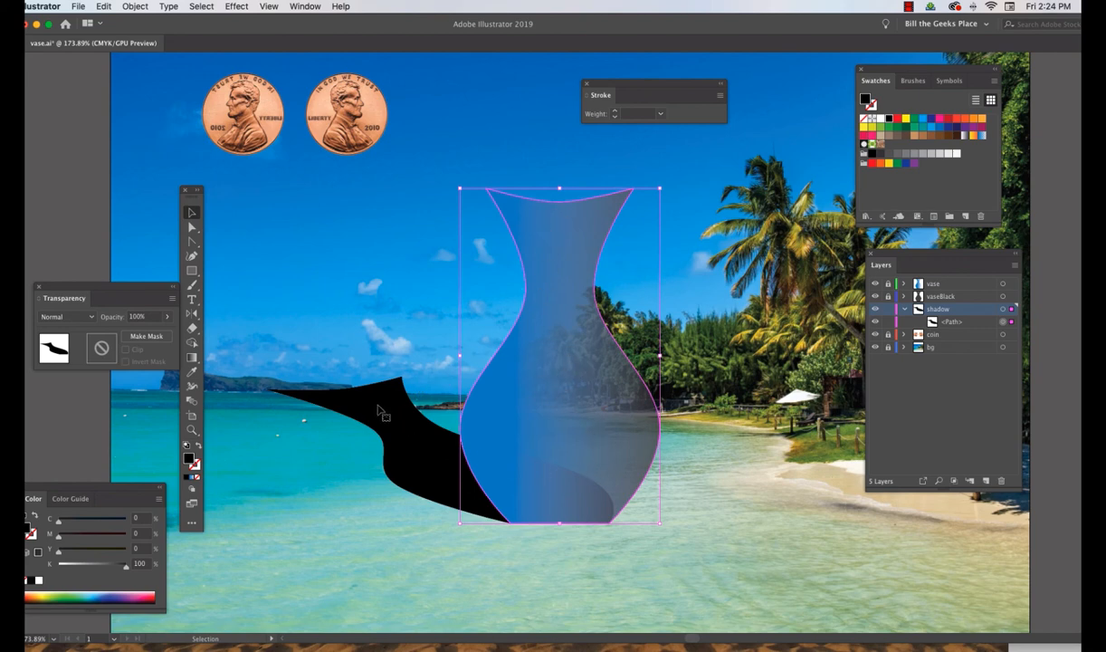
left_click(136, 7)
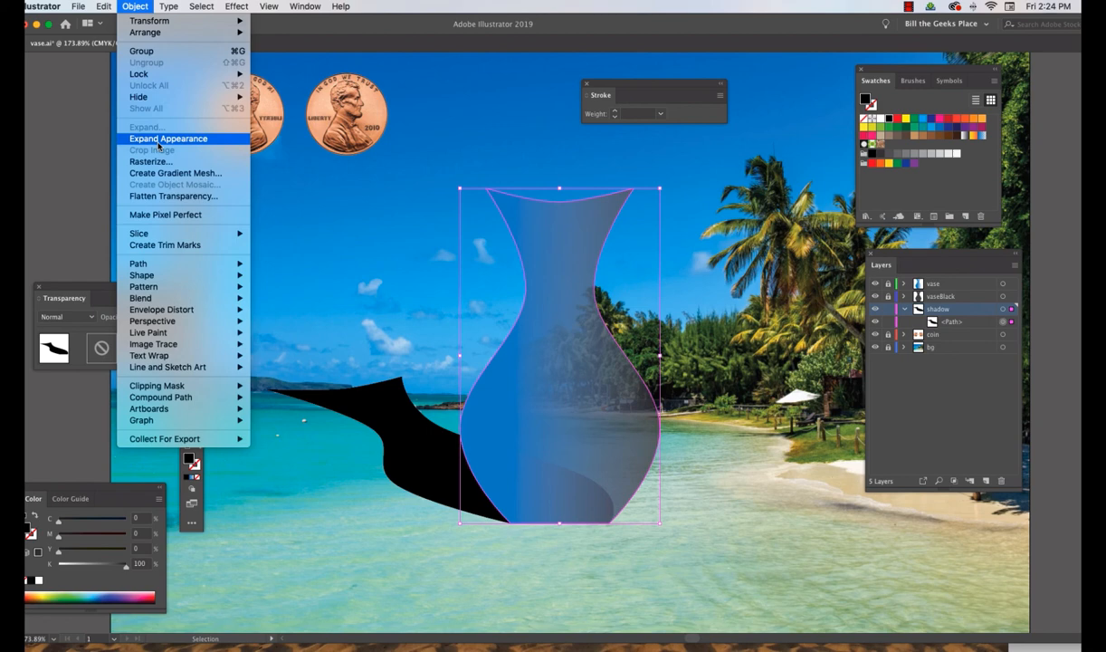
left_click(158, 141)
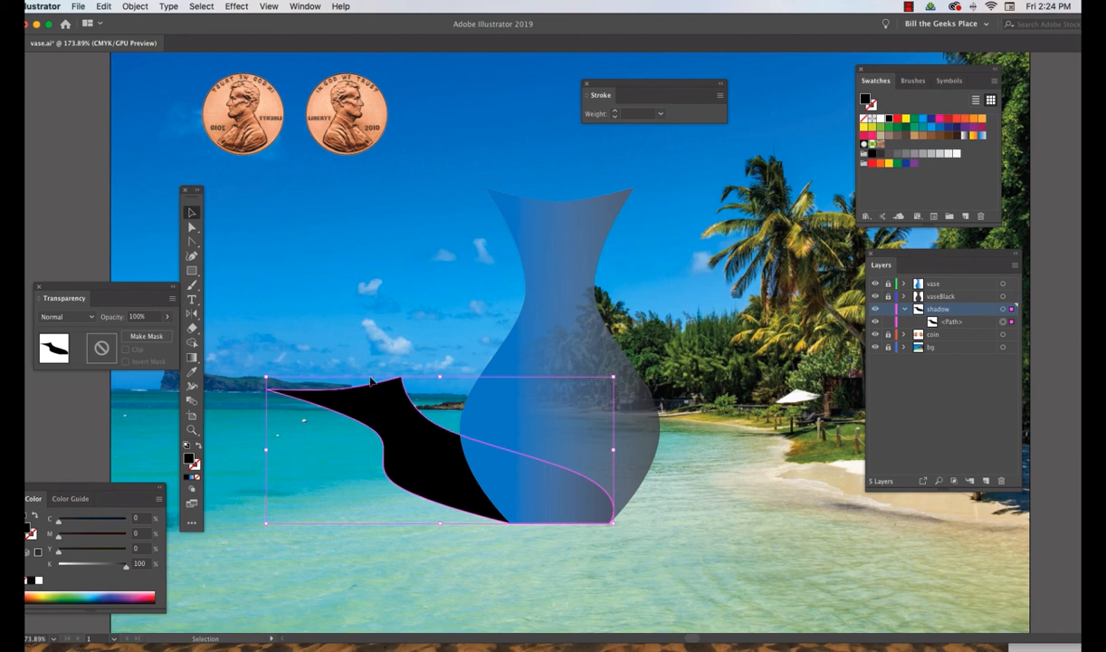
left_click(135, 6)
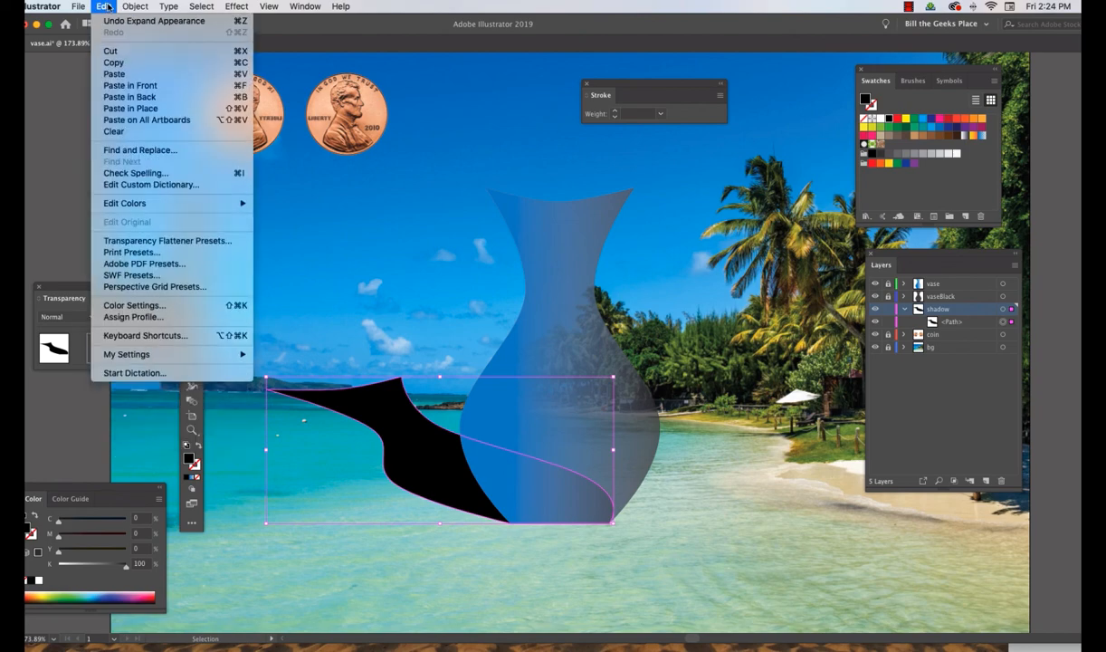
left_click(135, 6)
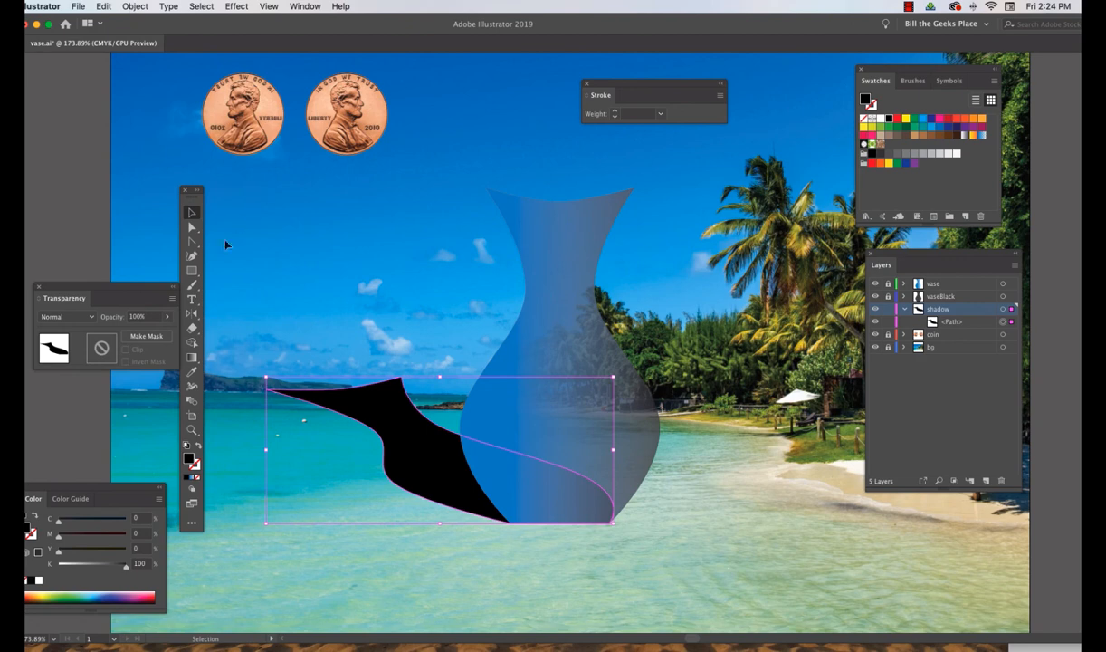
Step: Reshape the shadow with the Direct Selection tool, moving its rim and neck anchor points down and left to smooth the outline
left_click(191, 227)
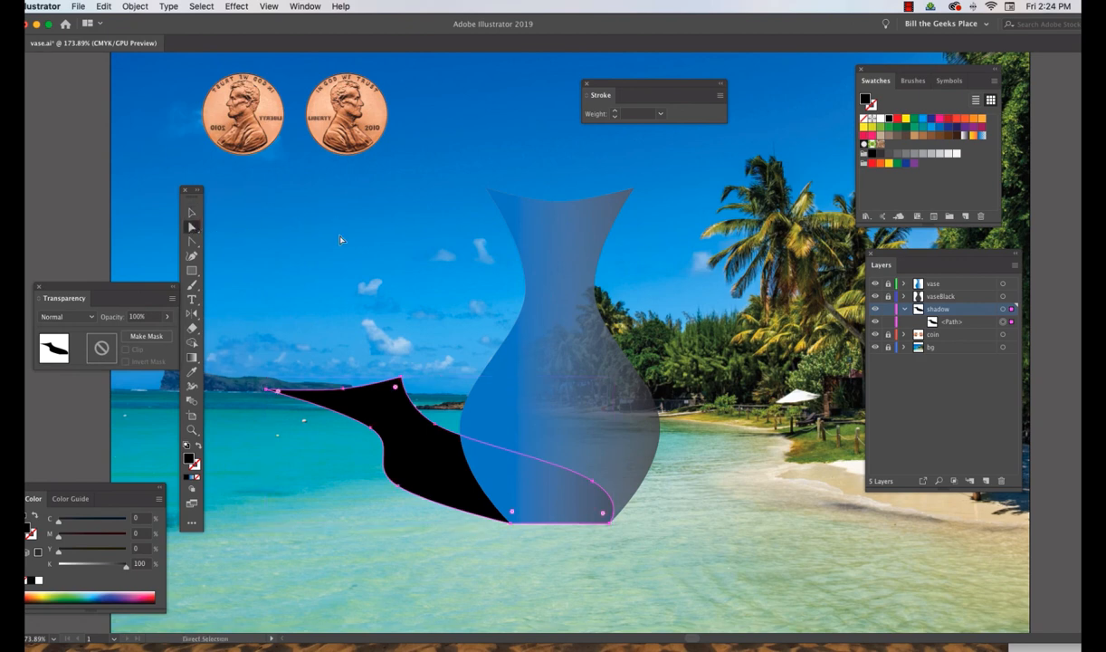
left_click(343, 241)
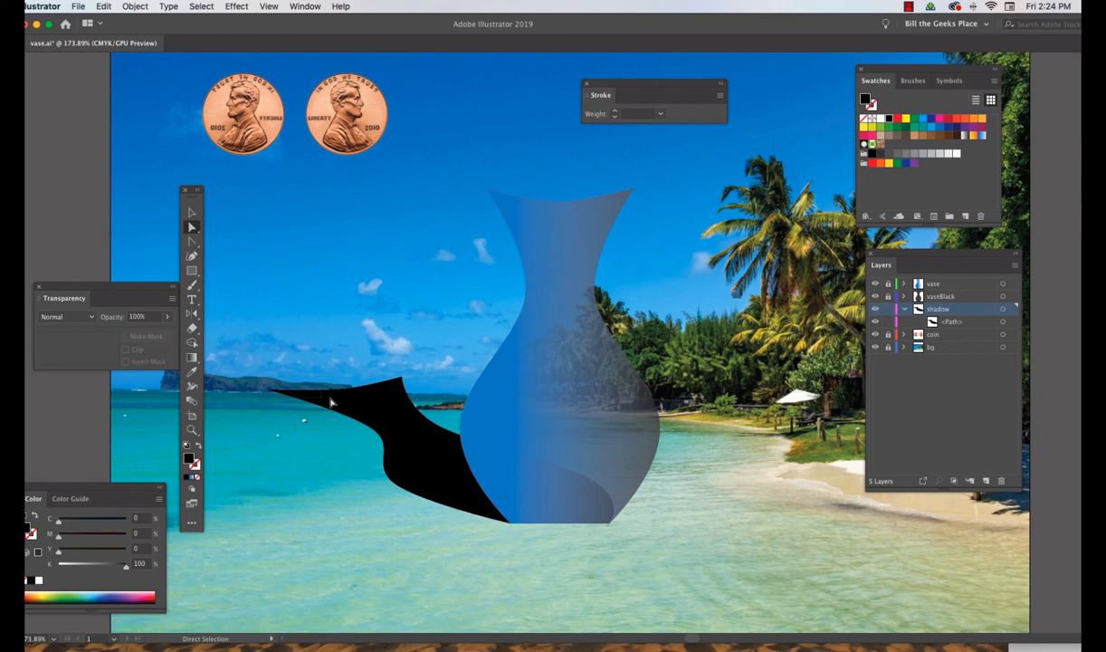
left_click(422, 397)
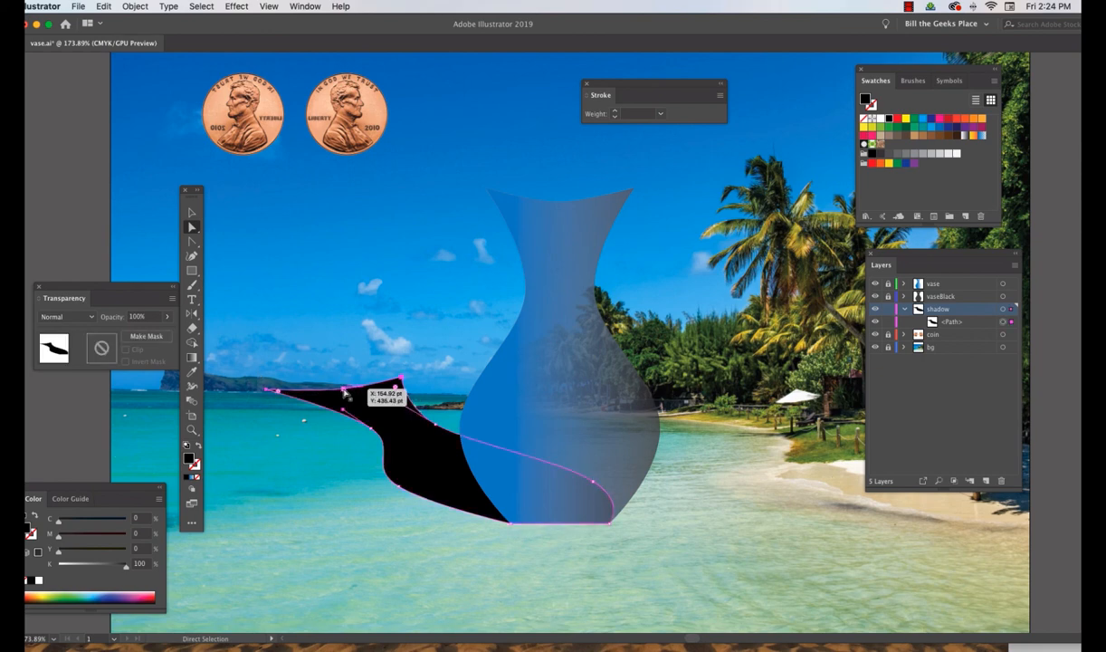
left_click_drag(343, 389, 320, 392)
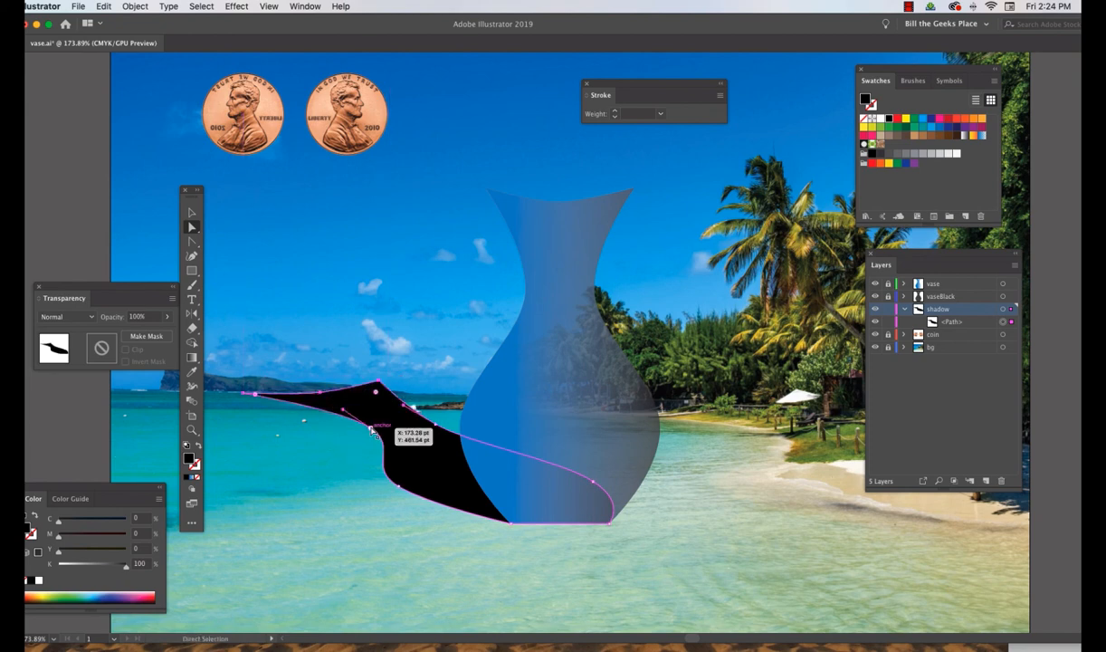
left_click_drag(371, 431, 366, 442)
mouse_move(436, 427)
left_mouse_down()
mouse_move(424, 432)
mouse_move(446, 445)
left_mouse_up()
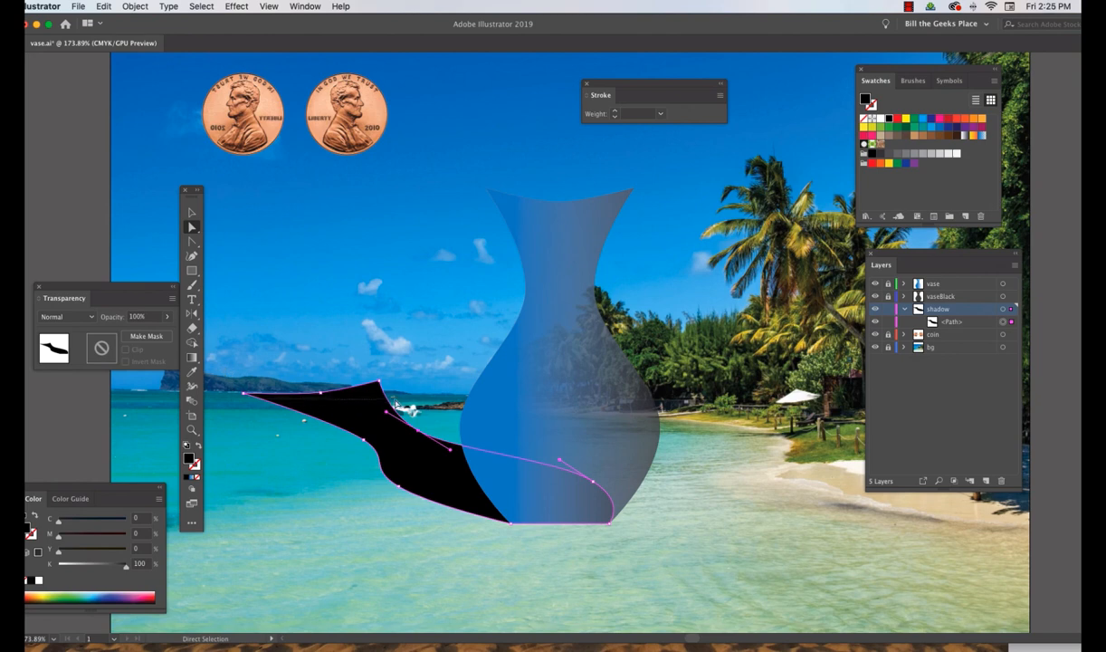
left_click_drag(320, 393, 322, 414)
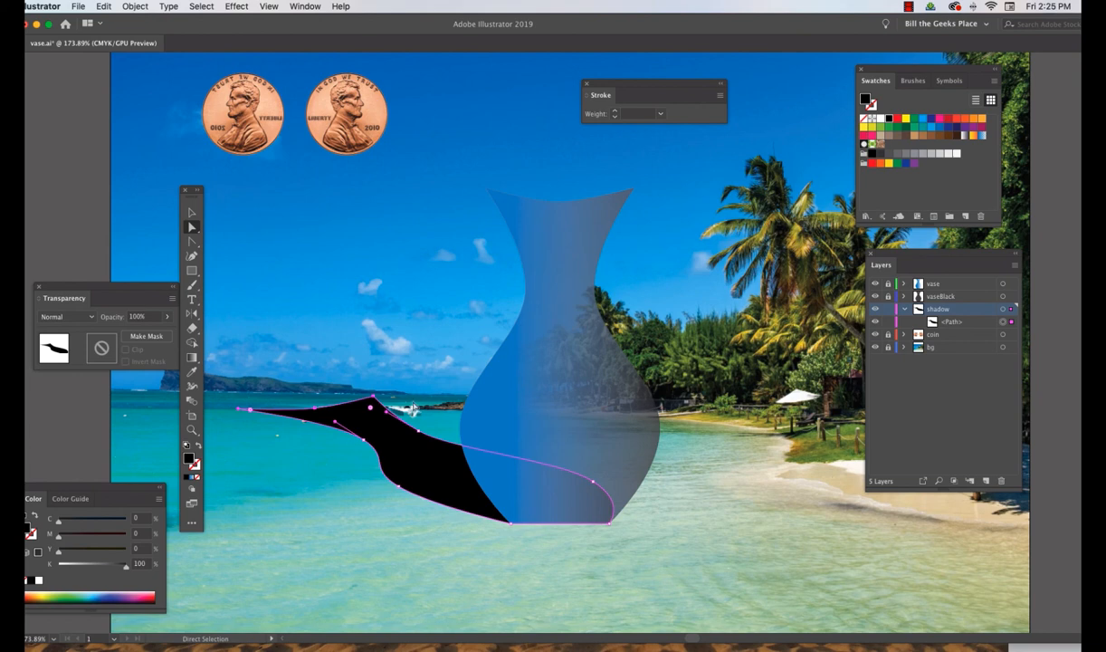
left_click_drag(418, 431, 422, 443)
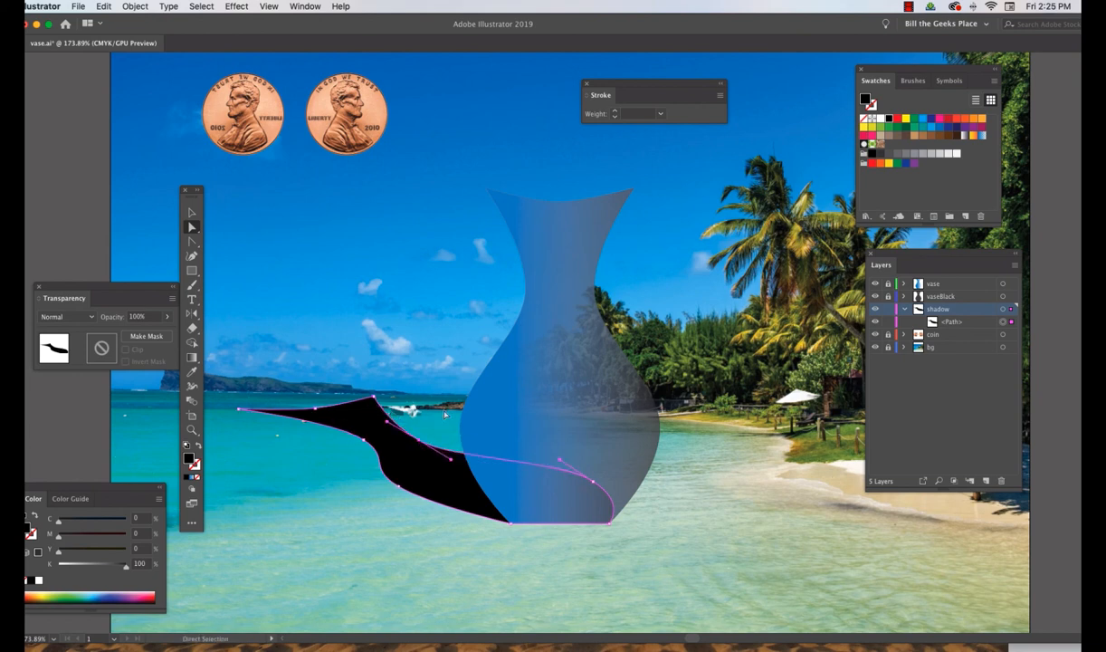
left_click_drag(374, 397, 375, 400)
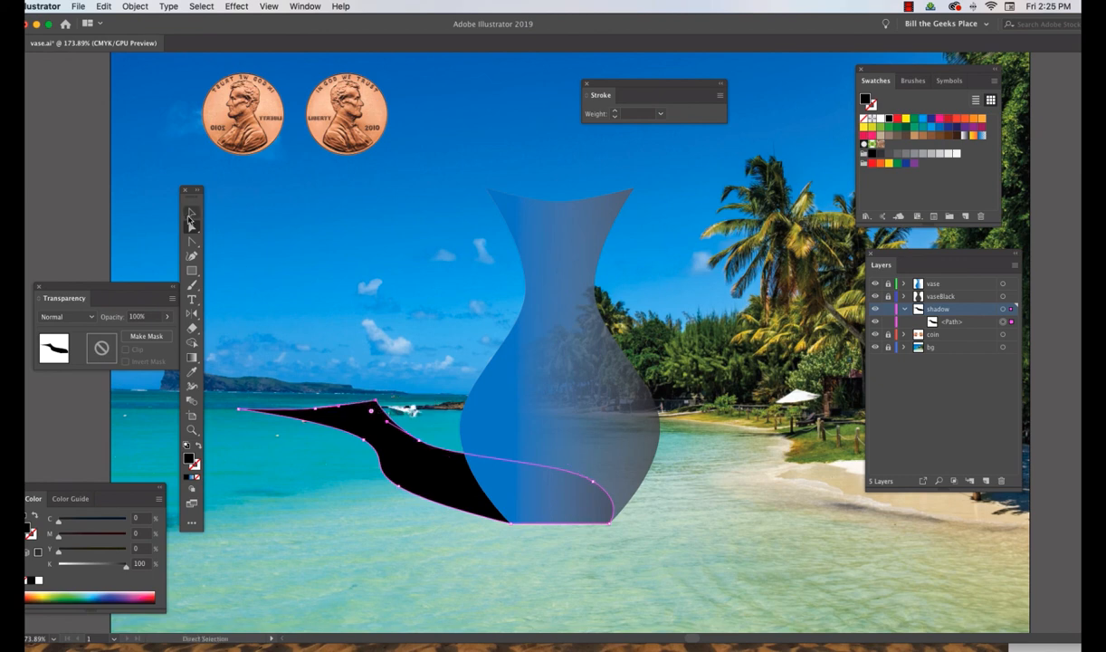
Step: Select the whole shadow shape, lower its opacity to 26% and deselect it
left_click(190, 215)
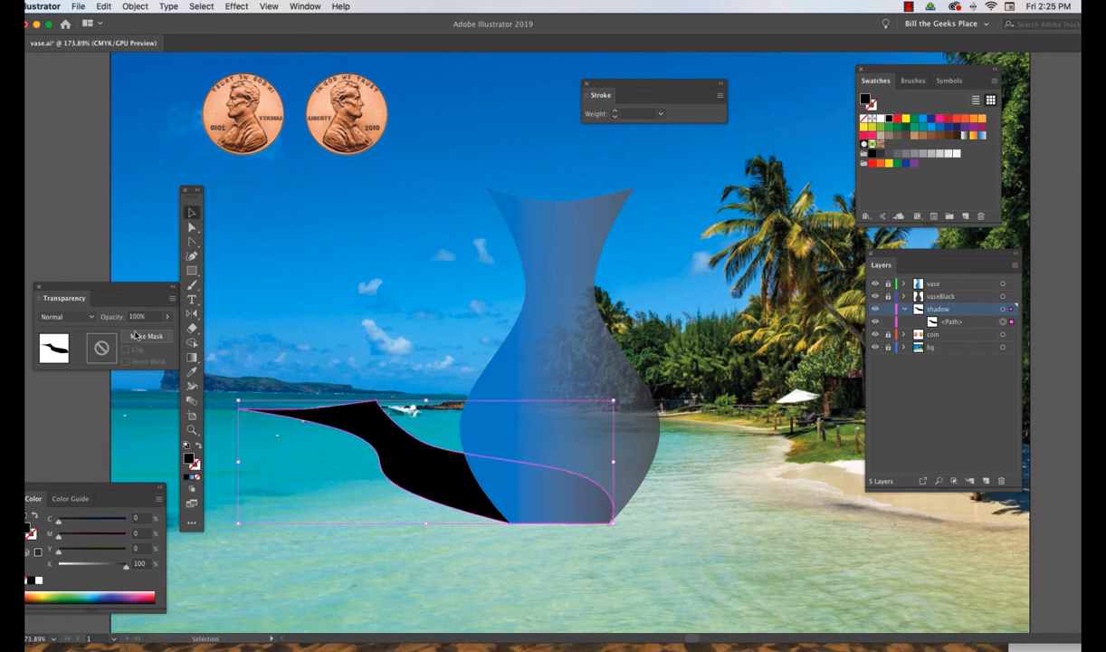
left_click(166, 320)
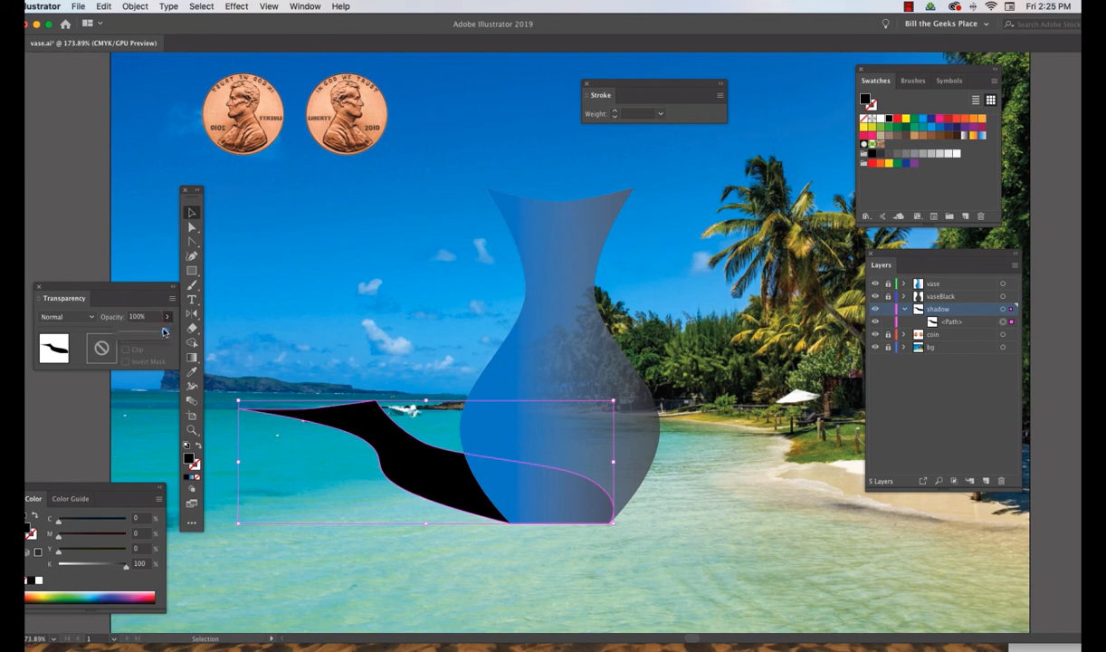
left_click_drag(163, 332, 133, 333)
left_click(283, 268)
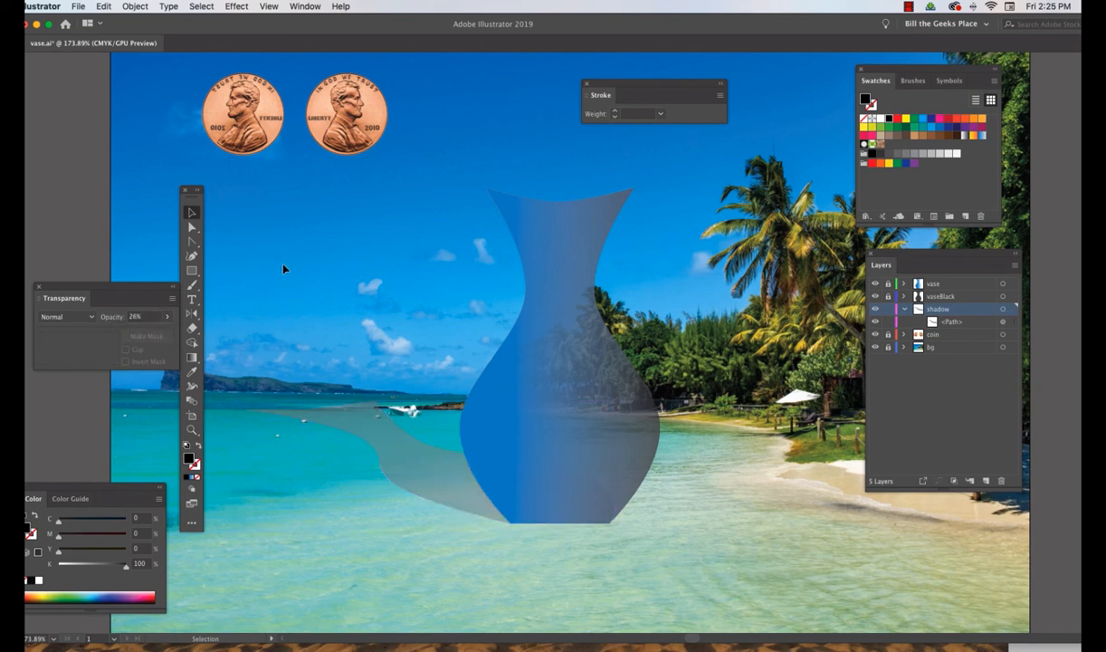